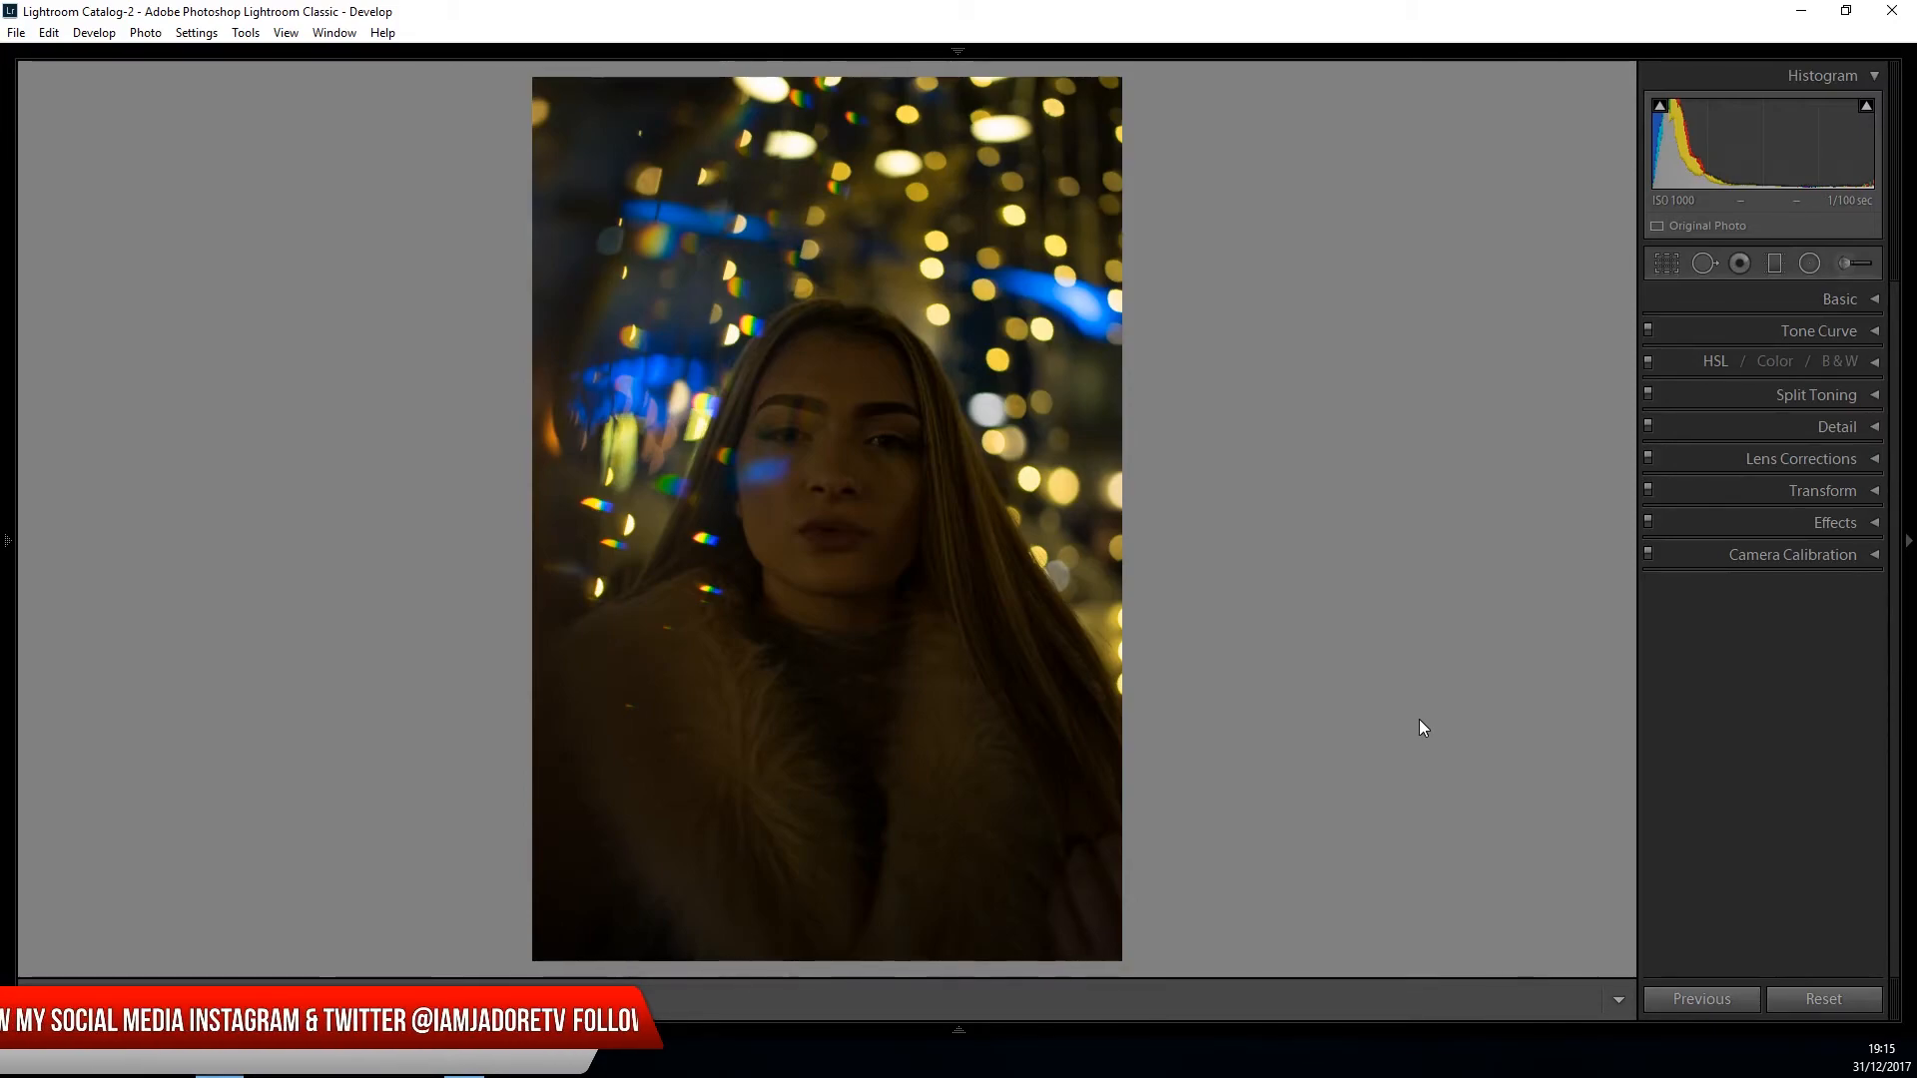
{"action": "key", "text": "ctrl+z"}
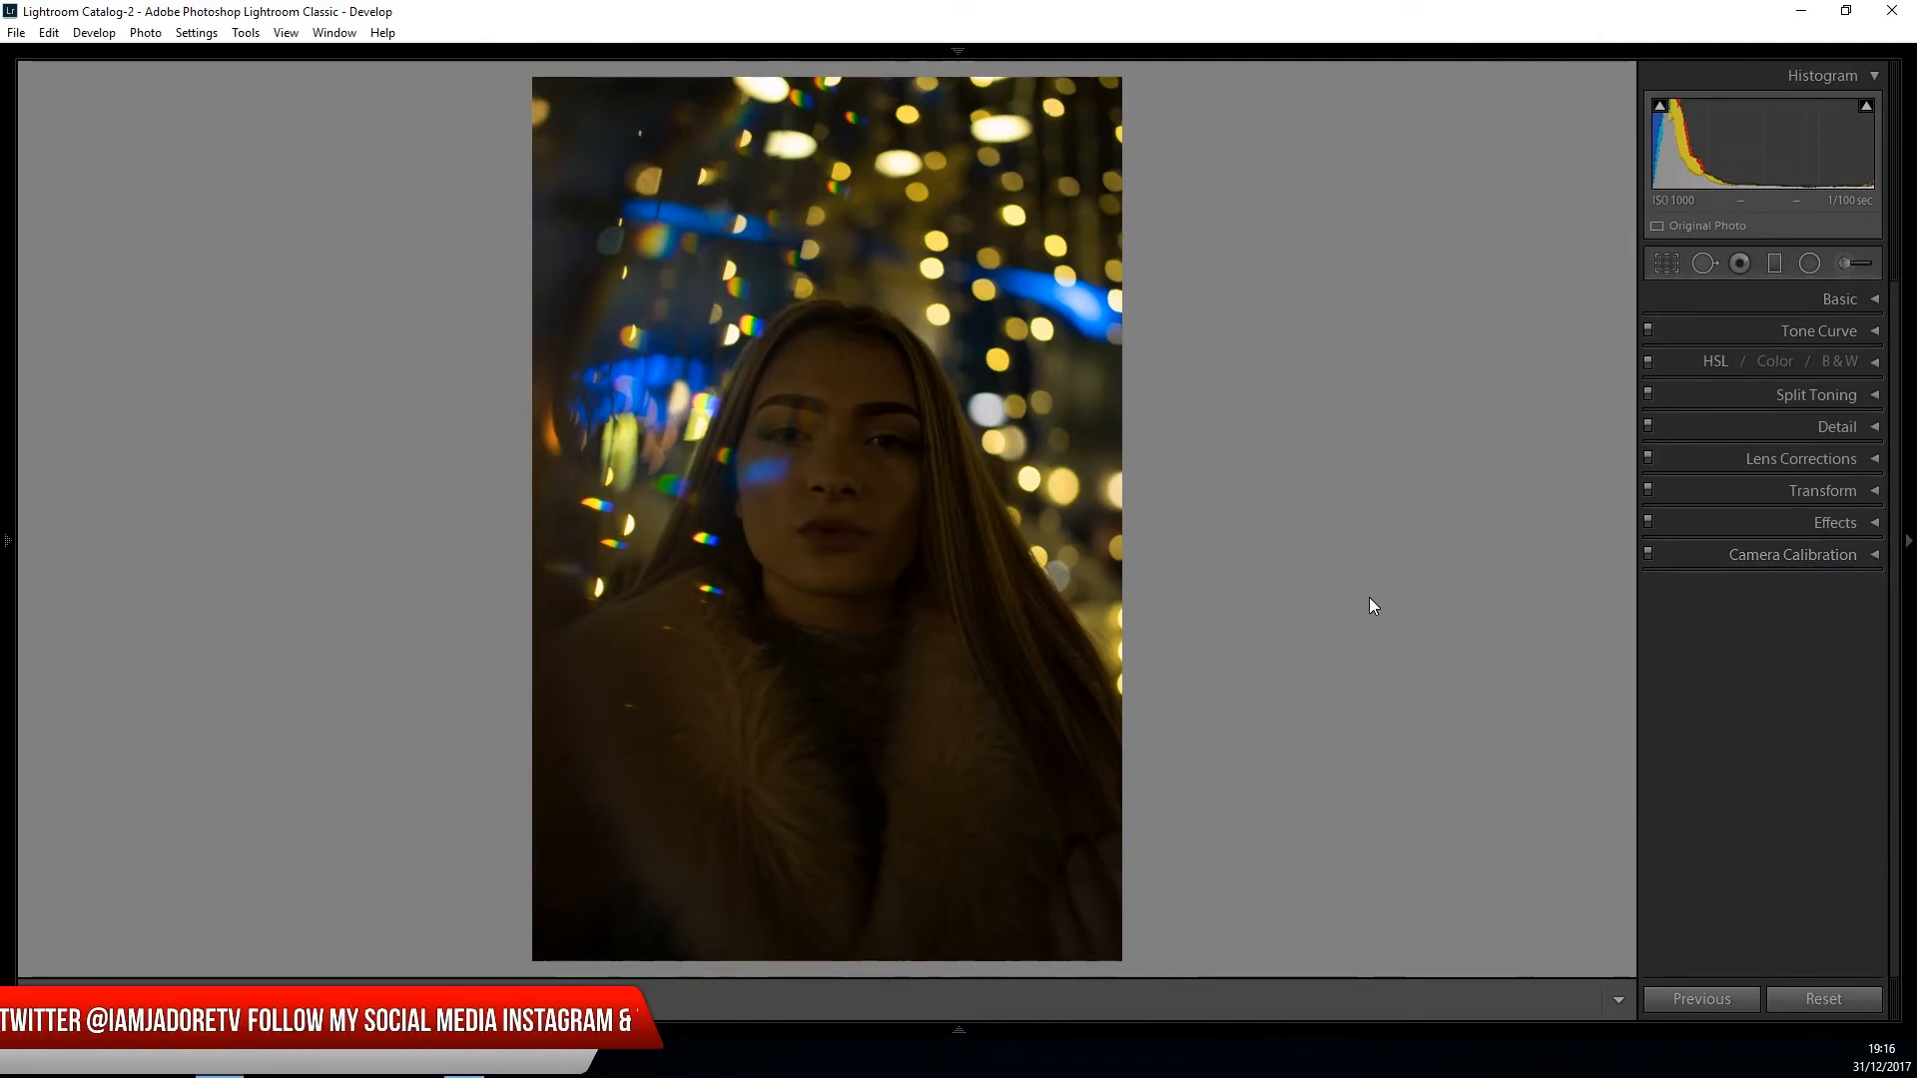
- Change the camera calibration profile to Camera Clear
{"action": "left_click", "coordinate": [1760, 557]}
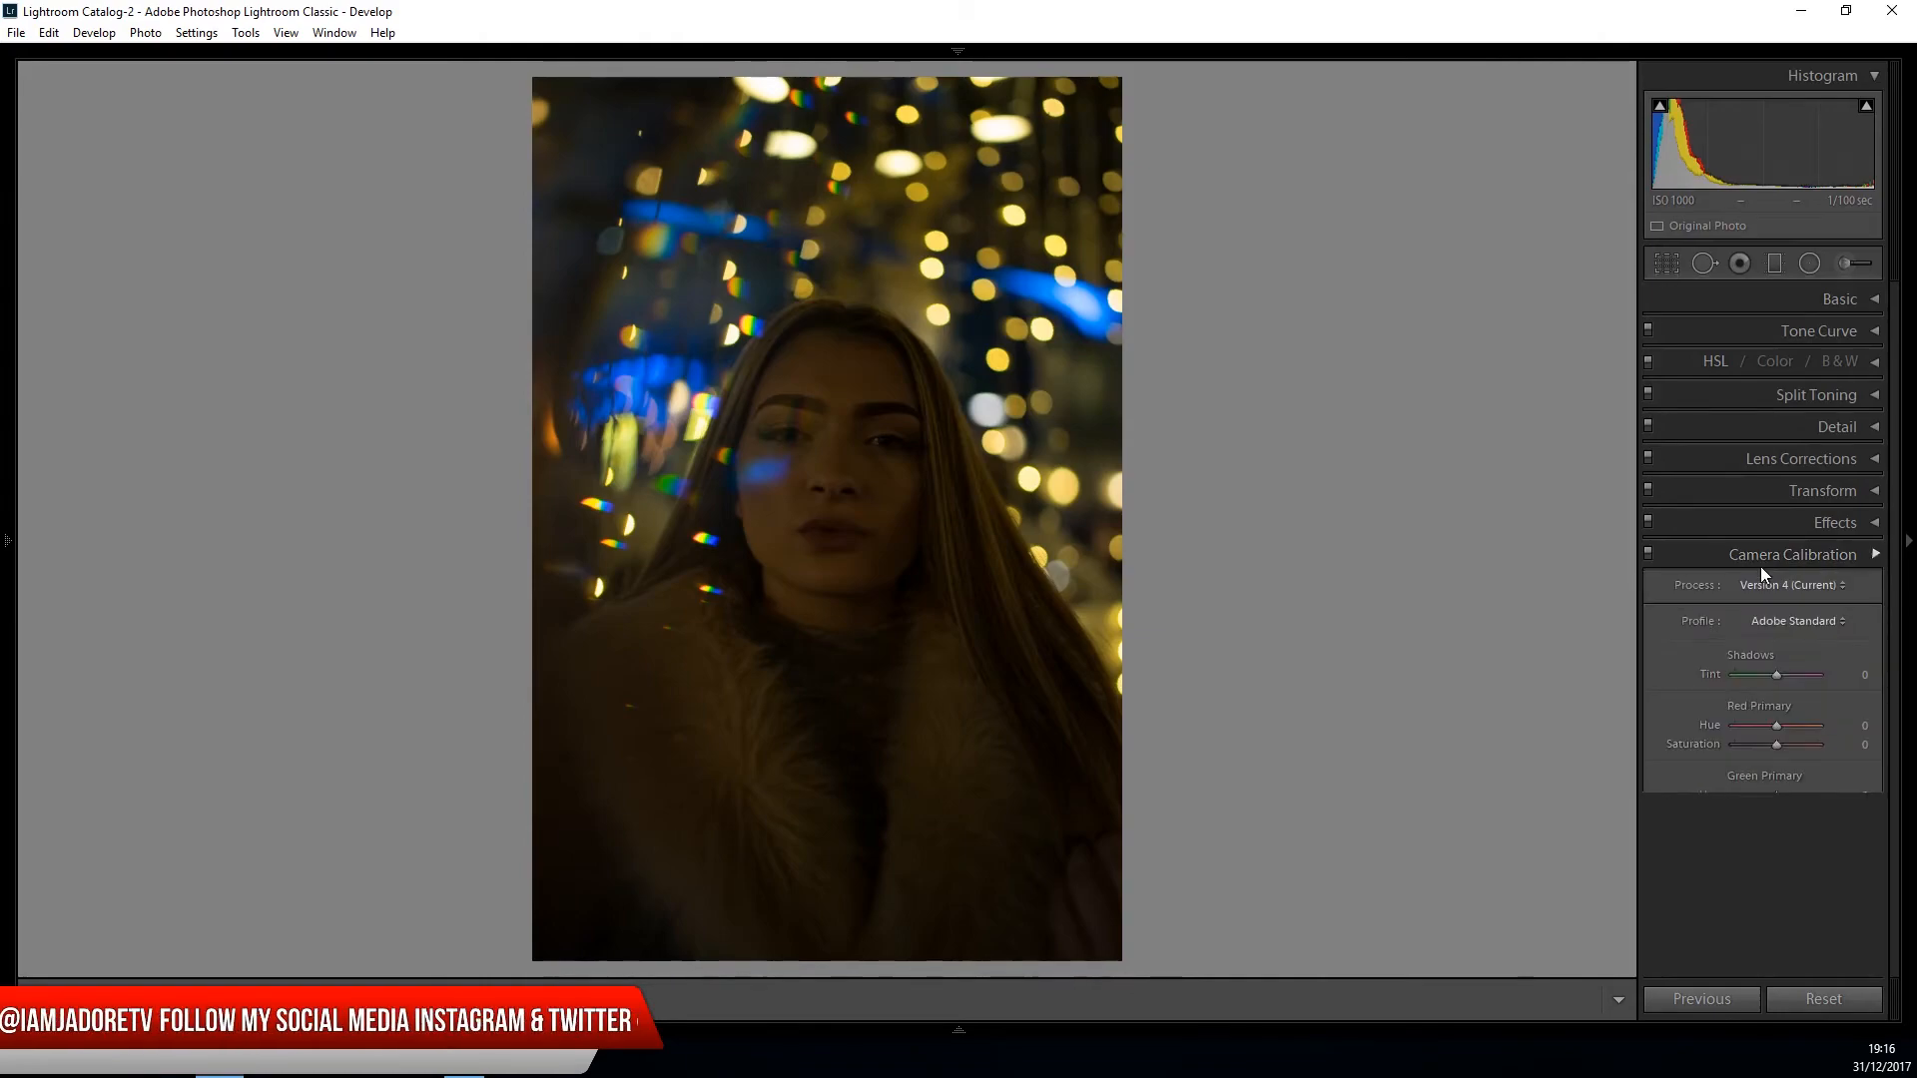
{"action": "left_click", "coordinate": [1817, 620]}
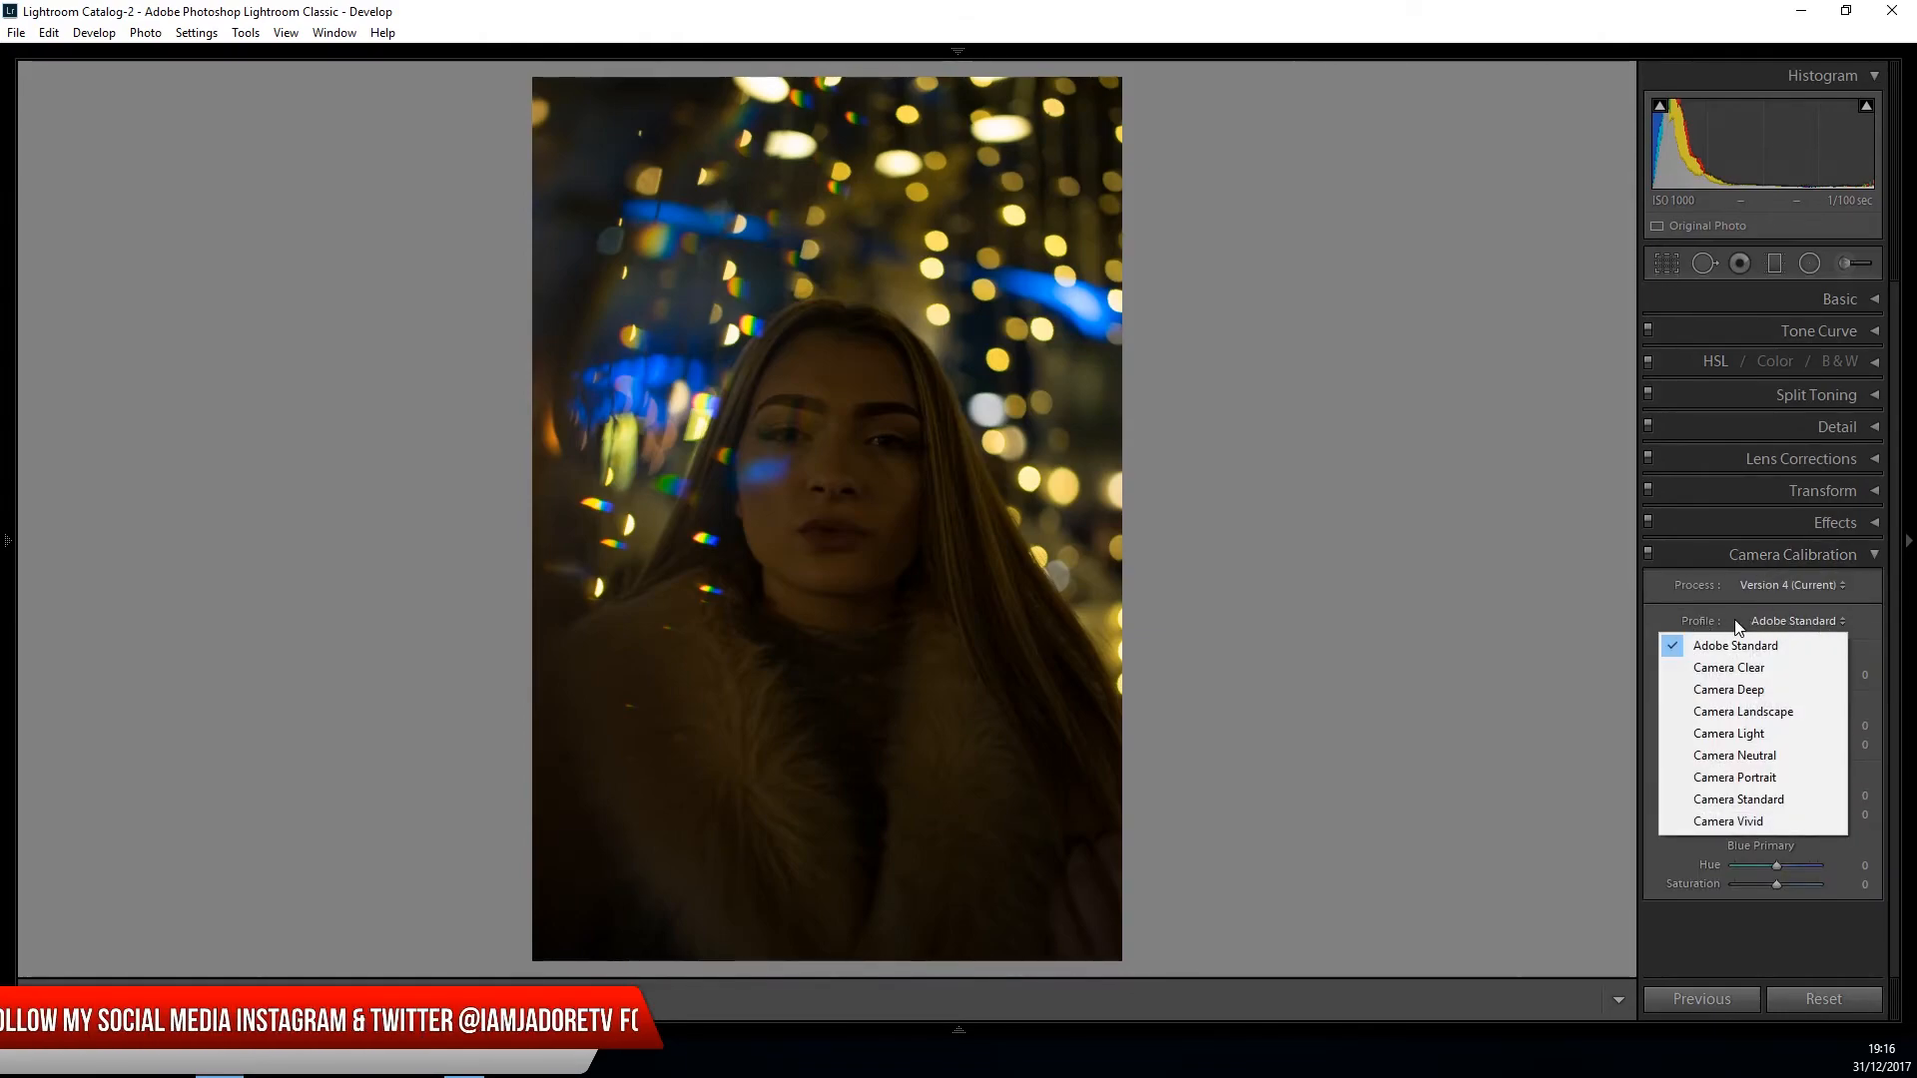
{"action": "left_click", "coordinate": [1709, 623]}
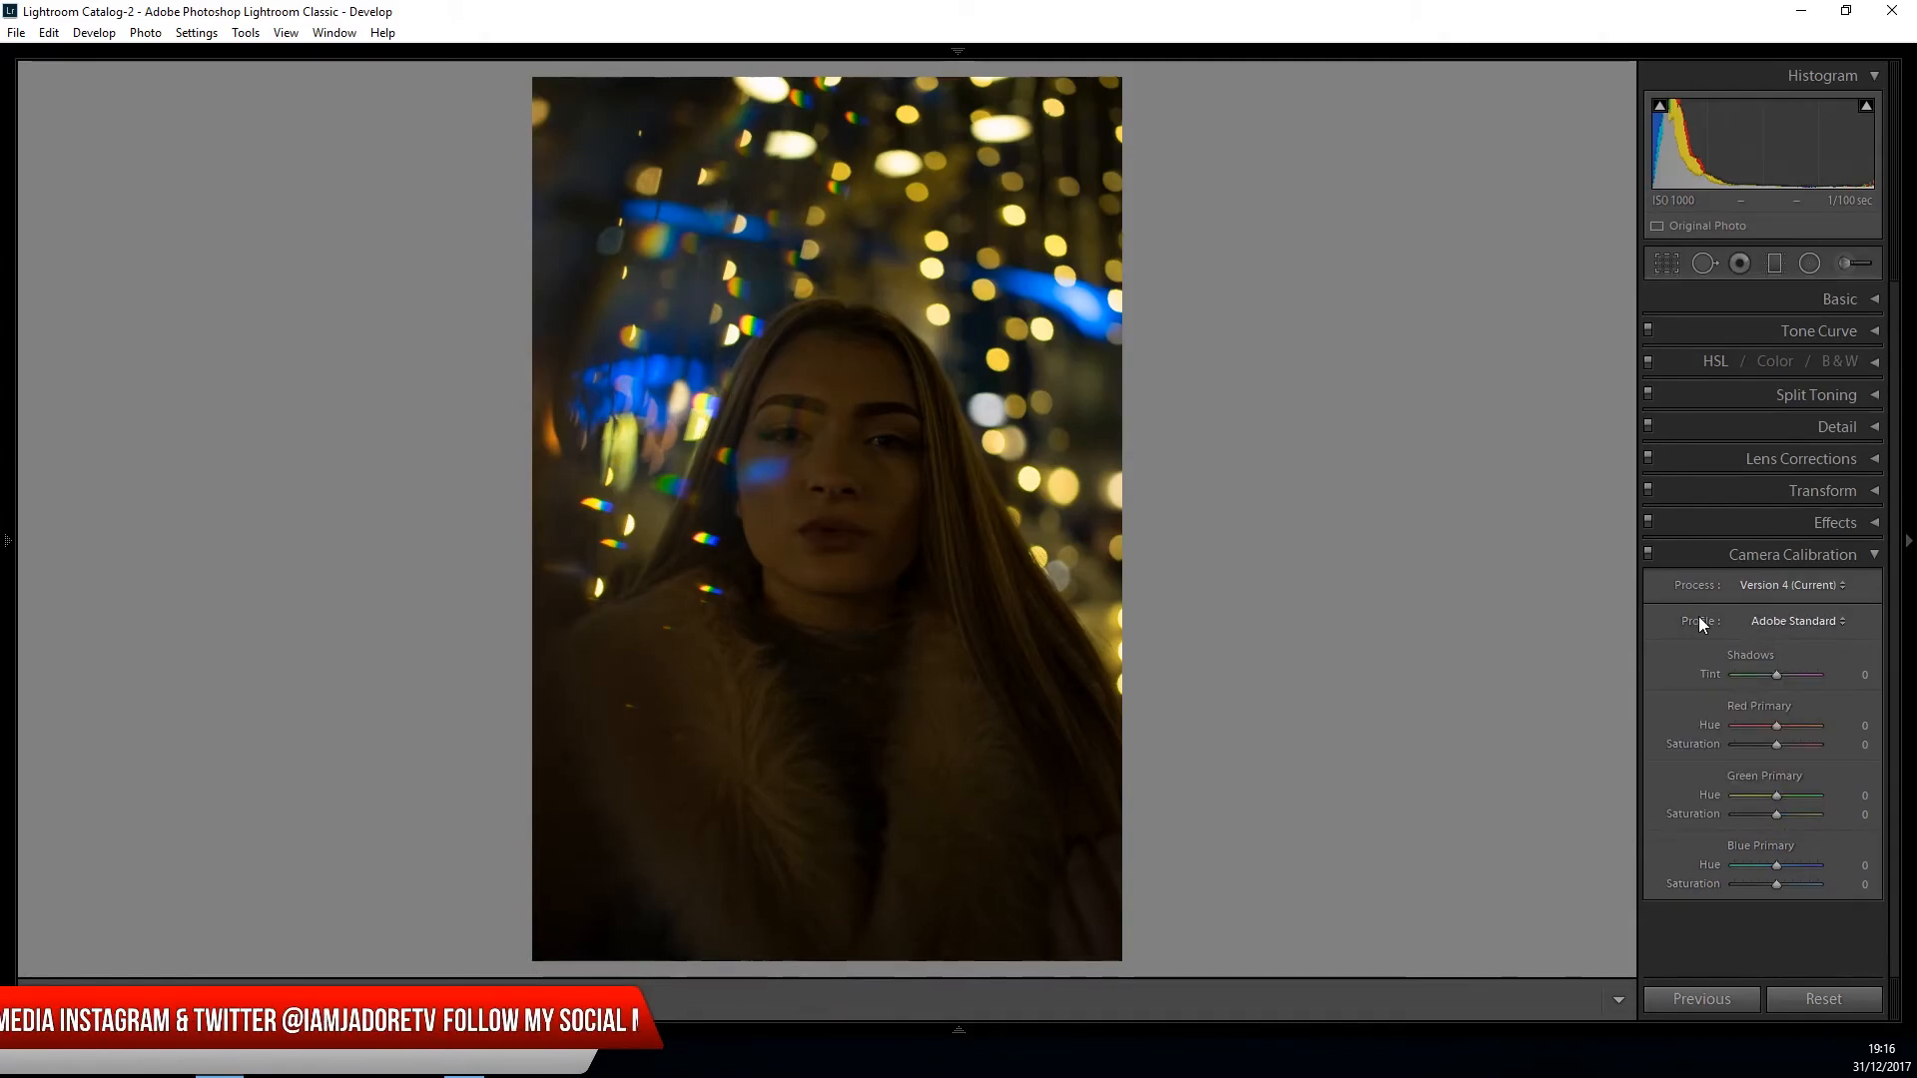
{"action": "left_click", "coordinate": [1770, 623]}
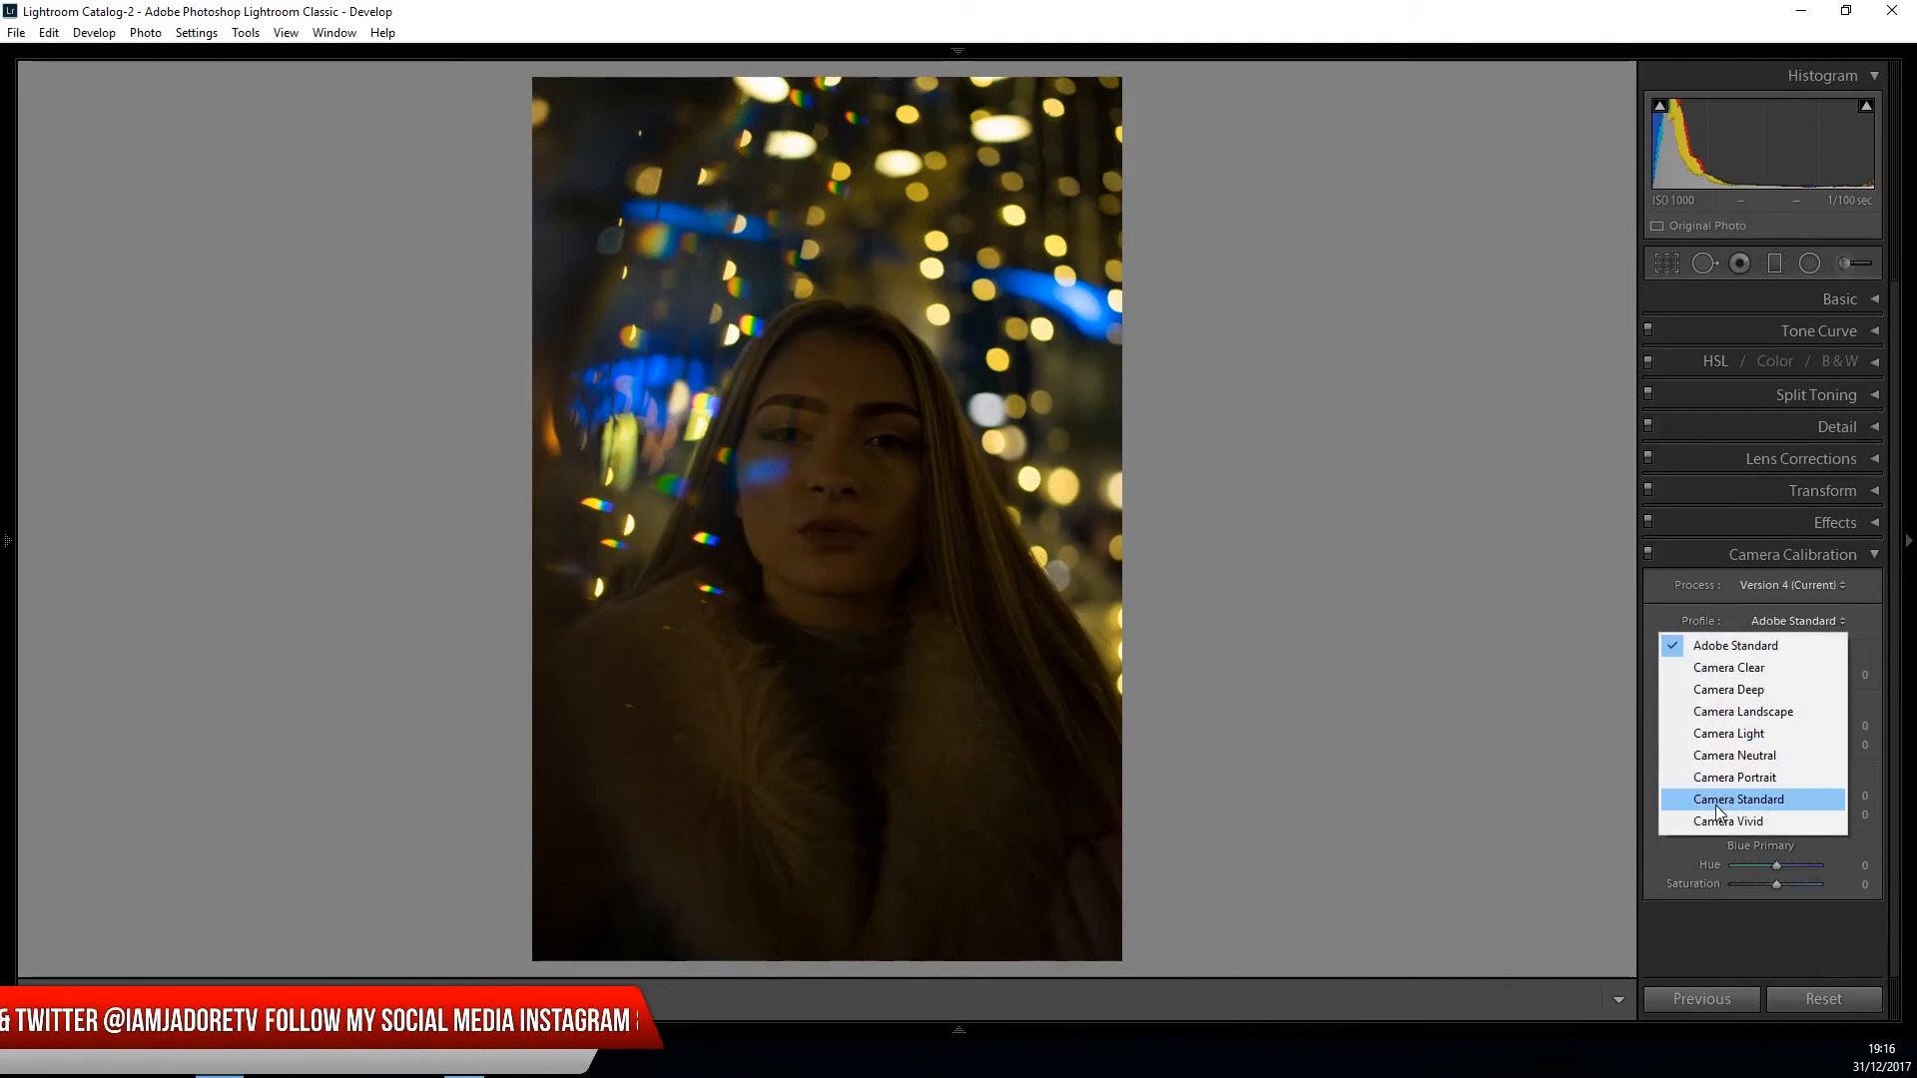
{"action": "left_click", "coordinate": [1723, 615]}
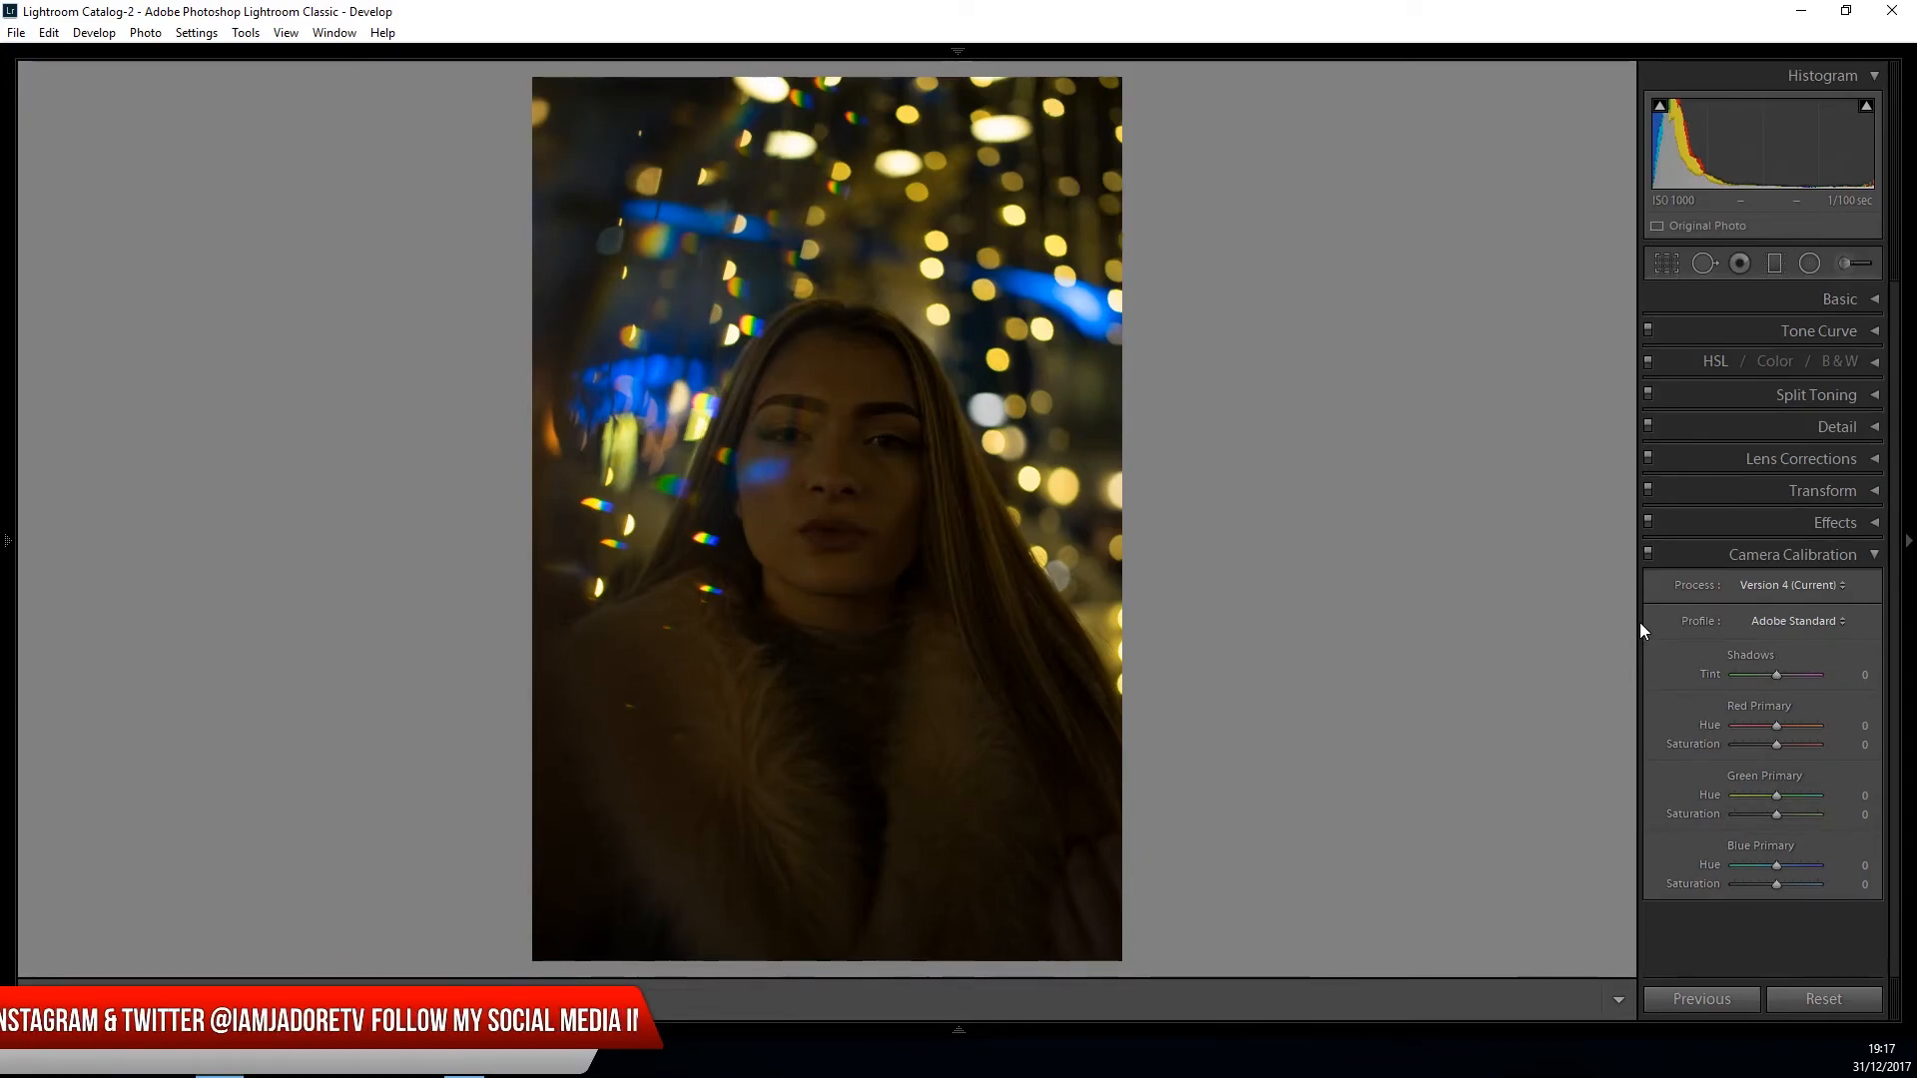
{"action": "left_click", "coordinate": [1829, 618]}
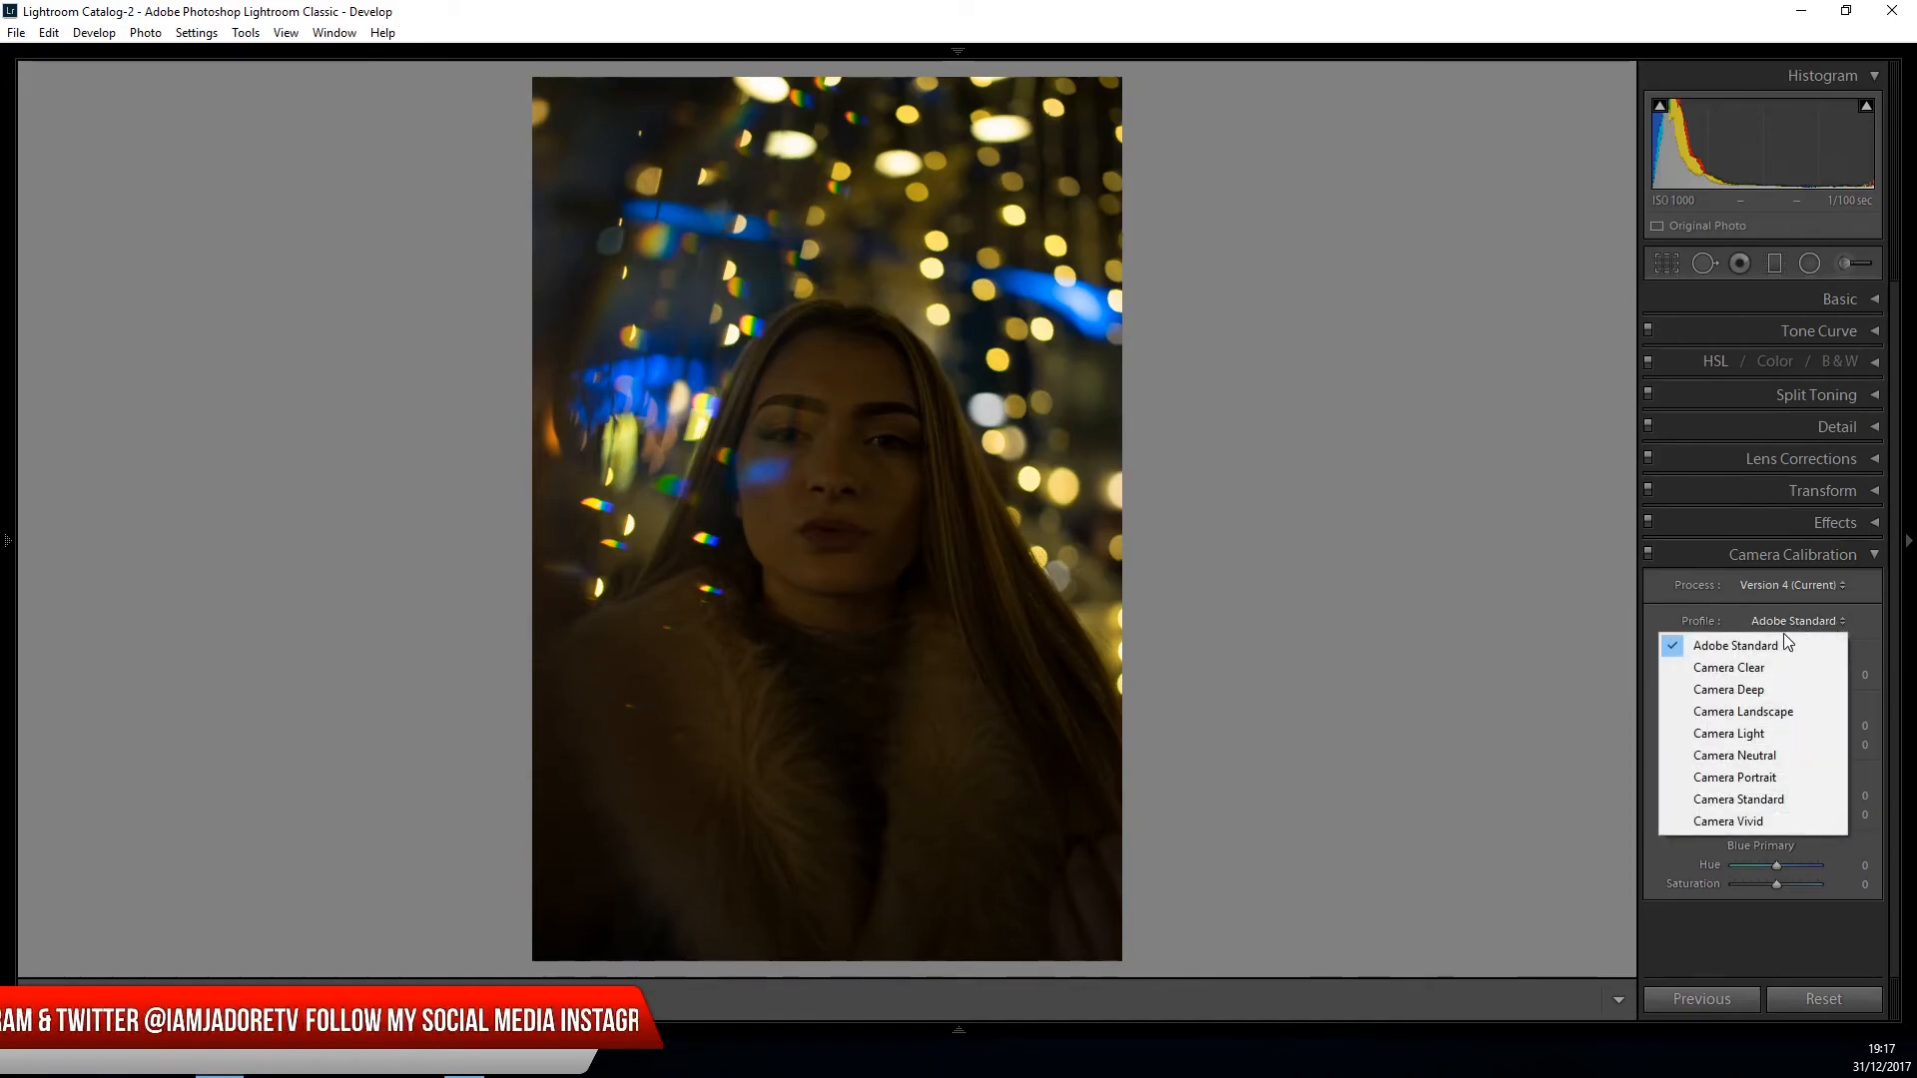
{"action": "left_click", "coordinate": [1743, 669]}
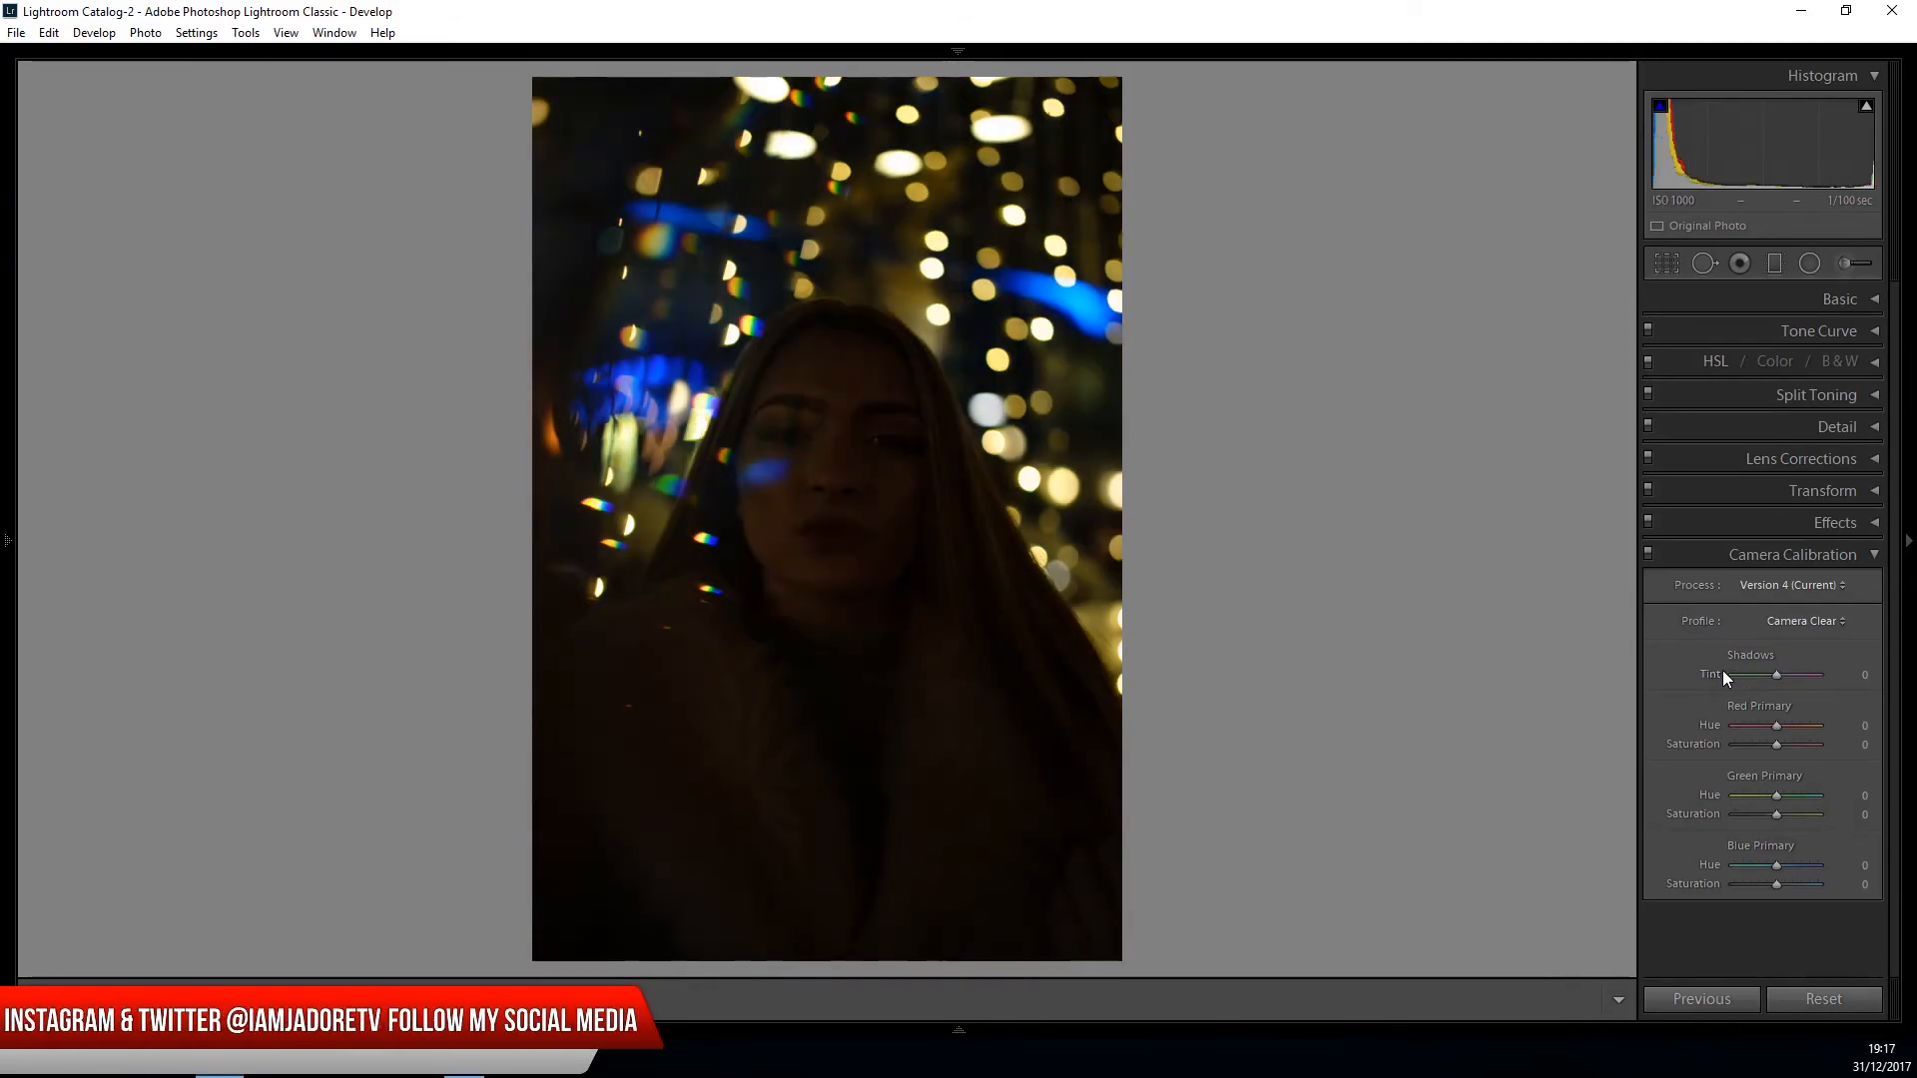
{"action": "left_click", "coordinate": [1875, 557]}
- Adjust the photo's basic tone with exposure +2.14, highlights −40, shadows +45 and whites −74
{"action": "left_click", "coordinate": [1875, 299]}
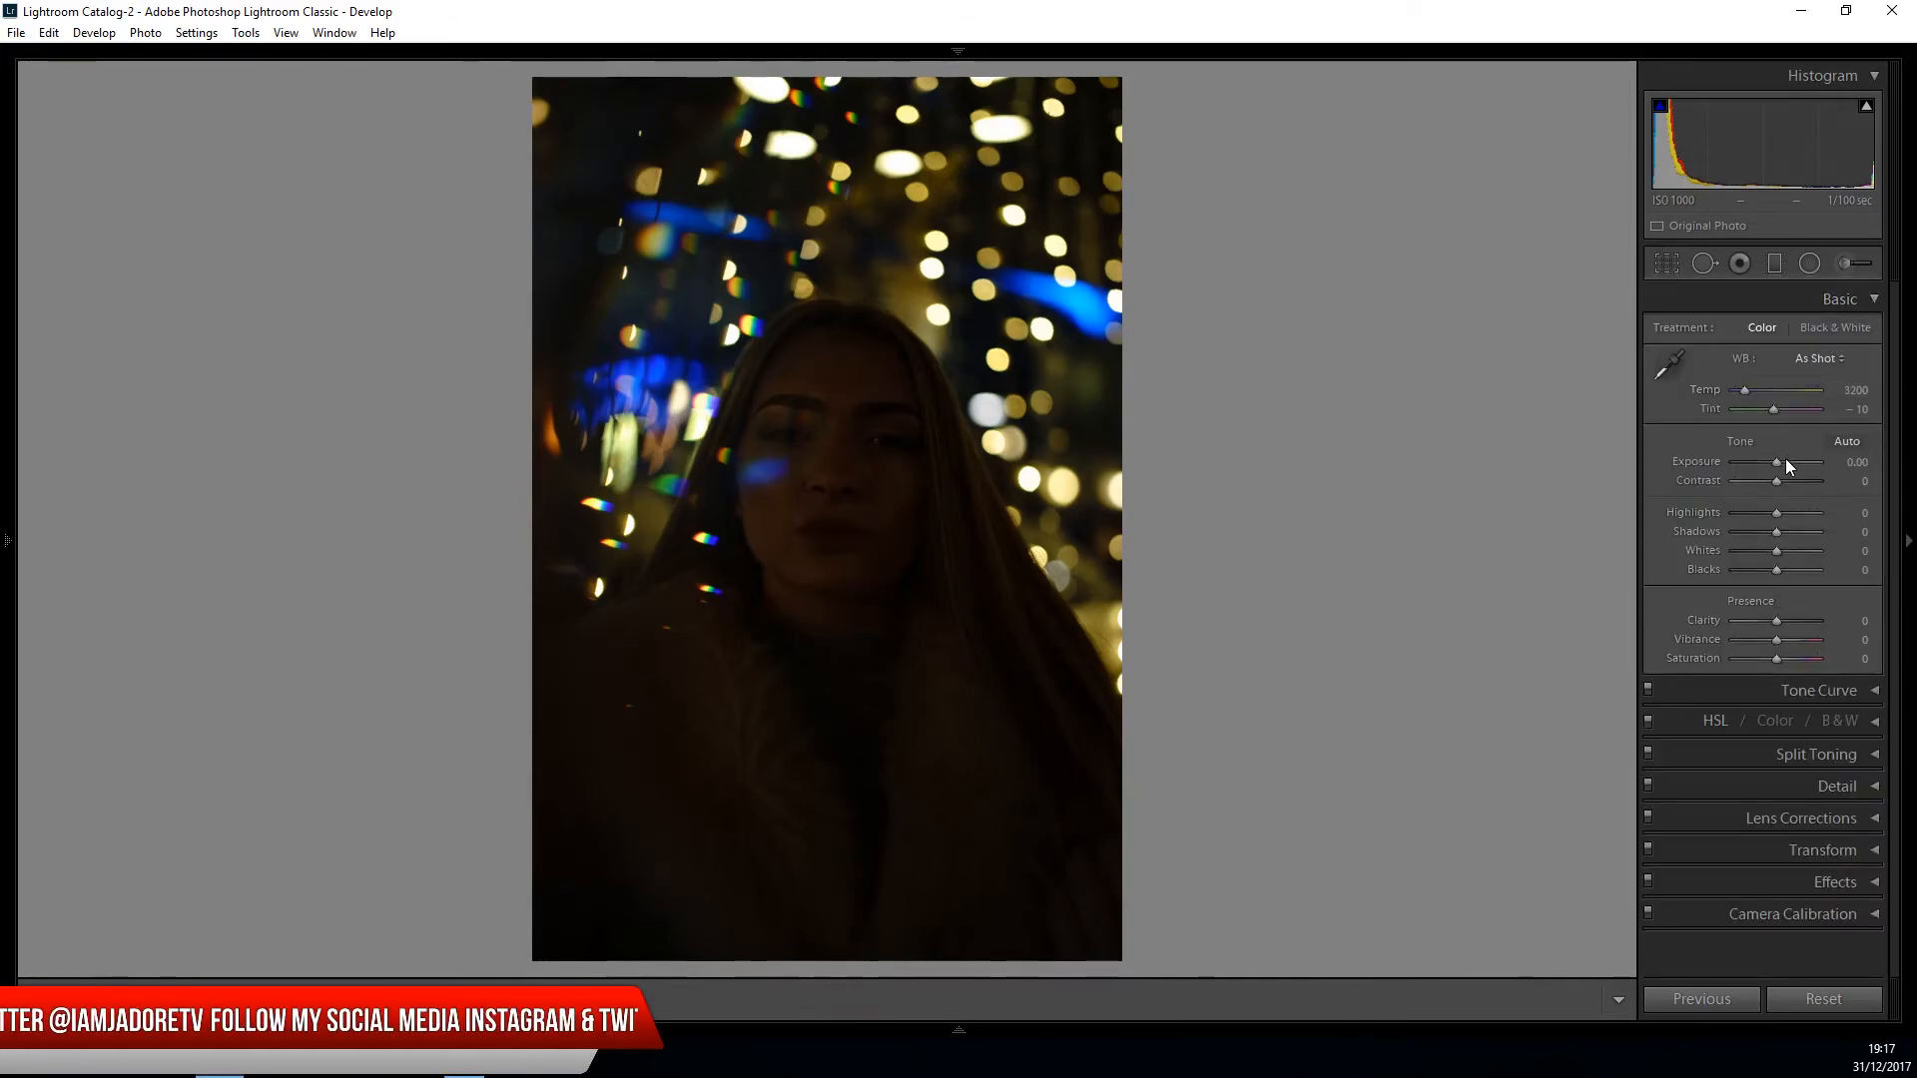
{"action": "left_click_drag", "start_coordinate": [1777, 463], "coordinate": [1795, 464]}
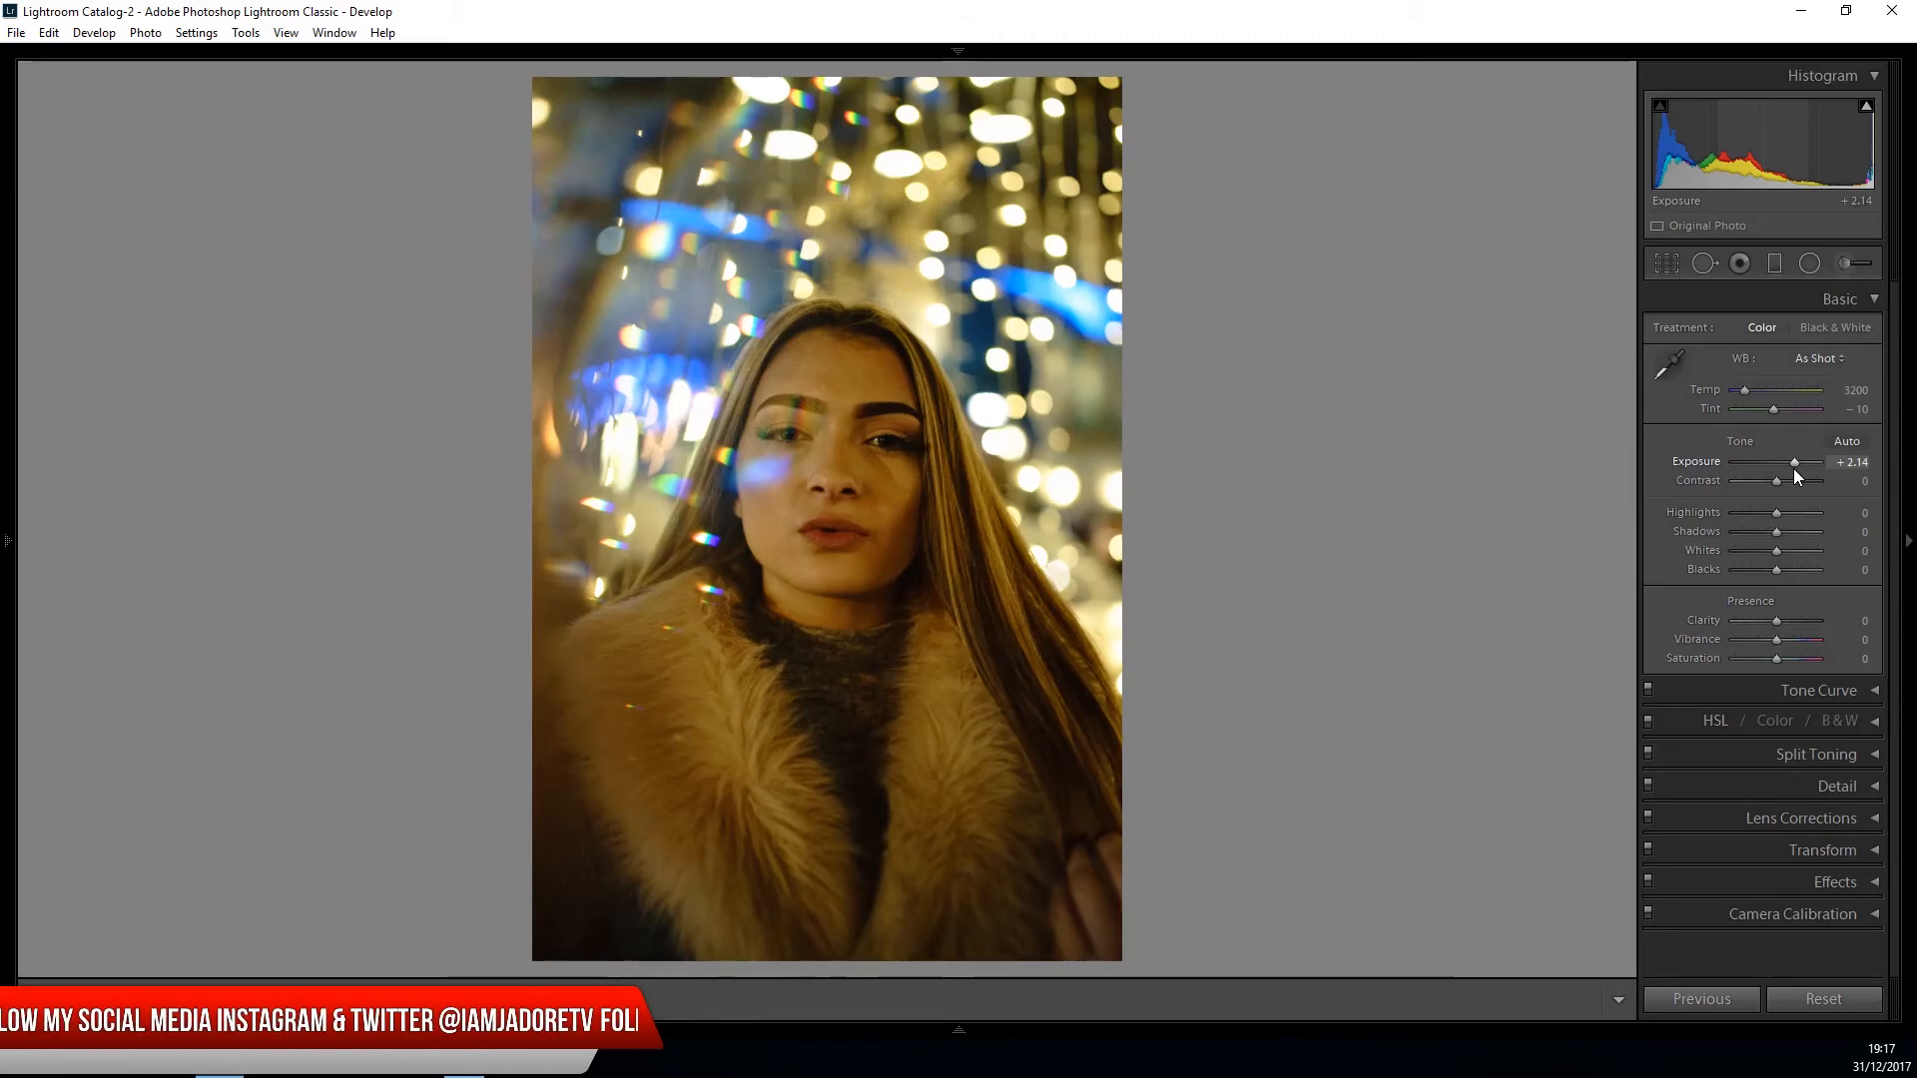
{"action": "left_click", "coordinate": [1749, 514]}
{"action": "left_click_drag", "start_coordinate": [1748, 514], "coordinate": [1795, 537]}
{"action": "left_click", "coordinate": [1753, 552]}
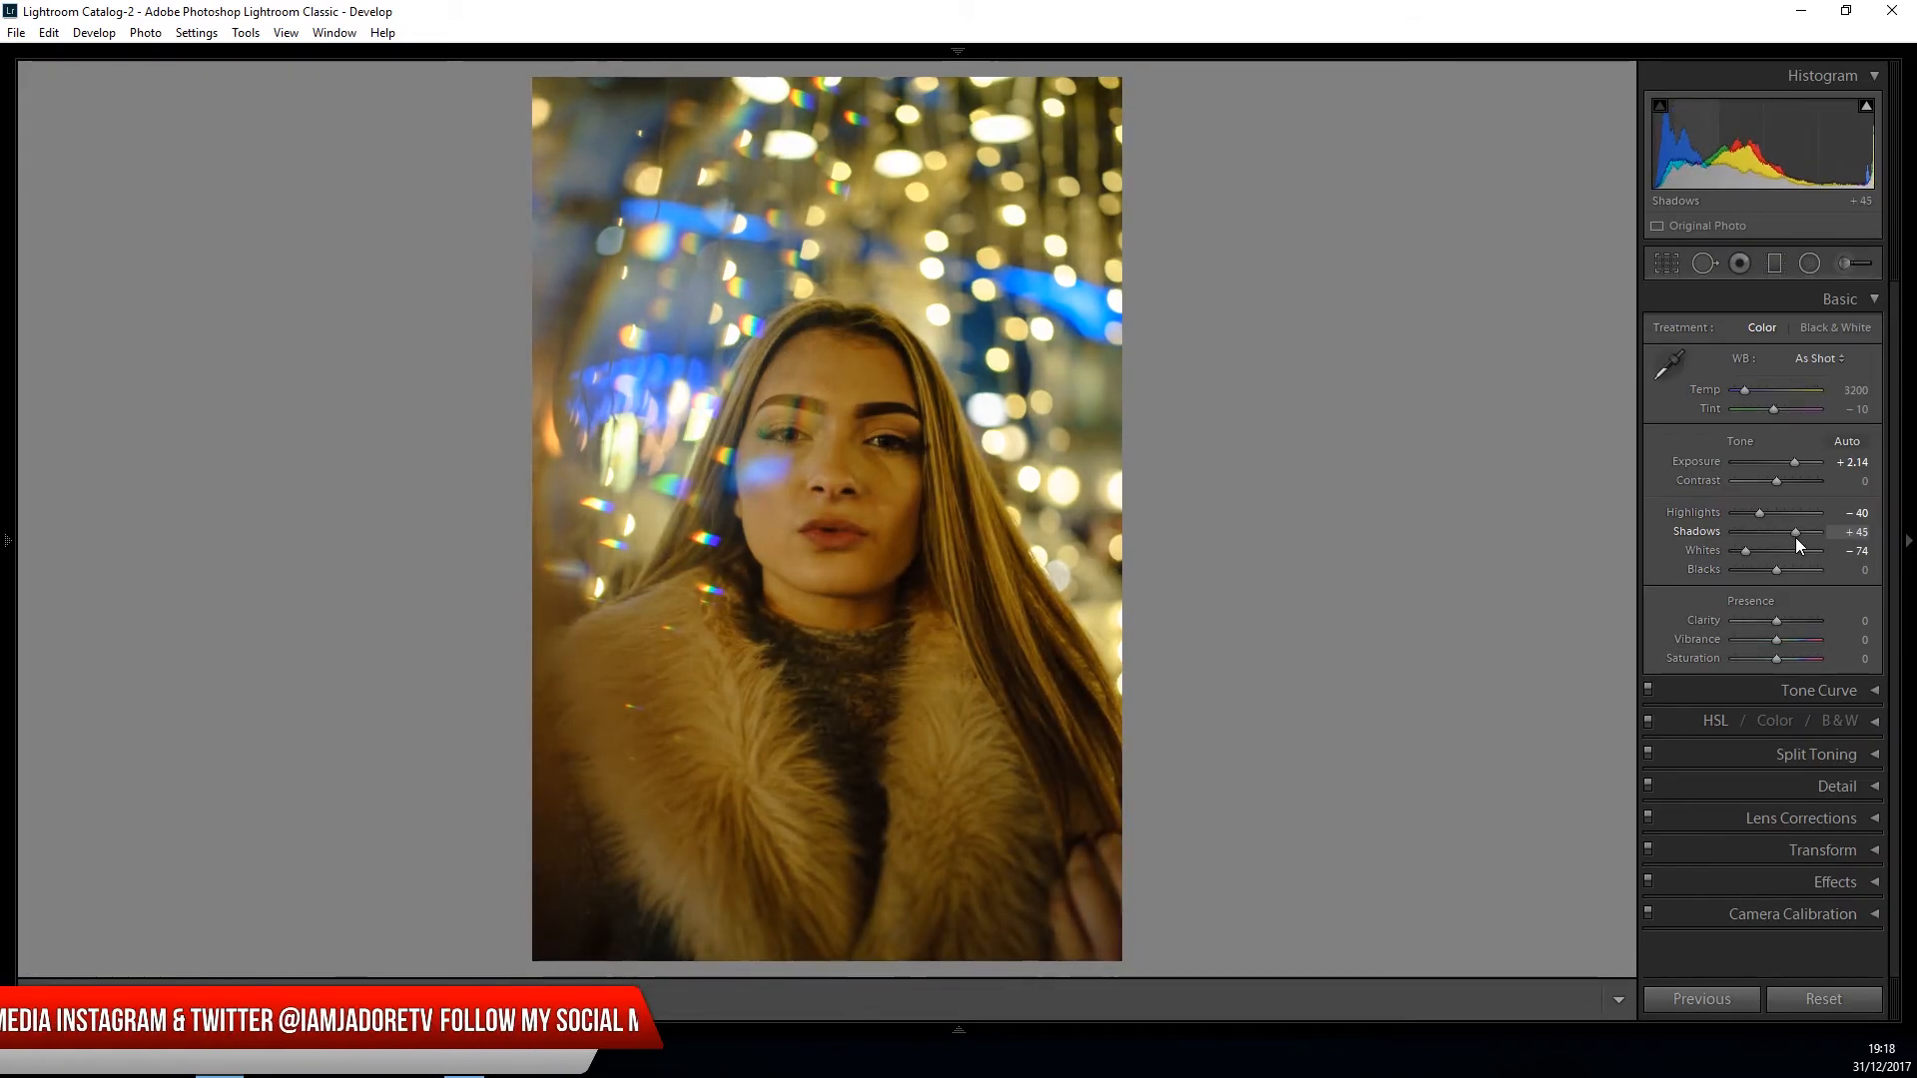
- Set the photo's clarity to +21 and fine-tune its exposure to +2.26
{"action": "left_click_drag", "start_coordinate": [1781, 620], "coordinate": [1789, 626]}
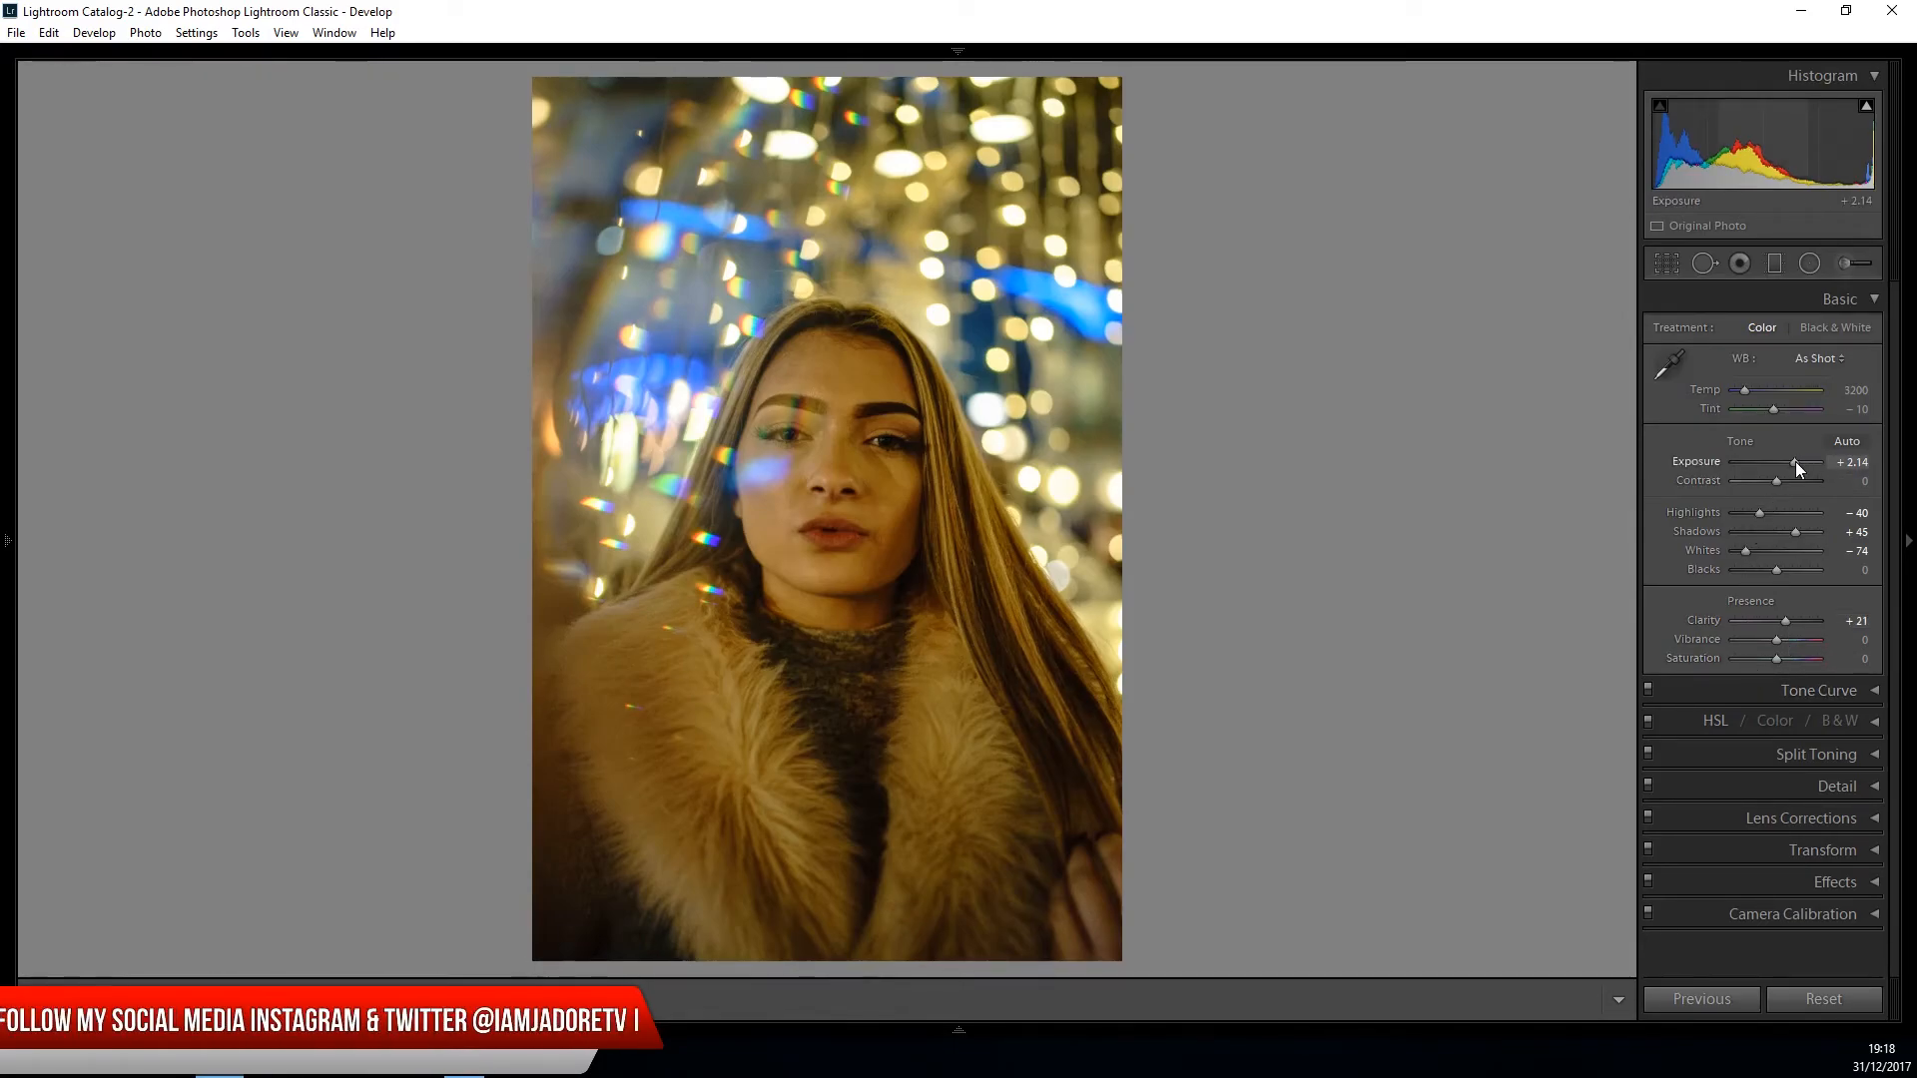
{"action": "left_click_drag", "start_coordinate": [1795, 463], "coordinate": [1796, 463]}
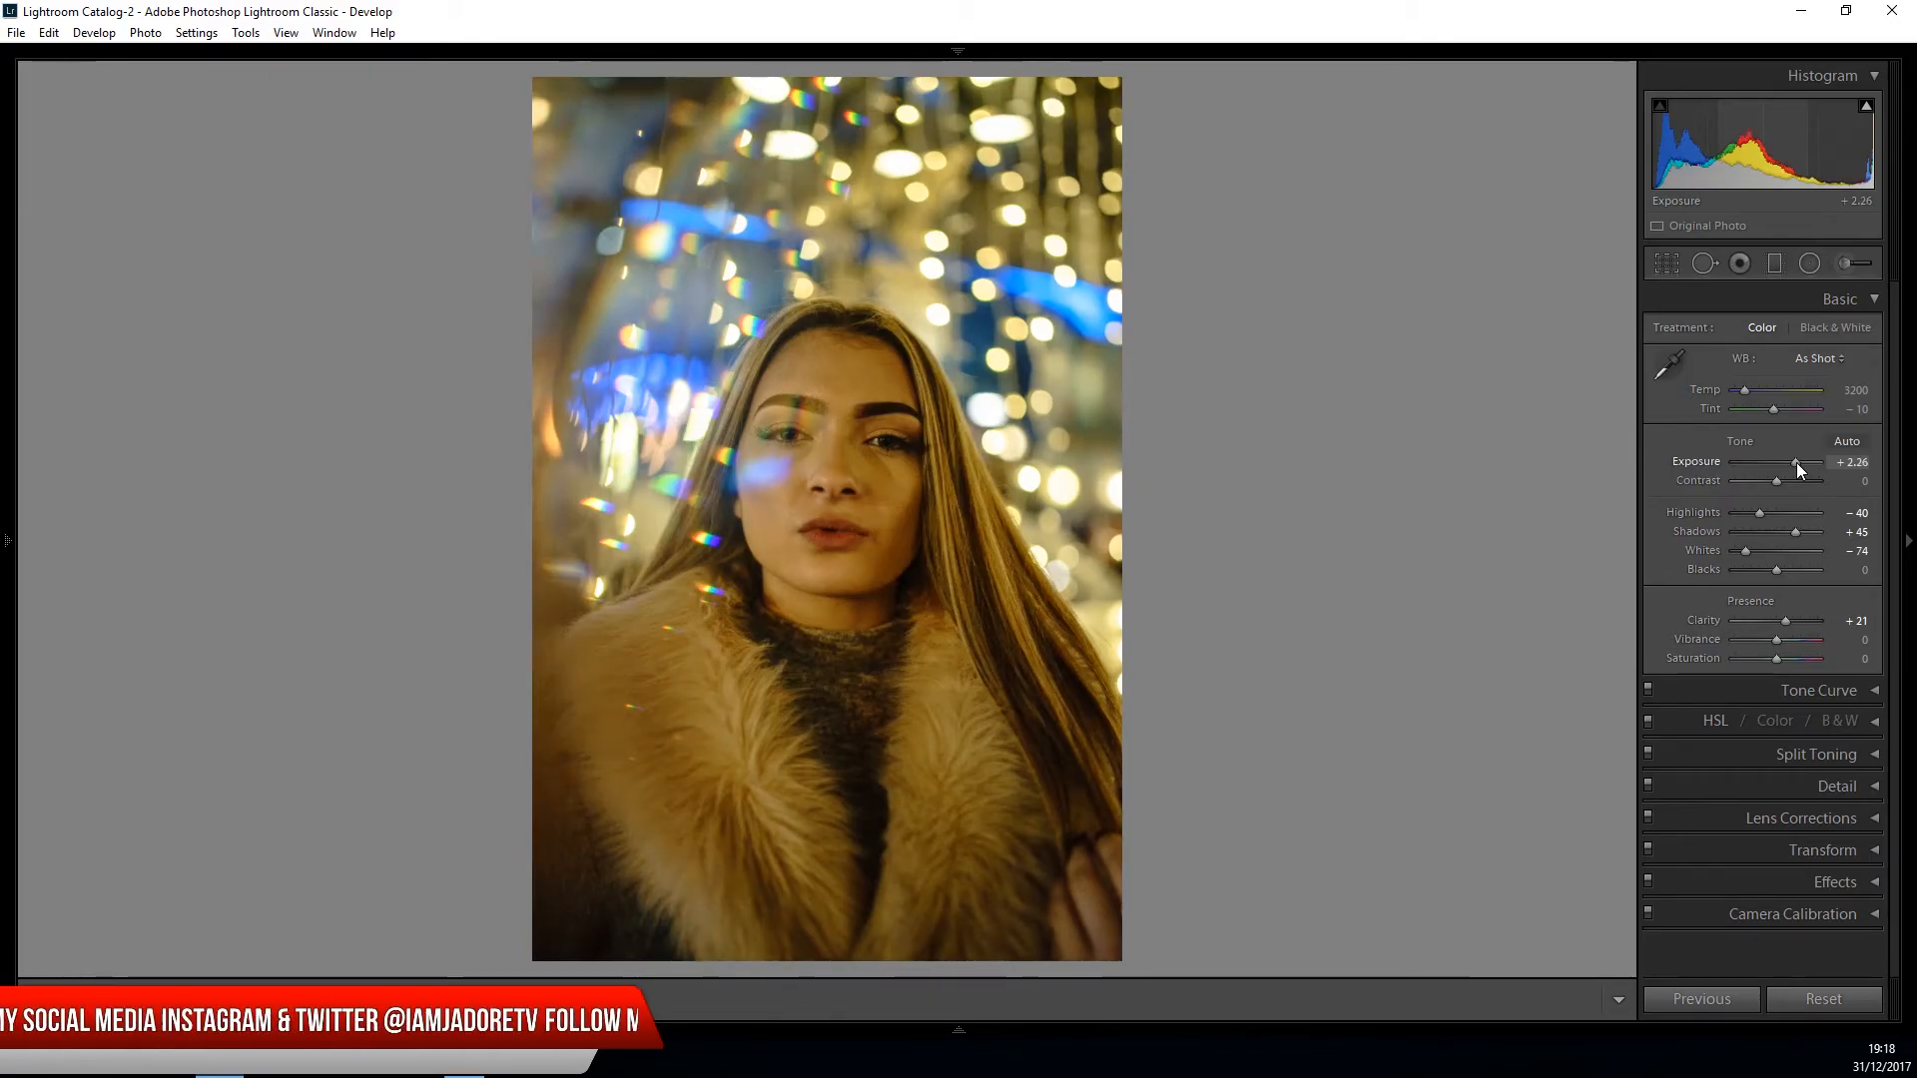
{"action": "left_click", "coordinate": [1863, 301]}
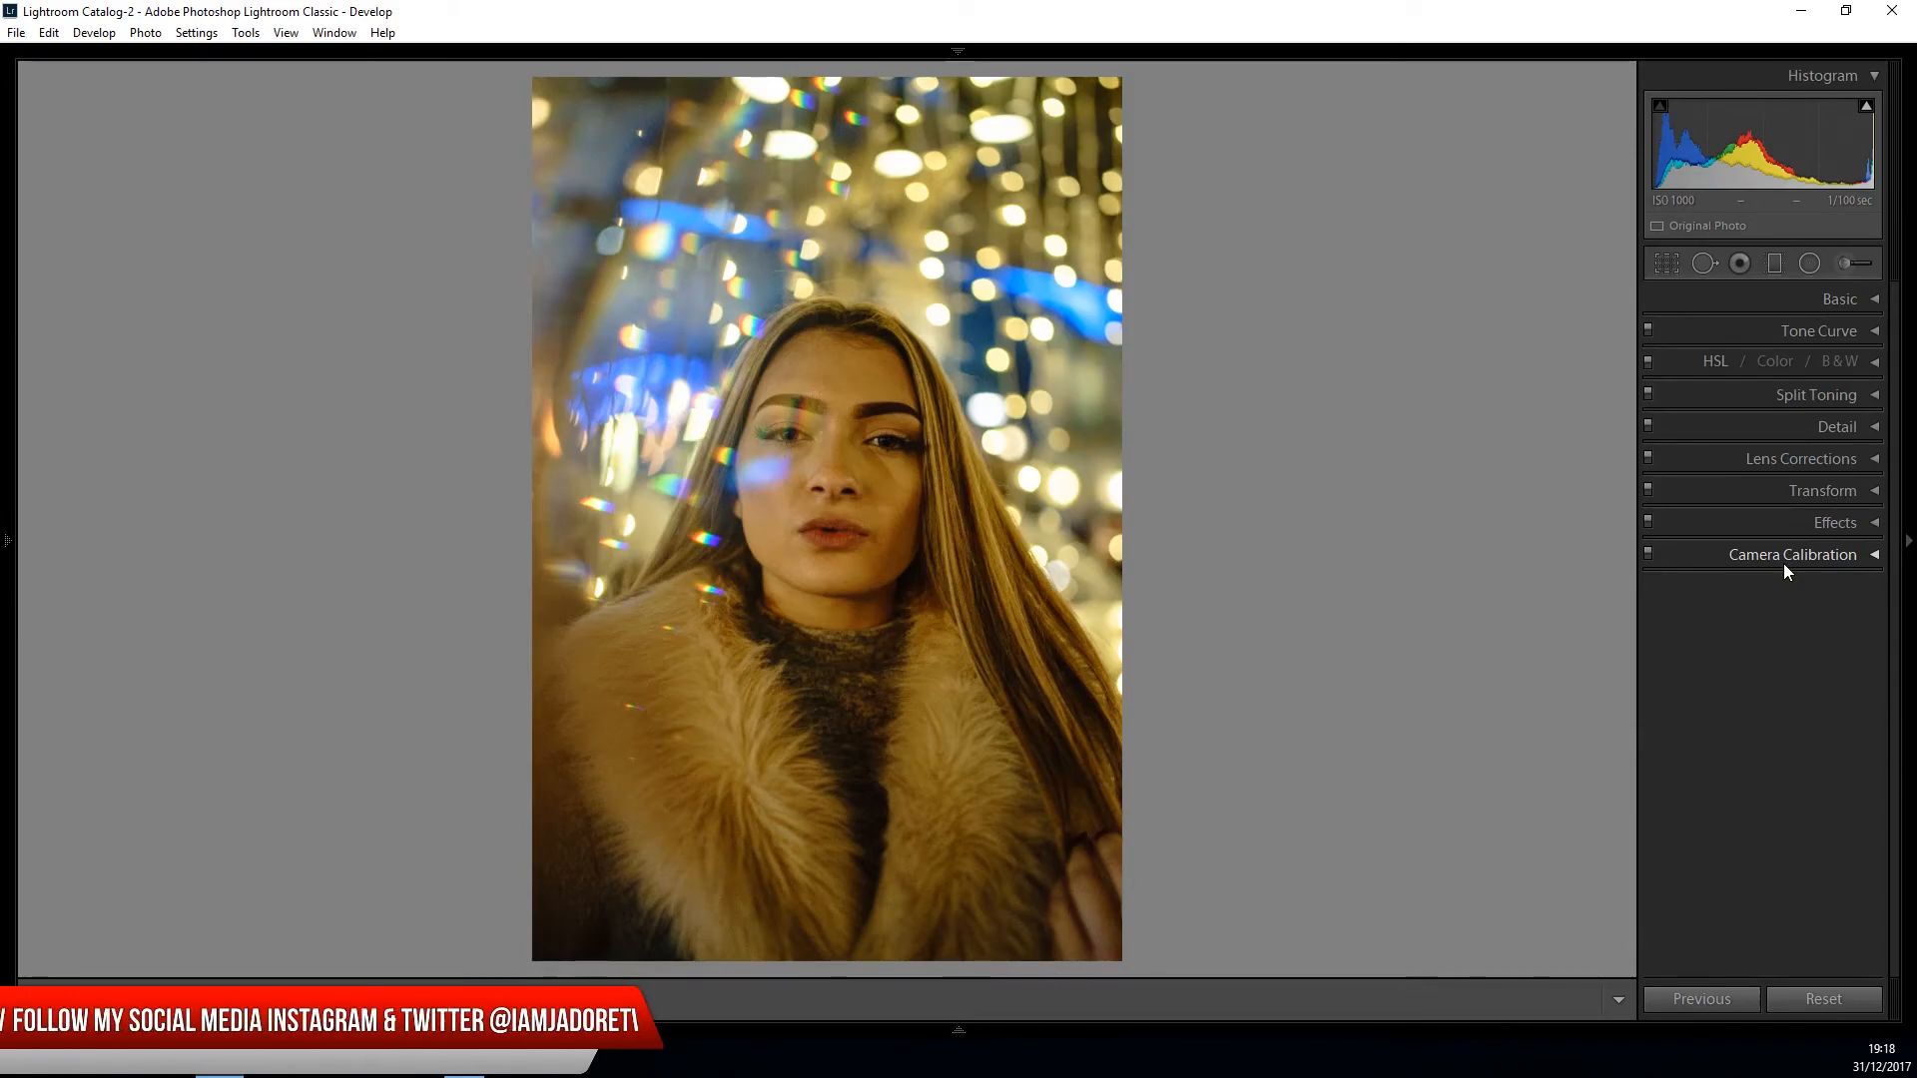
- In the camera calibration, set the green primary hue to +67 and the blue primary hue to −71
{"action": "left_click", "coordinate": [1835, 561]}
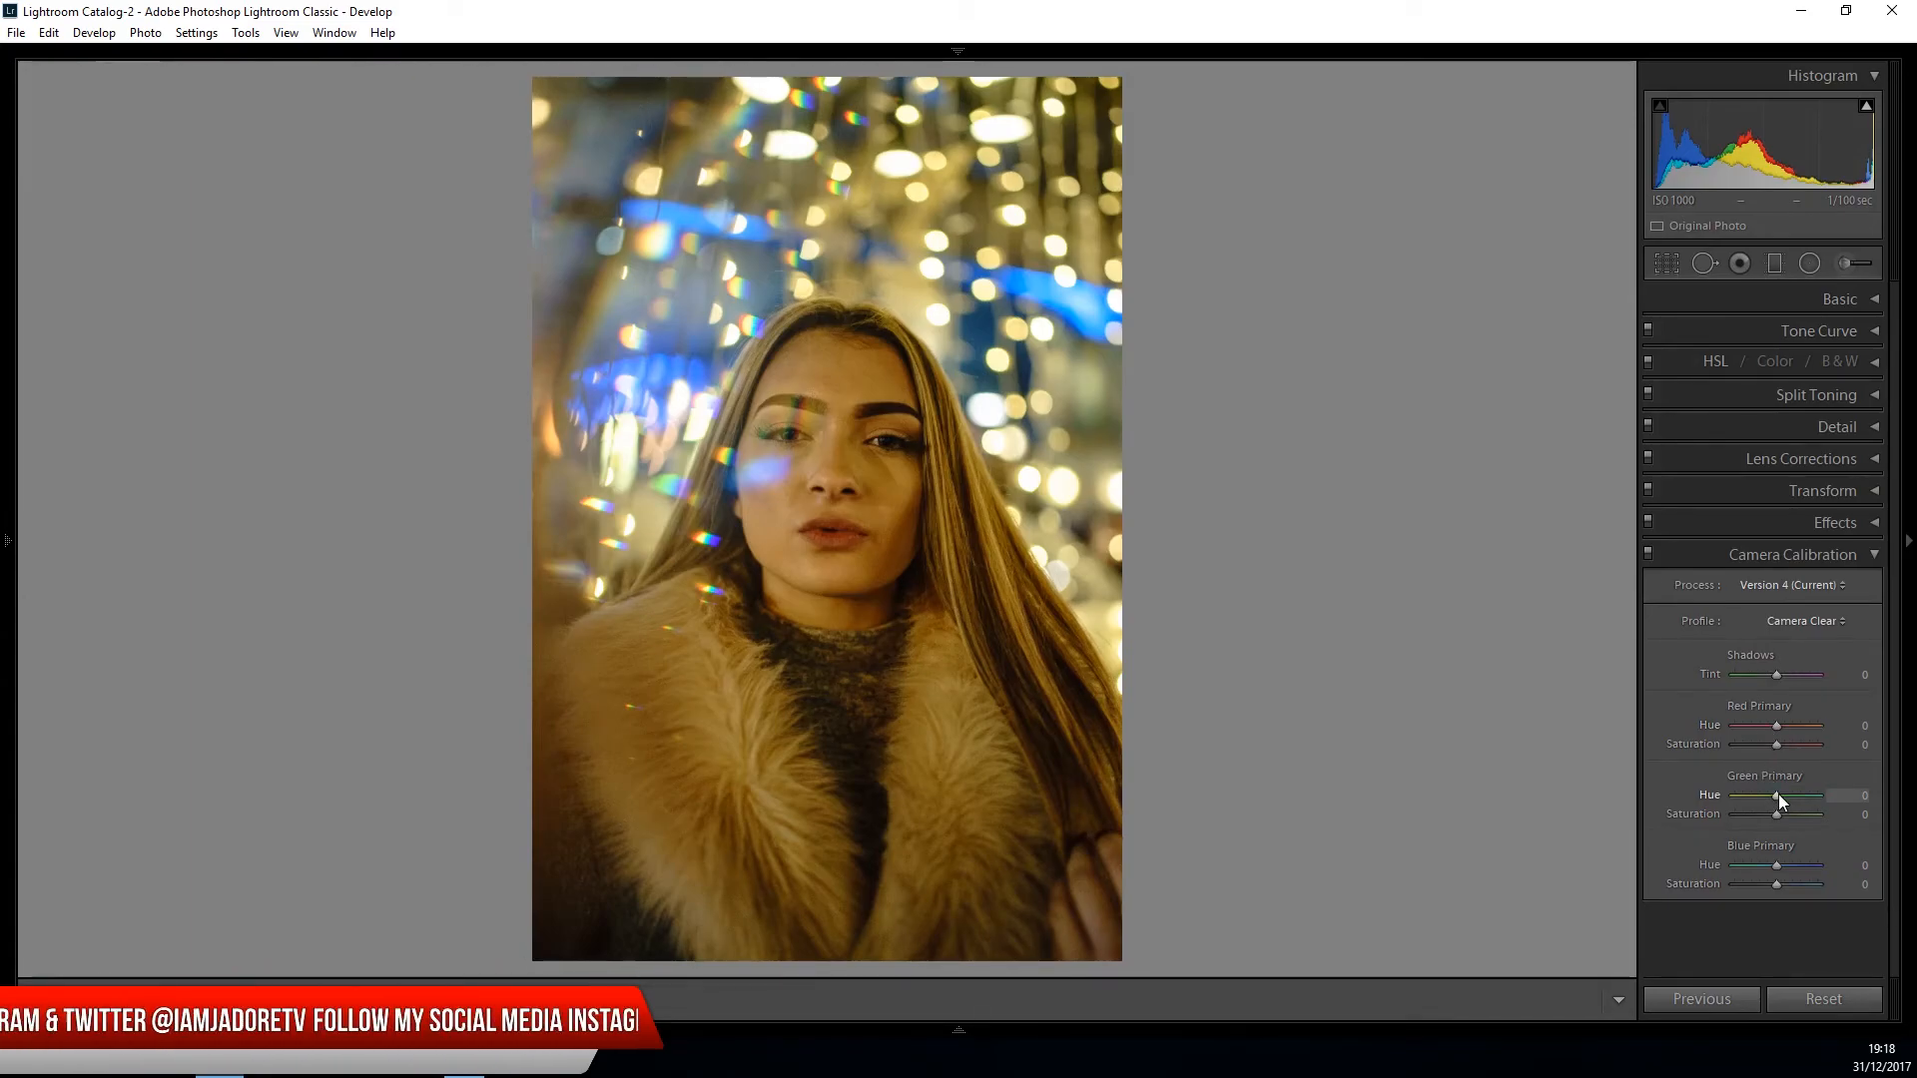
{"action": "left_click_drag", "start_coordinate": [1777, 793], "coordinate": [1806, 811]}
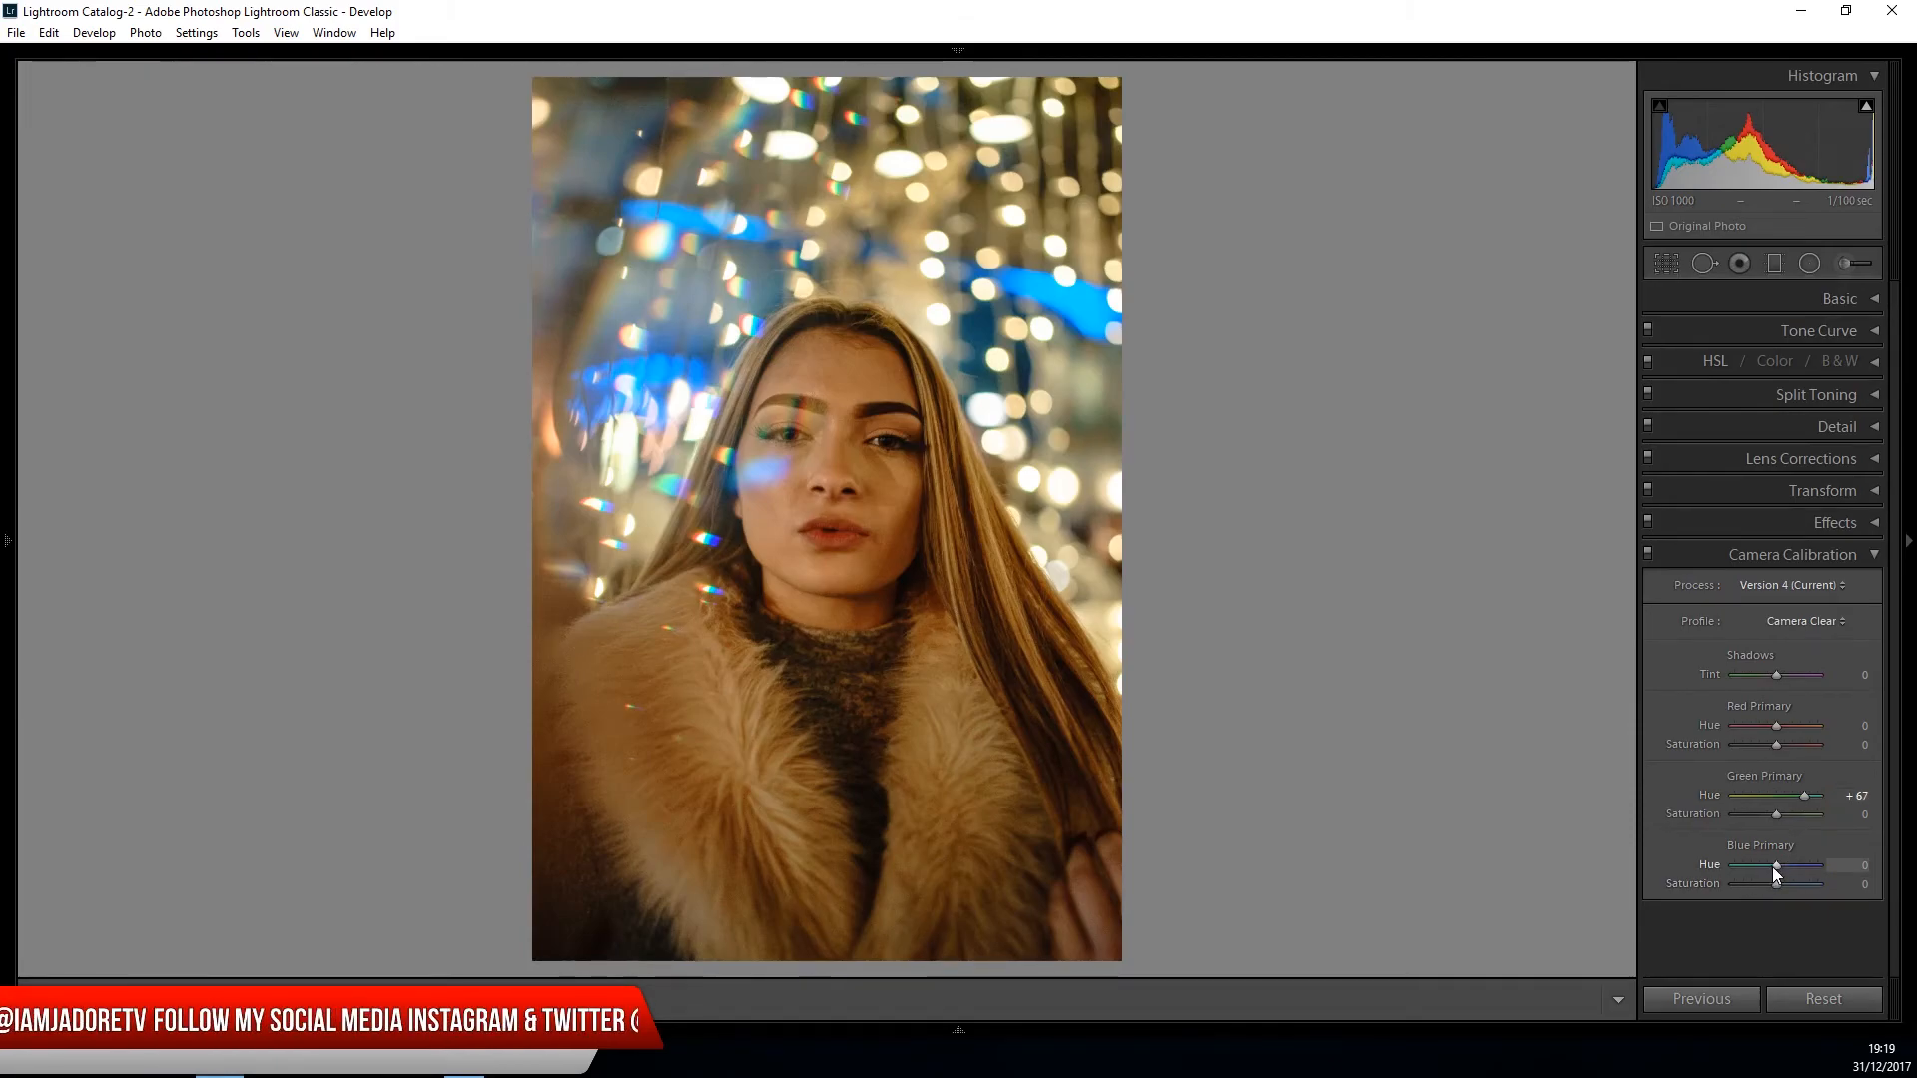
{"action": "left_click_drag", "start_coordinate": [1774, 867], "coordinate": [1745, 871]}
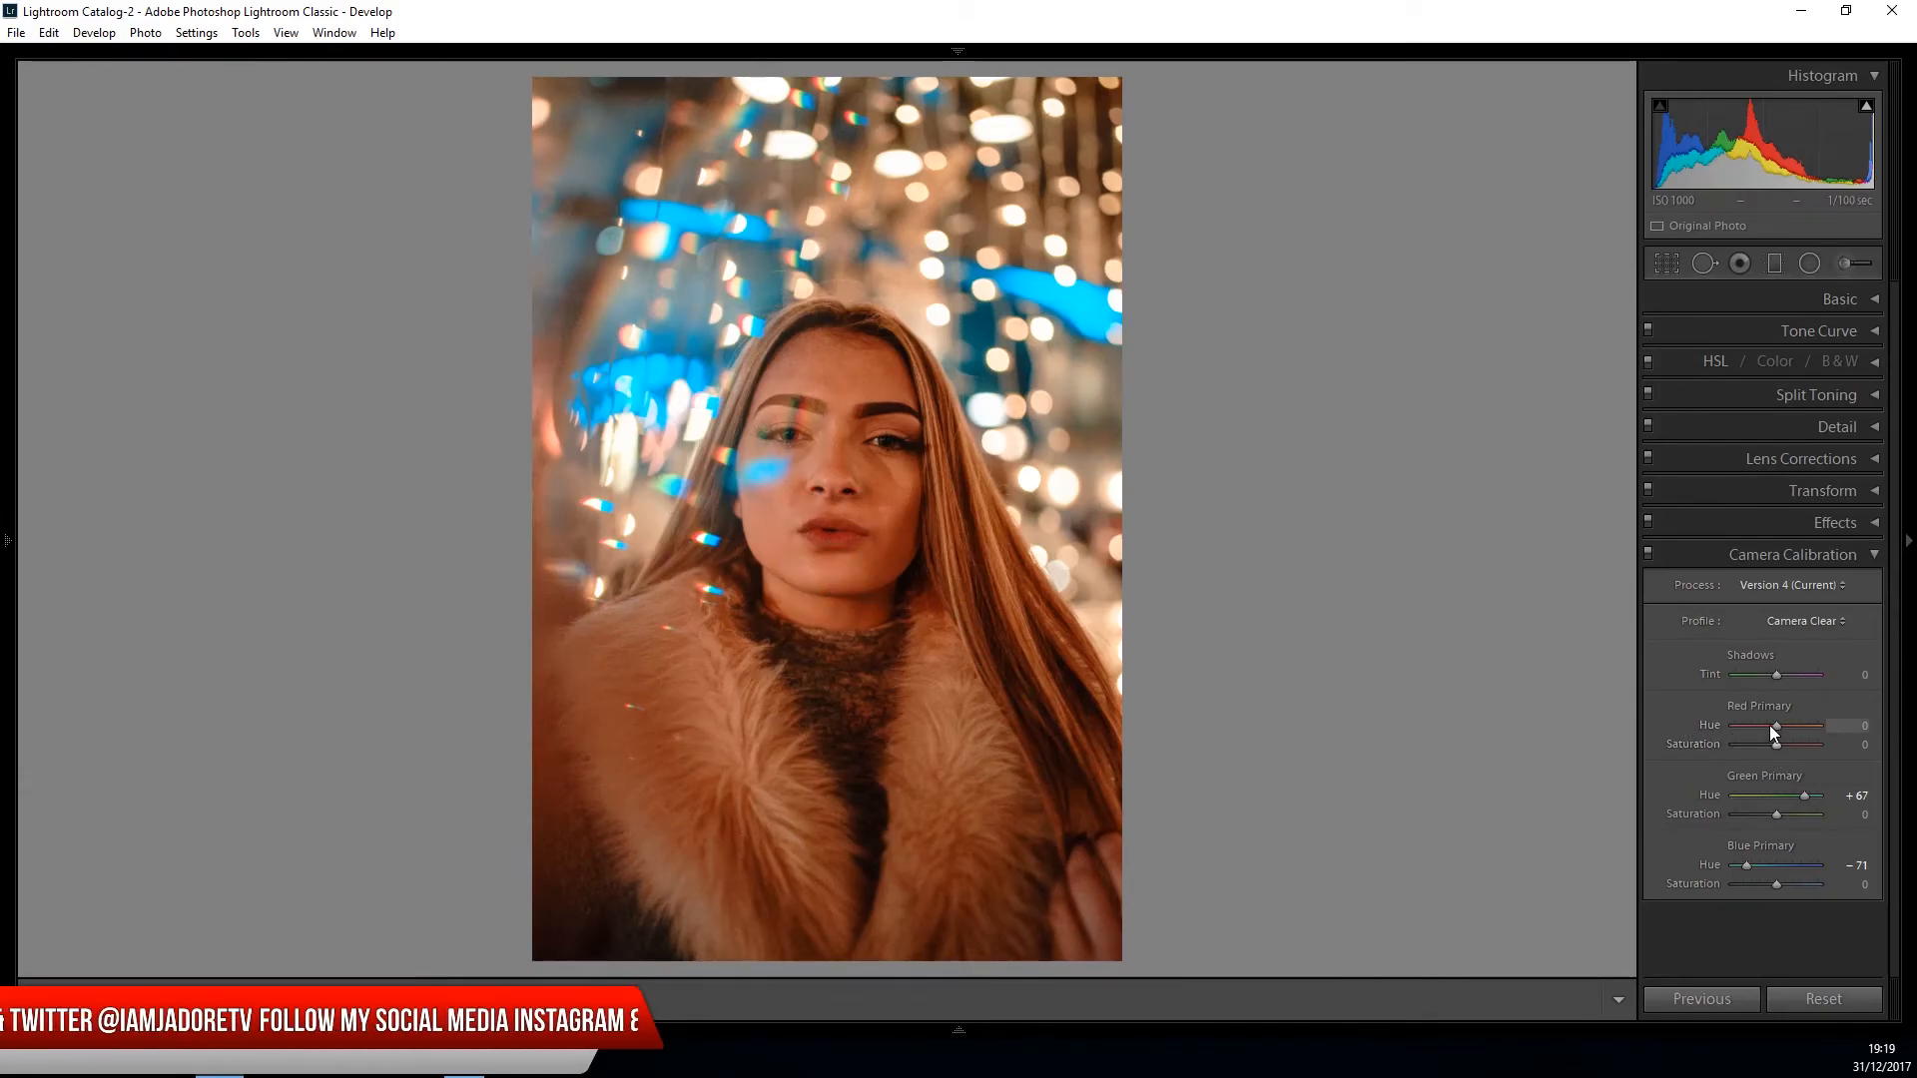
- Set the red primary calibration to hue +38 and saturation −36
{"action": "left_click_drag", "start_coordinate": [1781, 733], "coordinate": [1759, 747]}
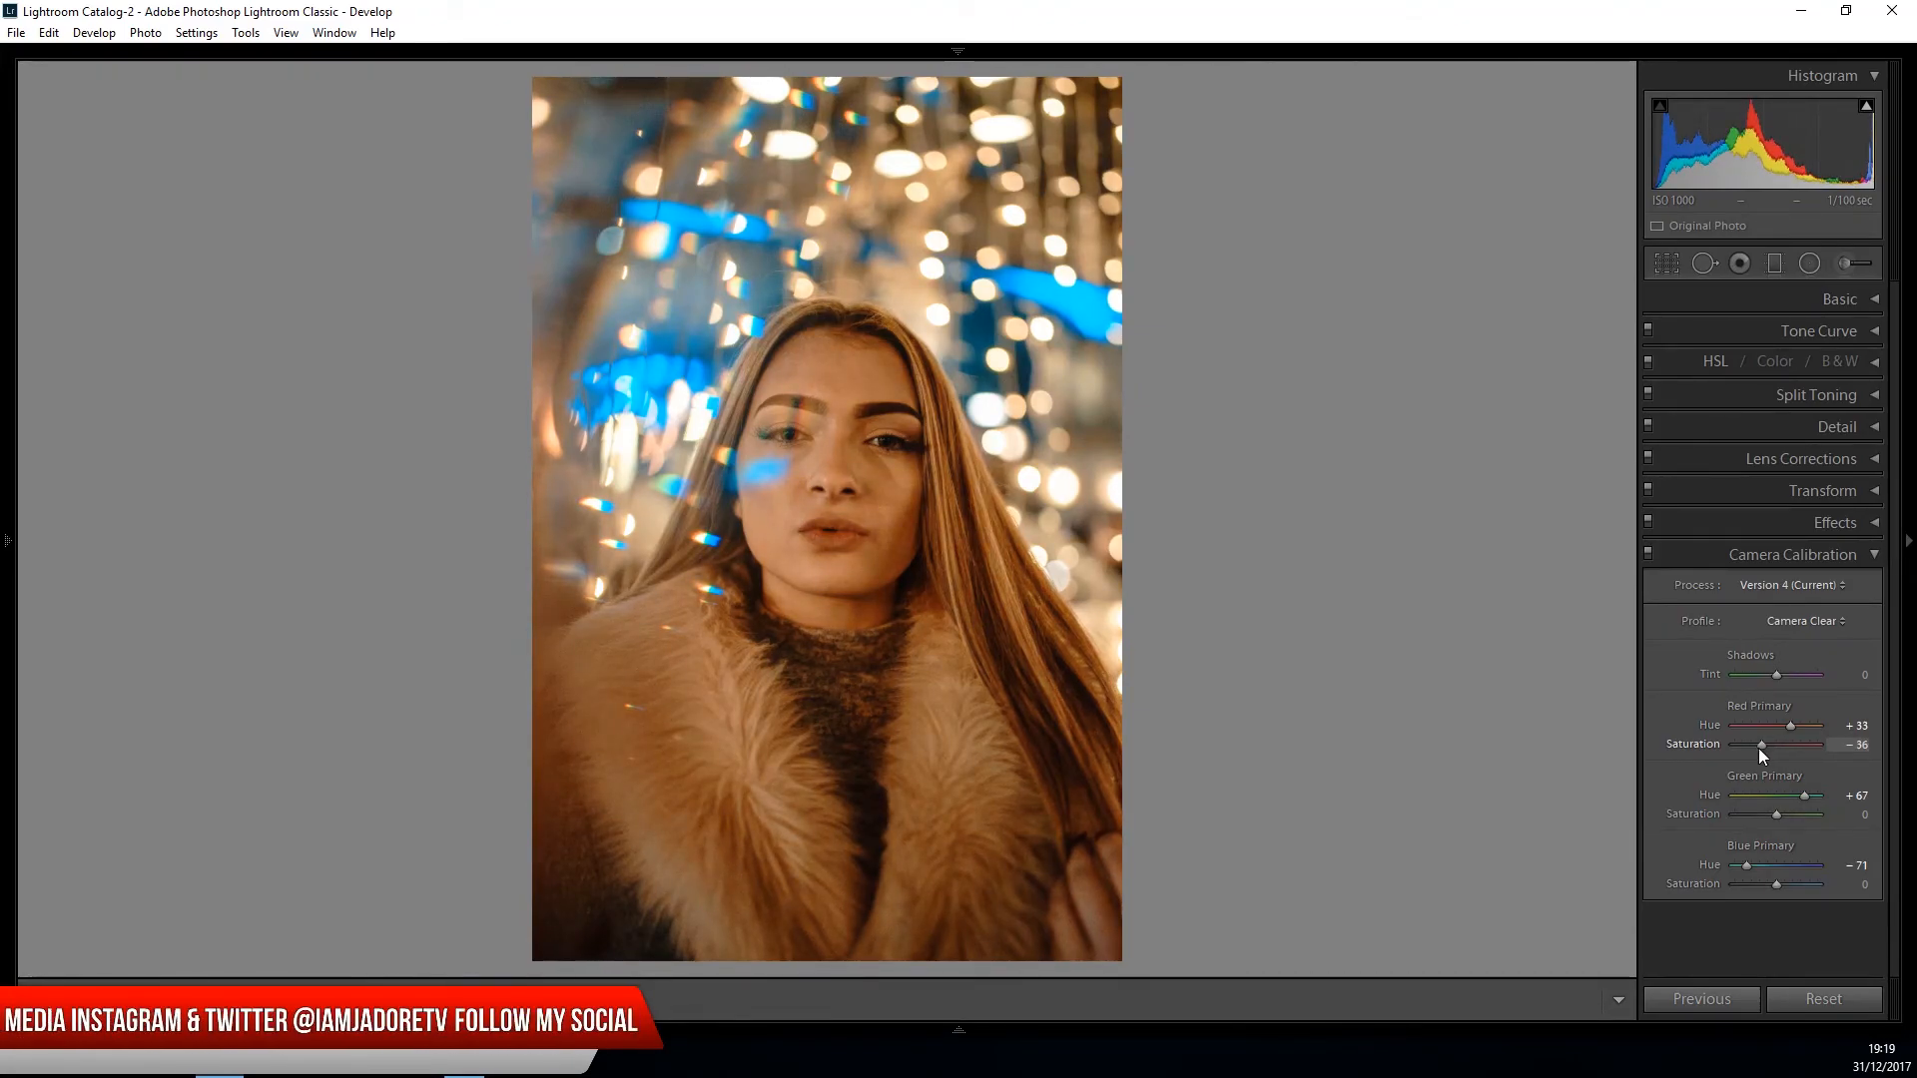
{"action": "left_click_drag", "start_coordinate": [1790, 727], "coordinate": [1793, 731]}
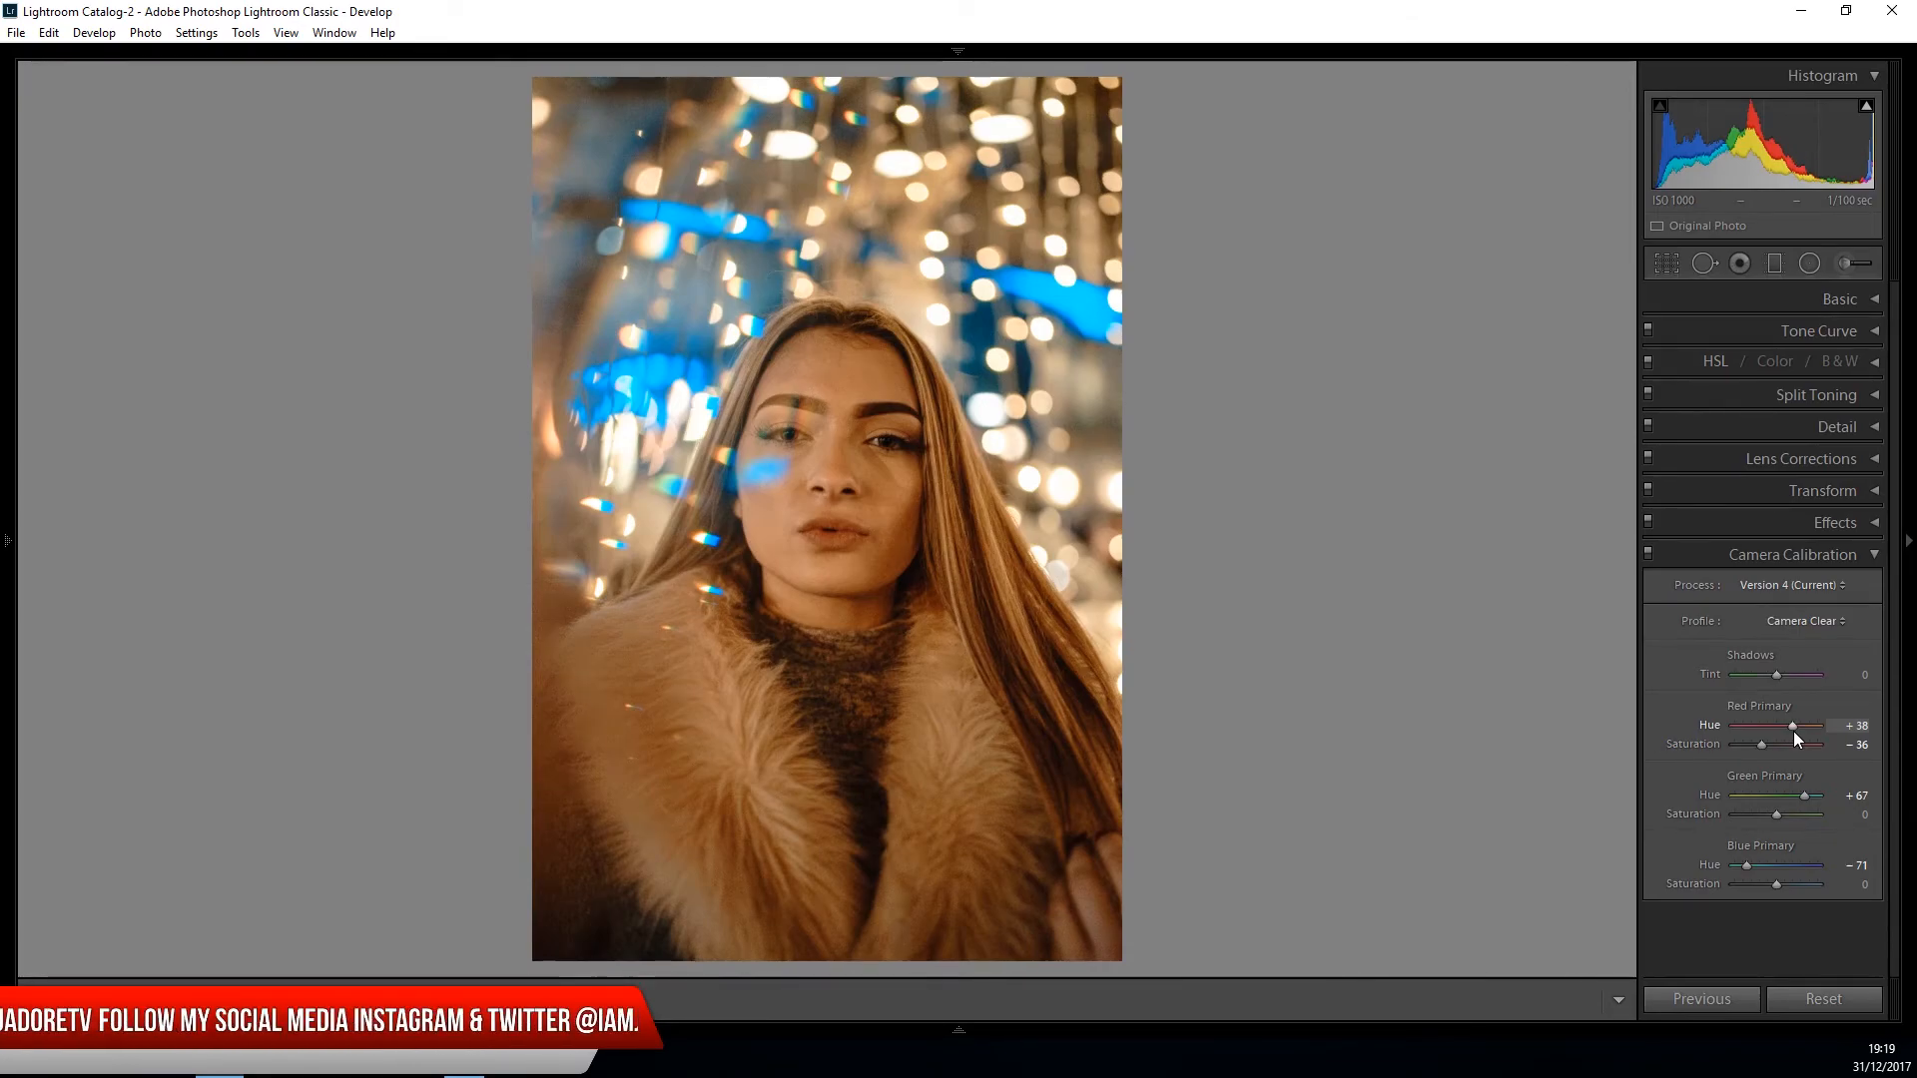
{"action": "left_click", "coordinate": [1871, 554]}
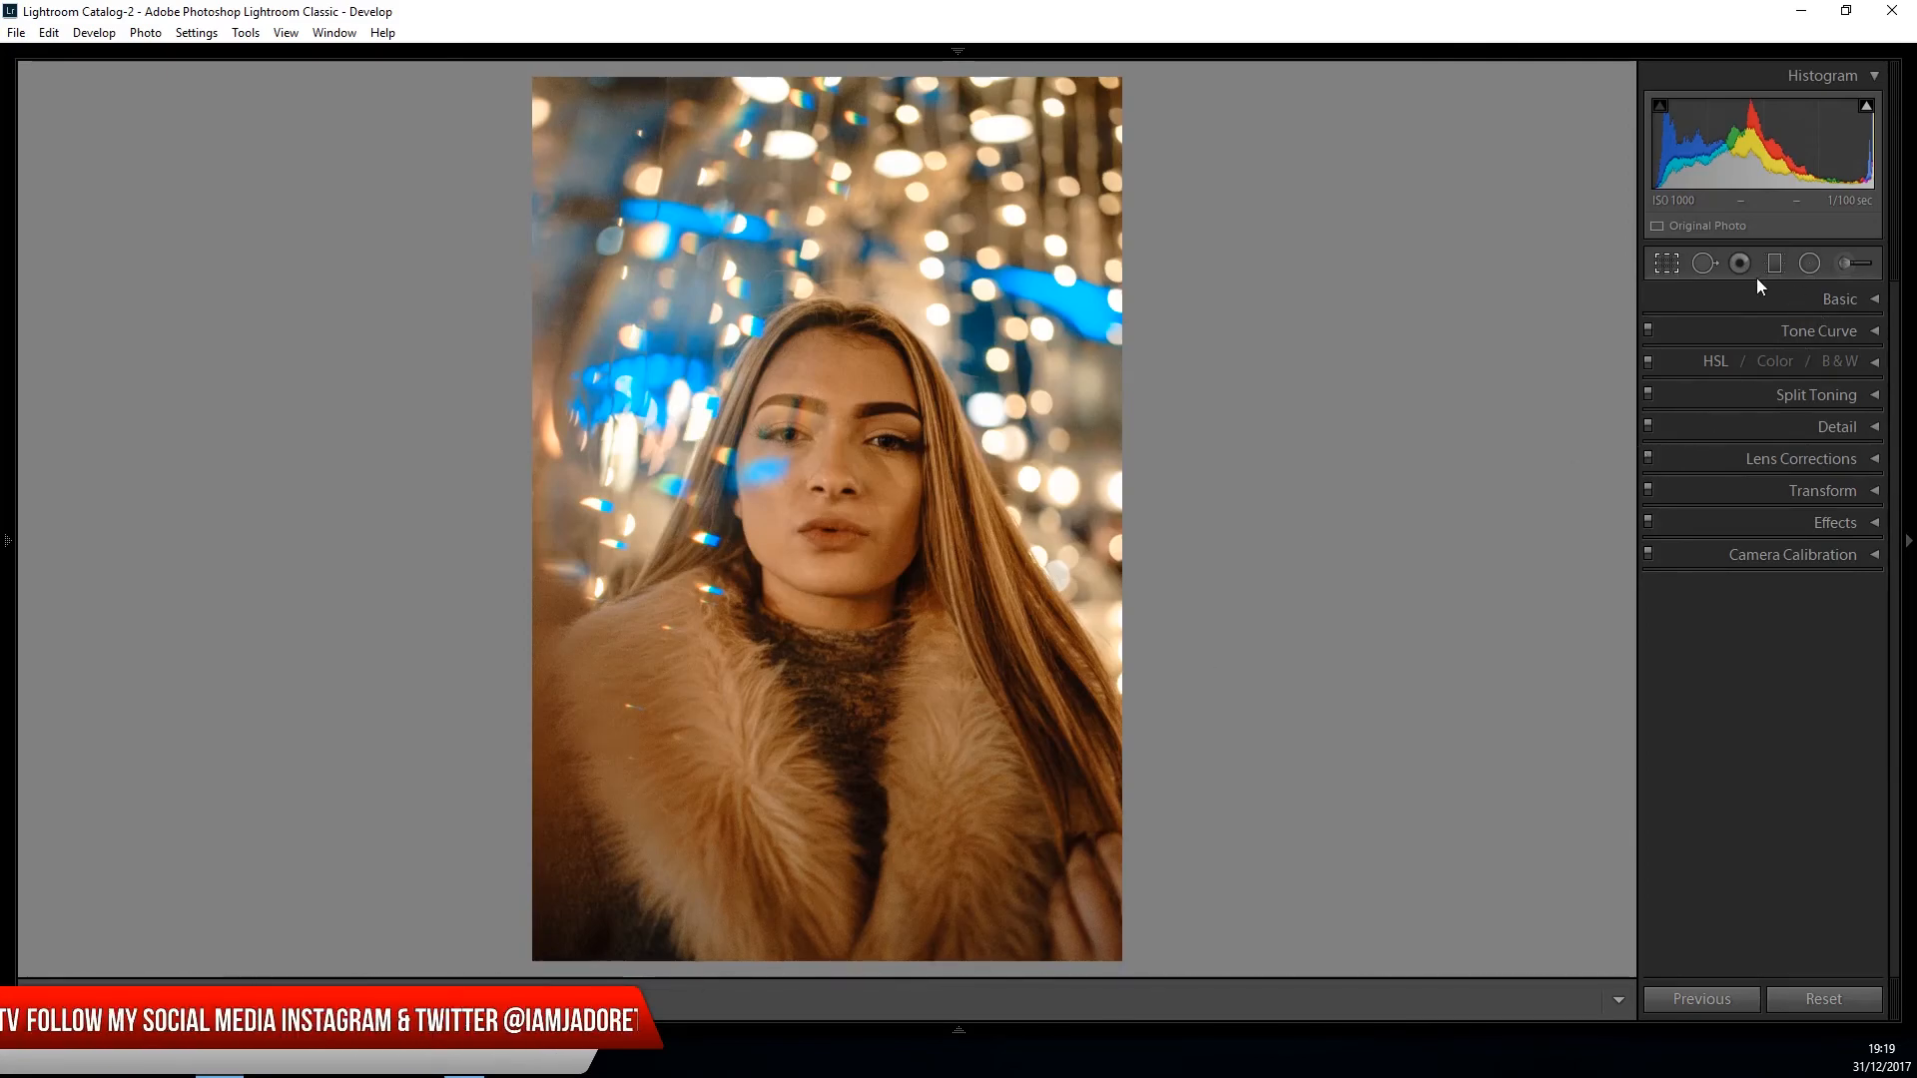
- Straighten the portrait by rotating the crop to an angle of −2.90, keeping the original aspect ratio
{"action": "left_click", "coordinate": [1665, 264]}
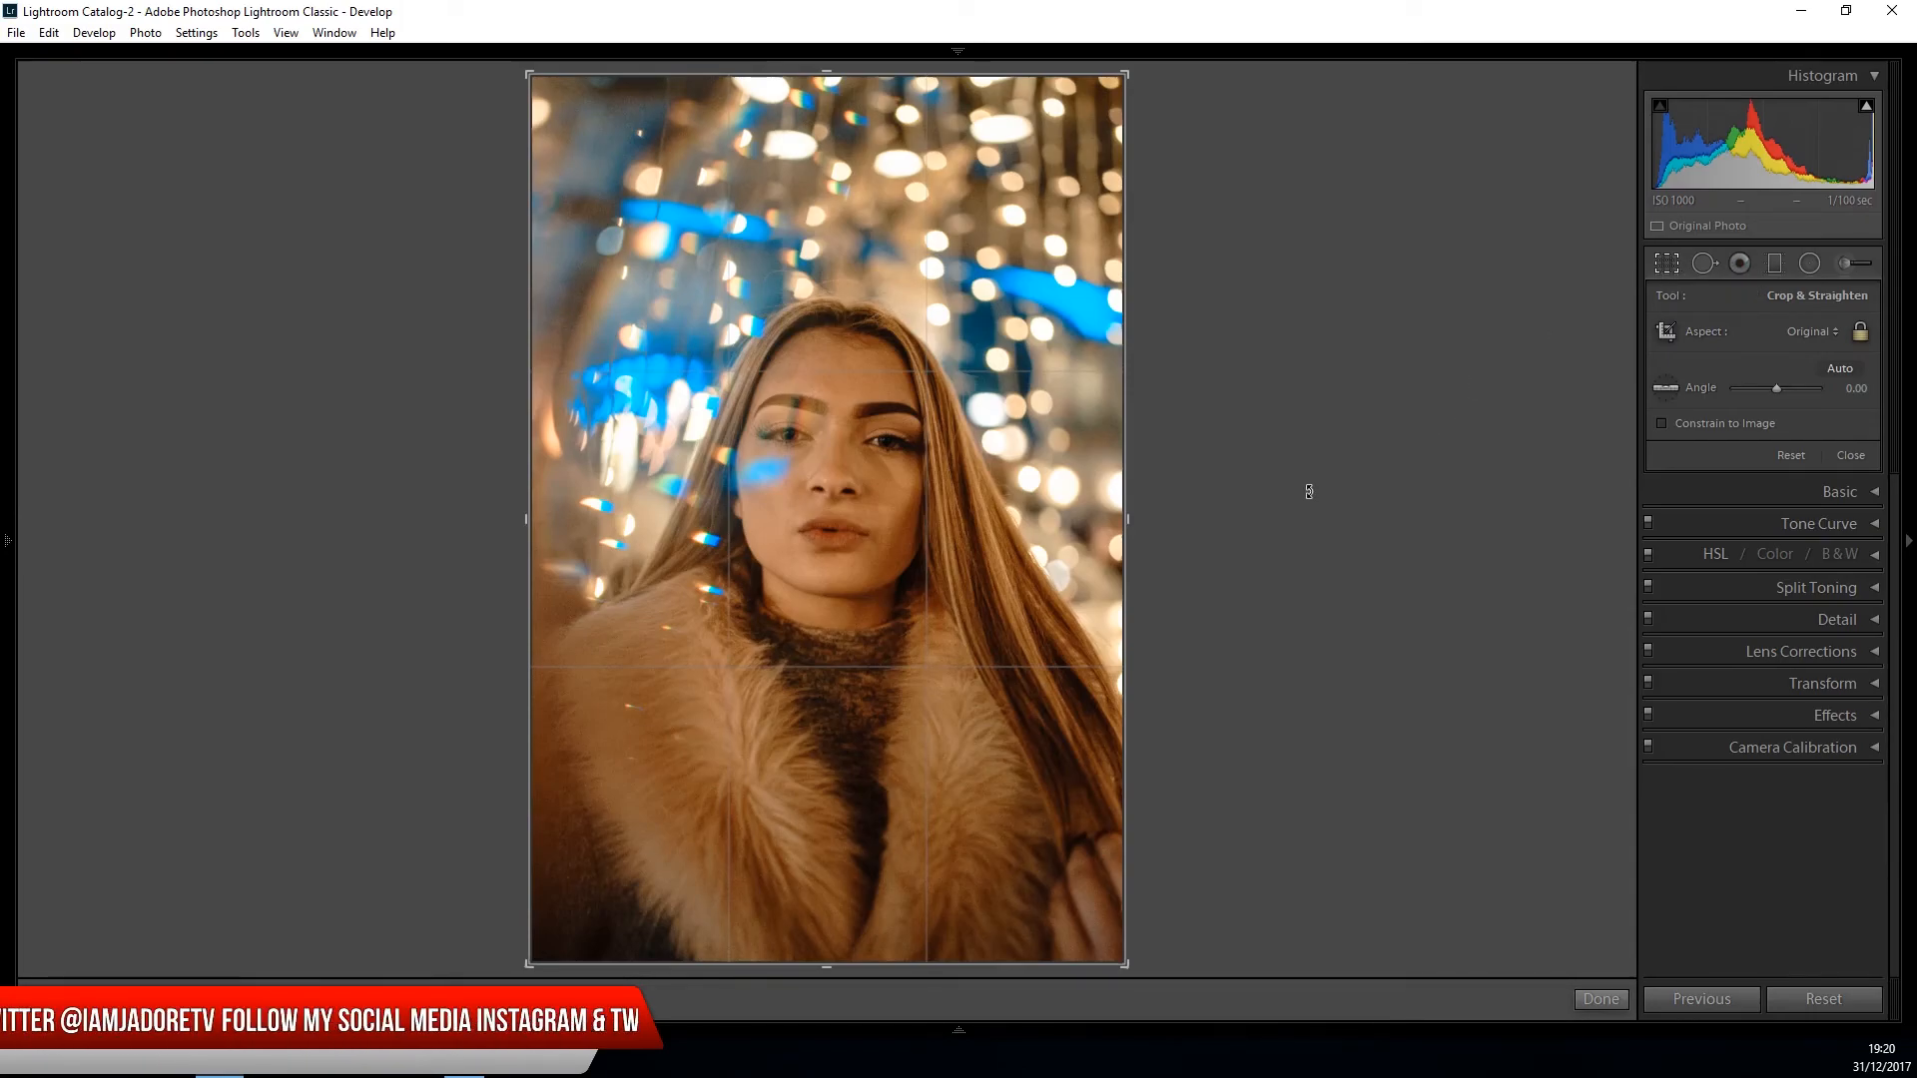
{"action": "left_click", "coordinate": [1189, 380]}
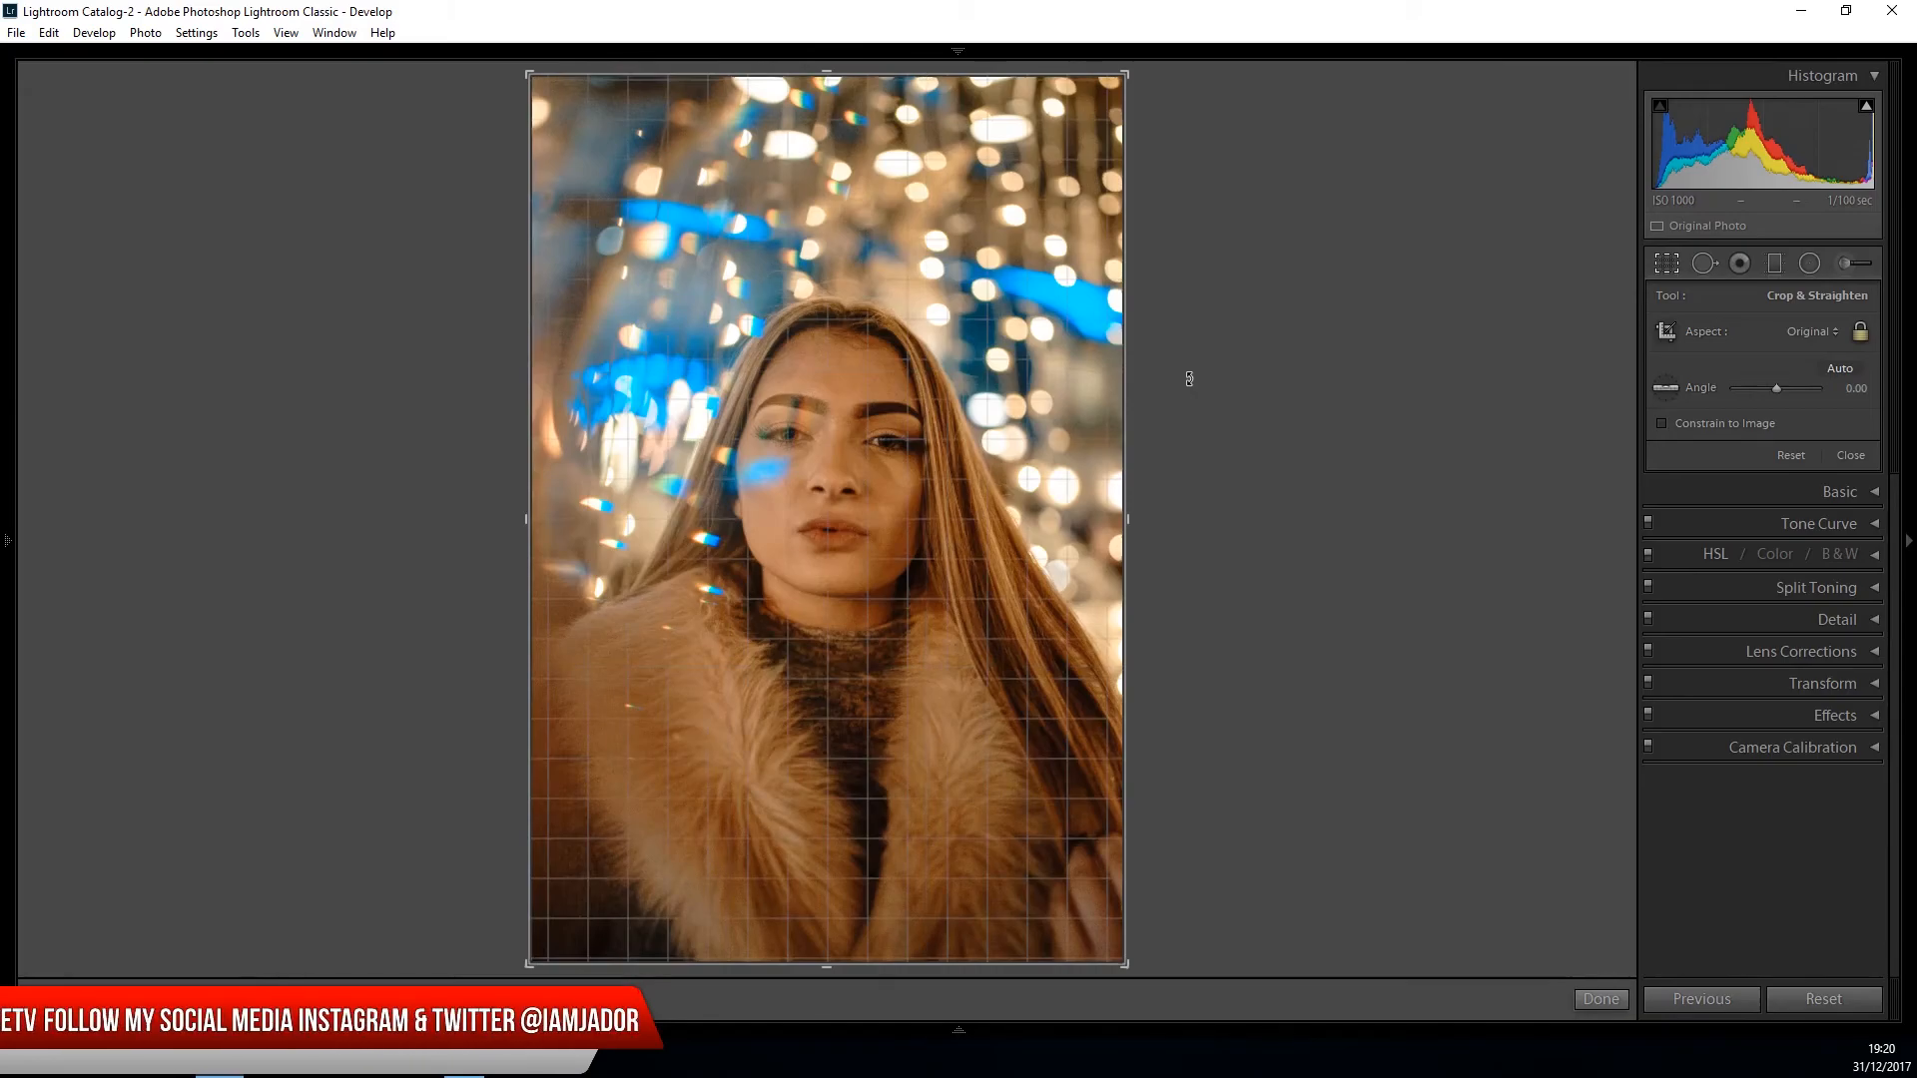
{"action": "left_click_drag", "start_coordinate": [1189, 379], "coordinate": [1188, 366]}
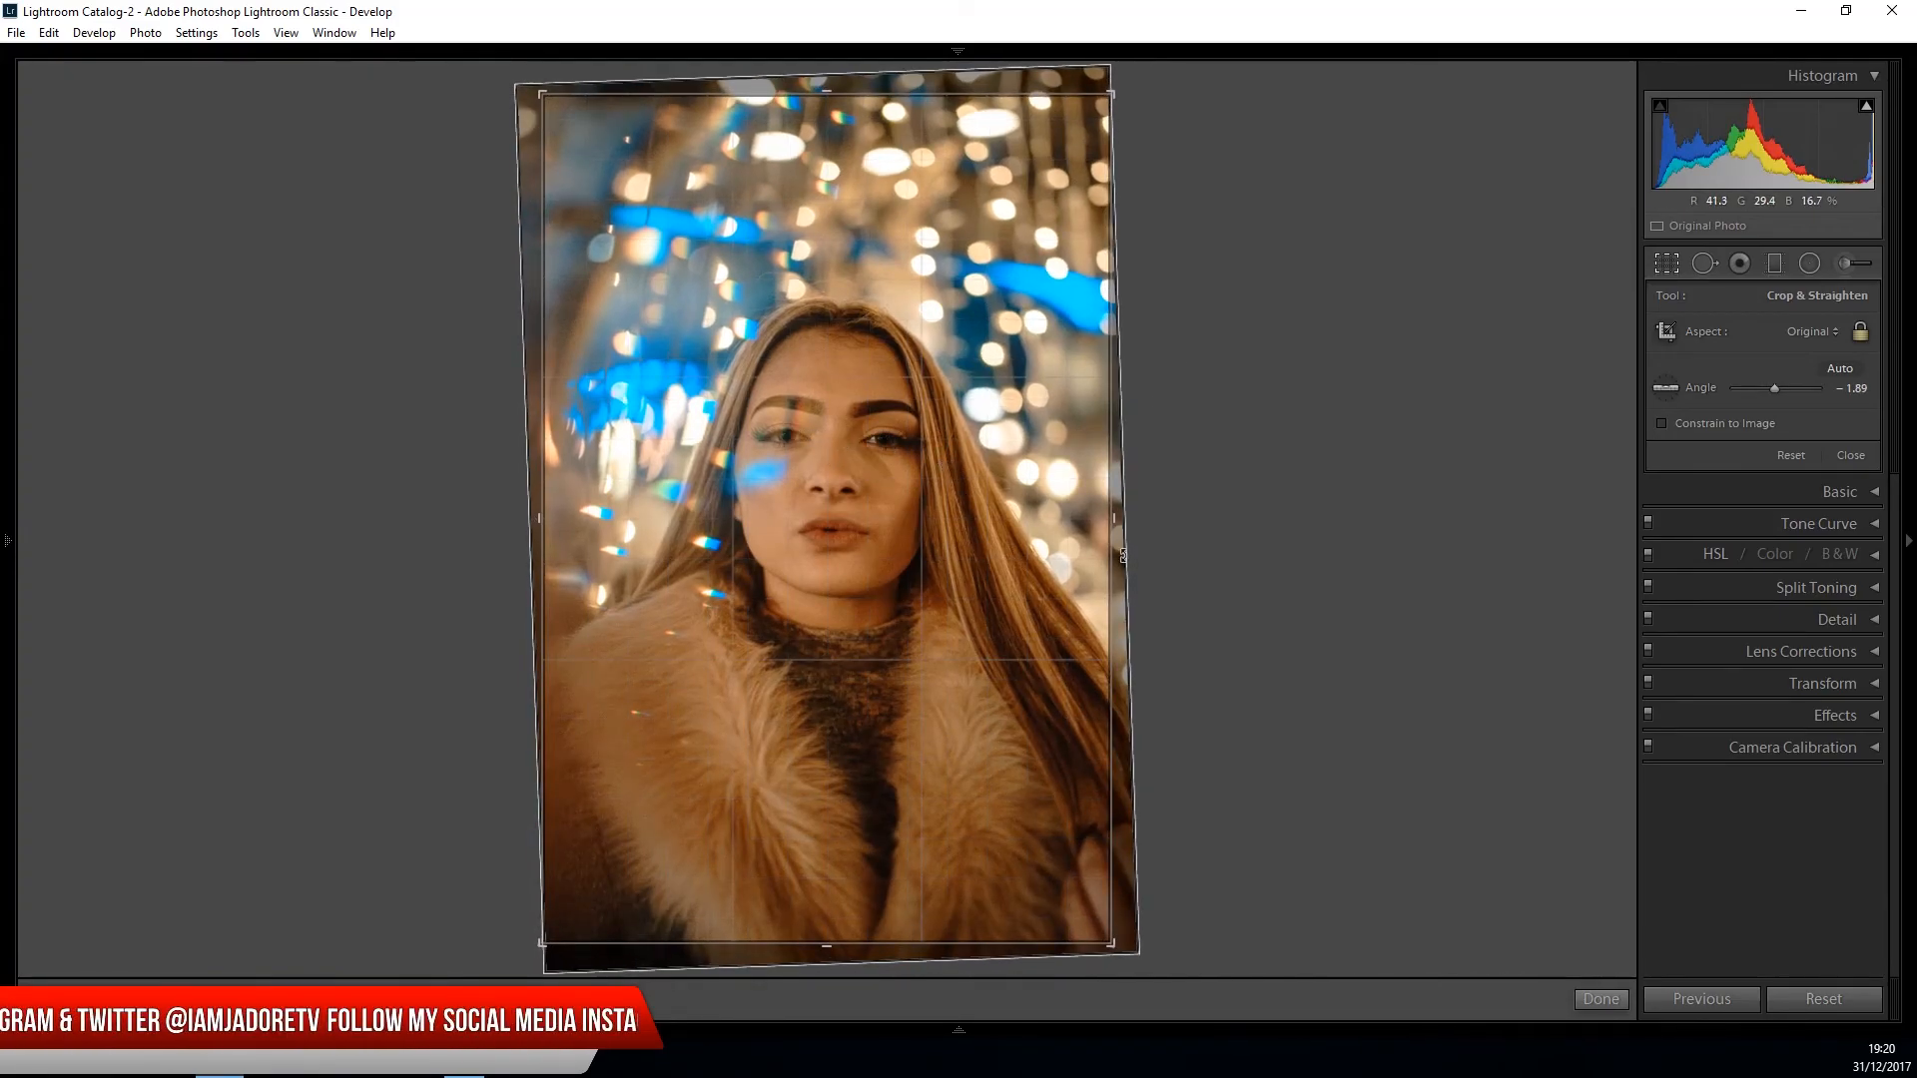
{"action": "left_click", "coordinate": [1588, 996]}
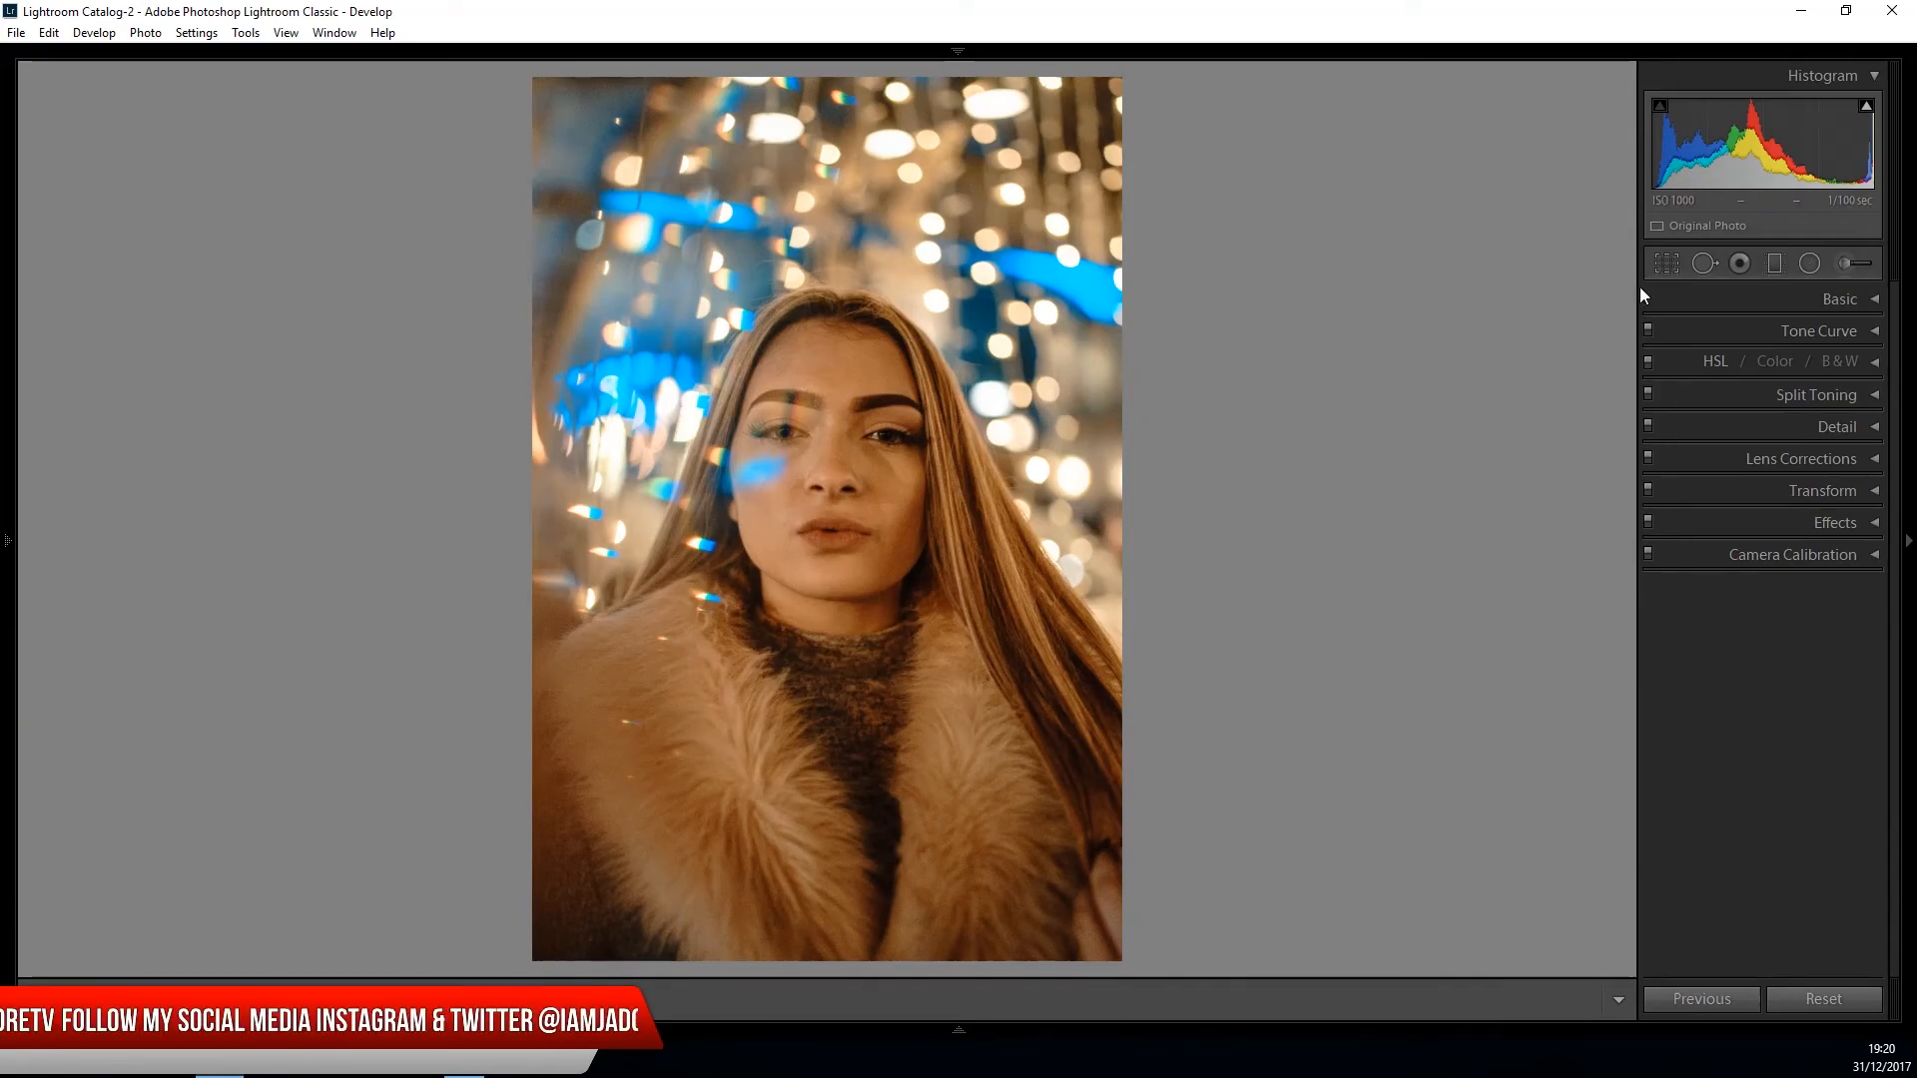
{"action": "left_click", "coordinate": [1666, 263]}
{"action": "left_click_drag", "start_coordinate": [1190, 459], "coordinate": [1190, 458]}
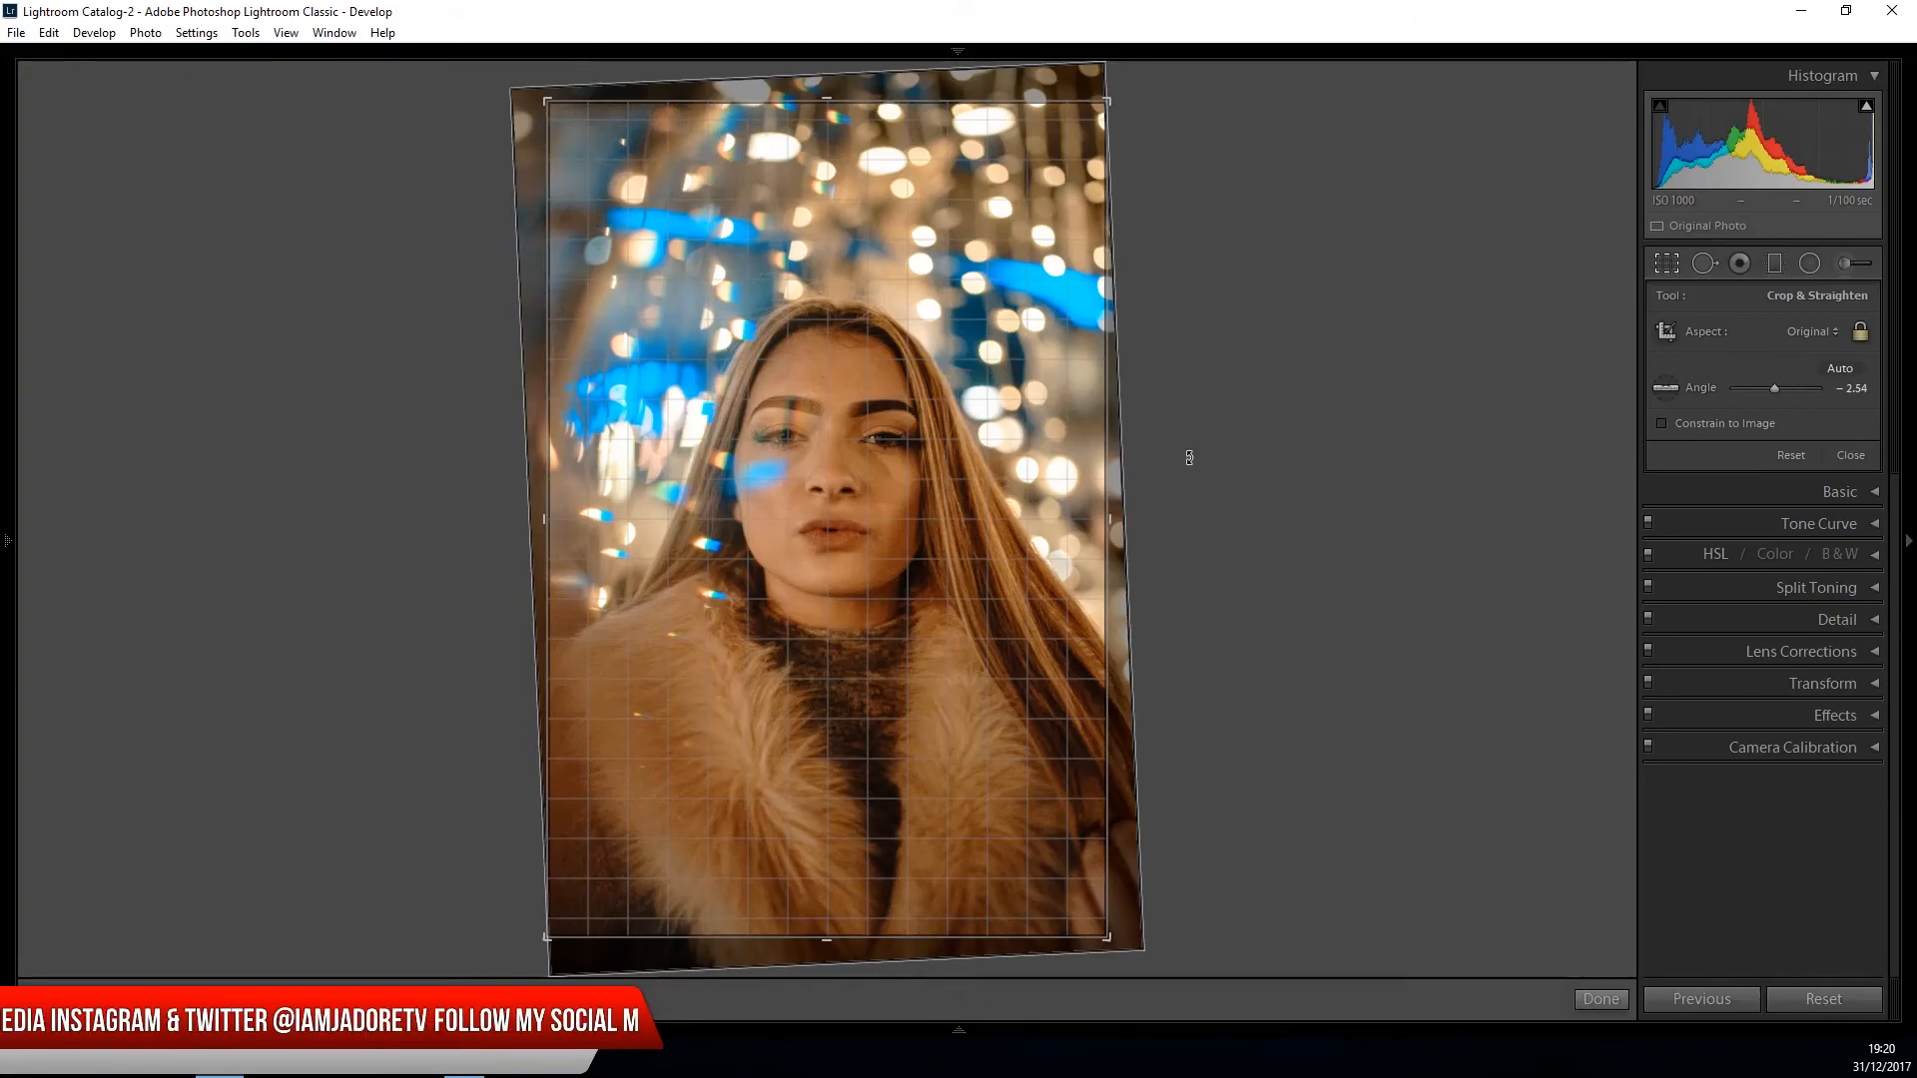
{"action": "left_click_drag", "start_coordinate": [1189, 458], "coordinate": [1190, 456]}
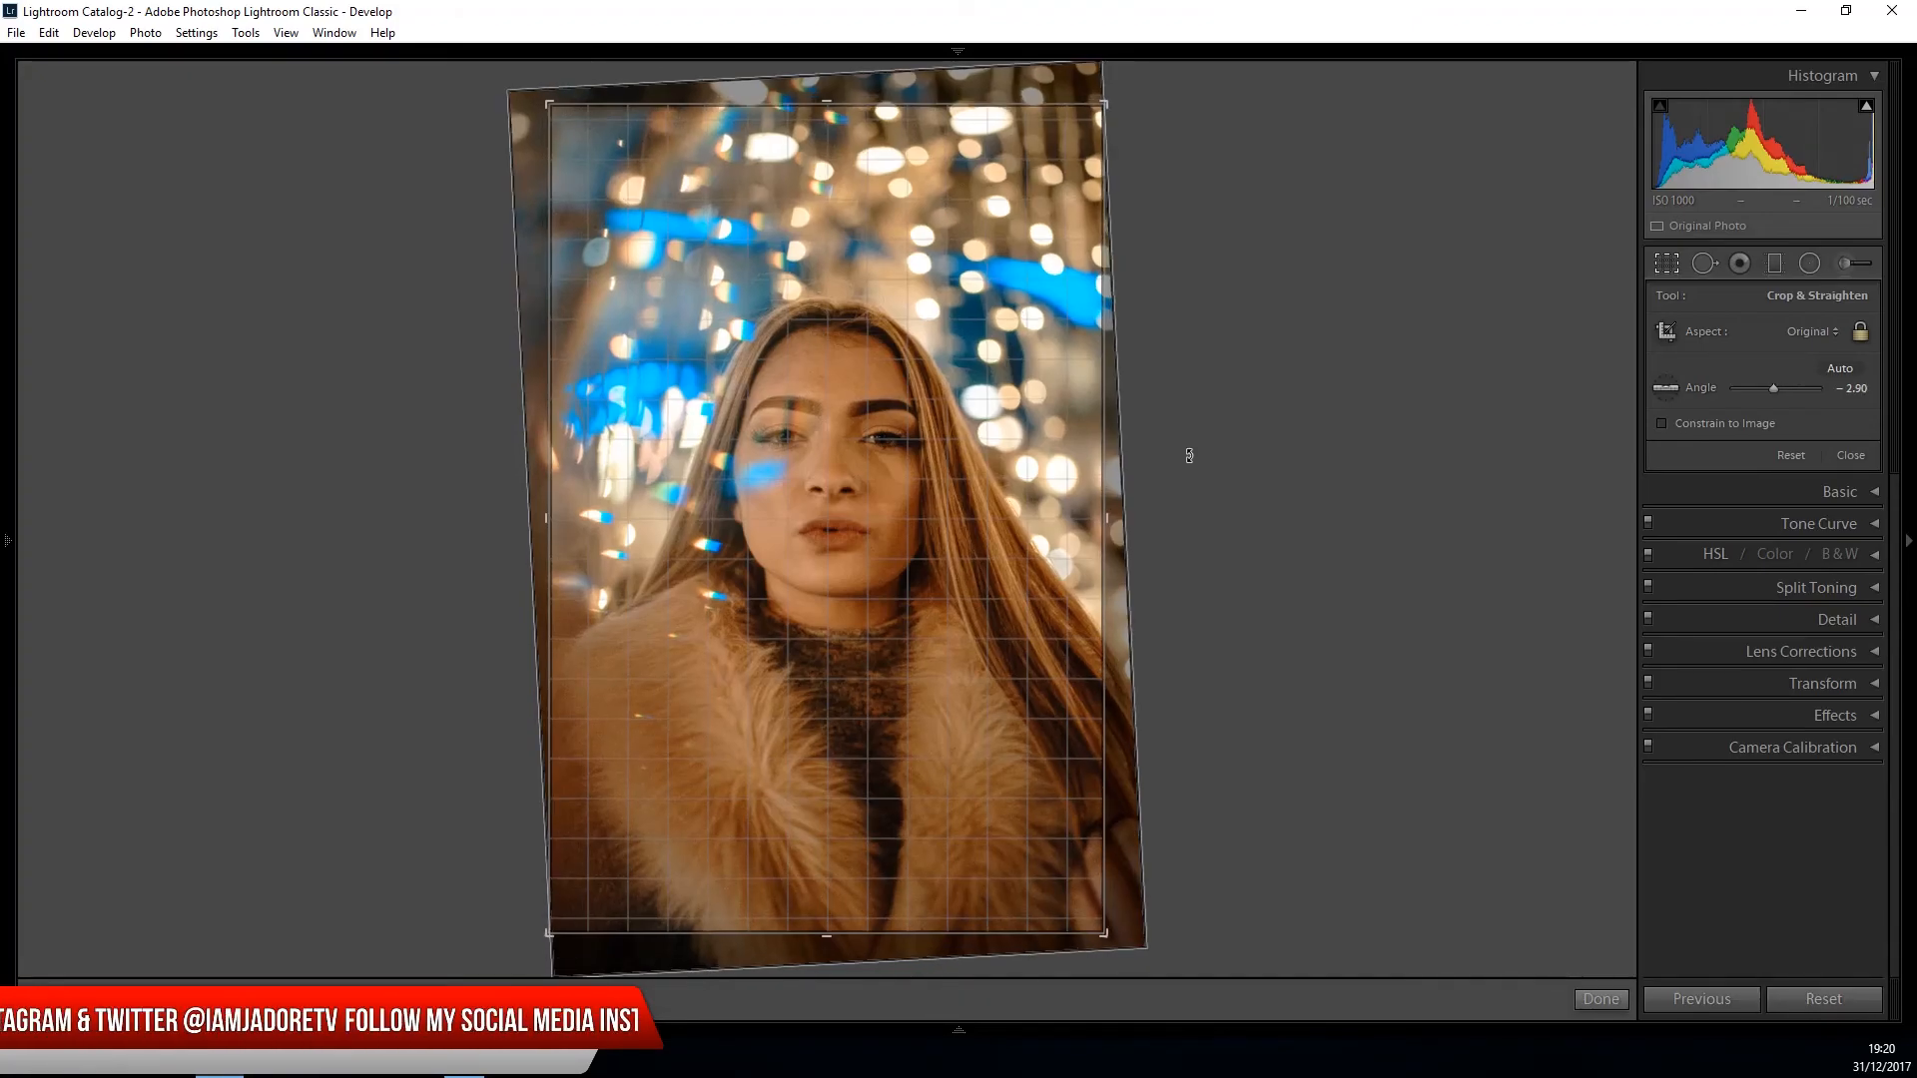
{"action": "left_click", "coordinate": [1582, 997]}
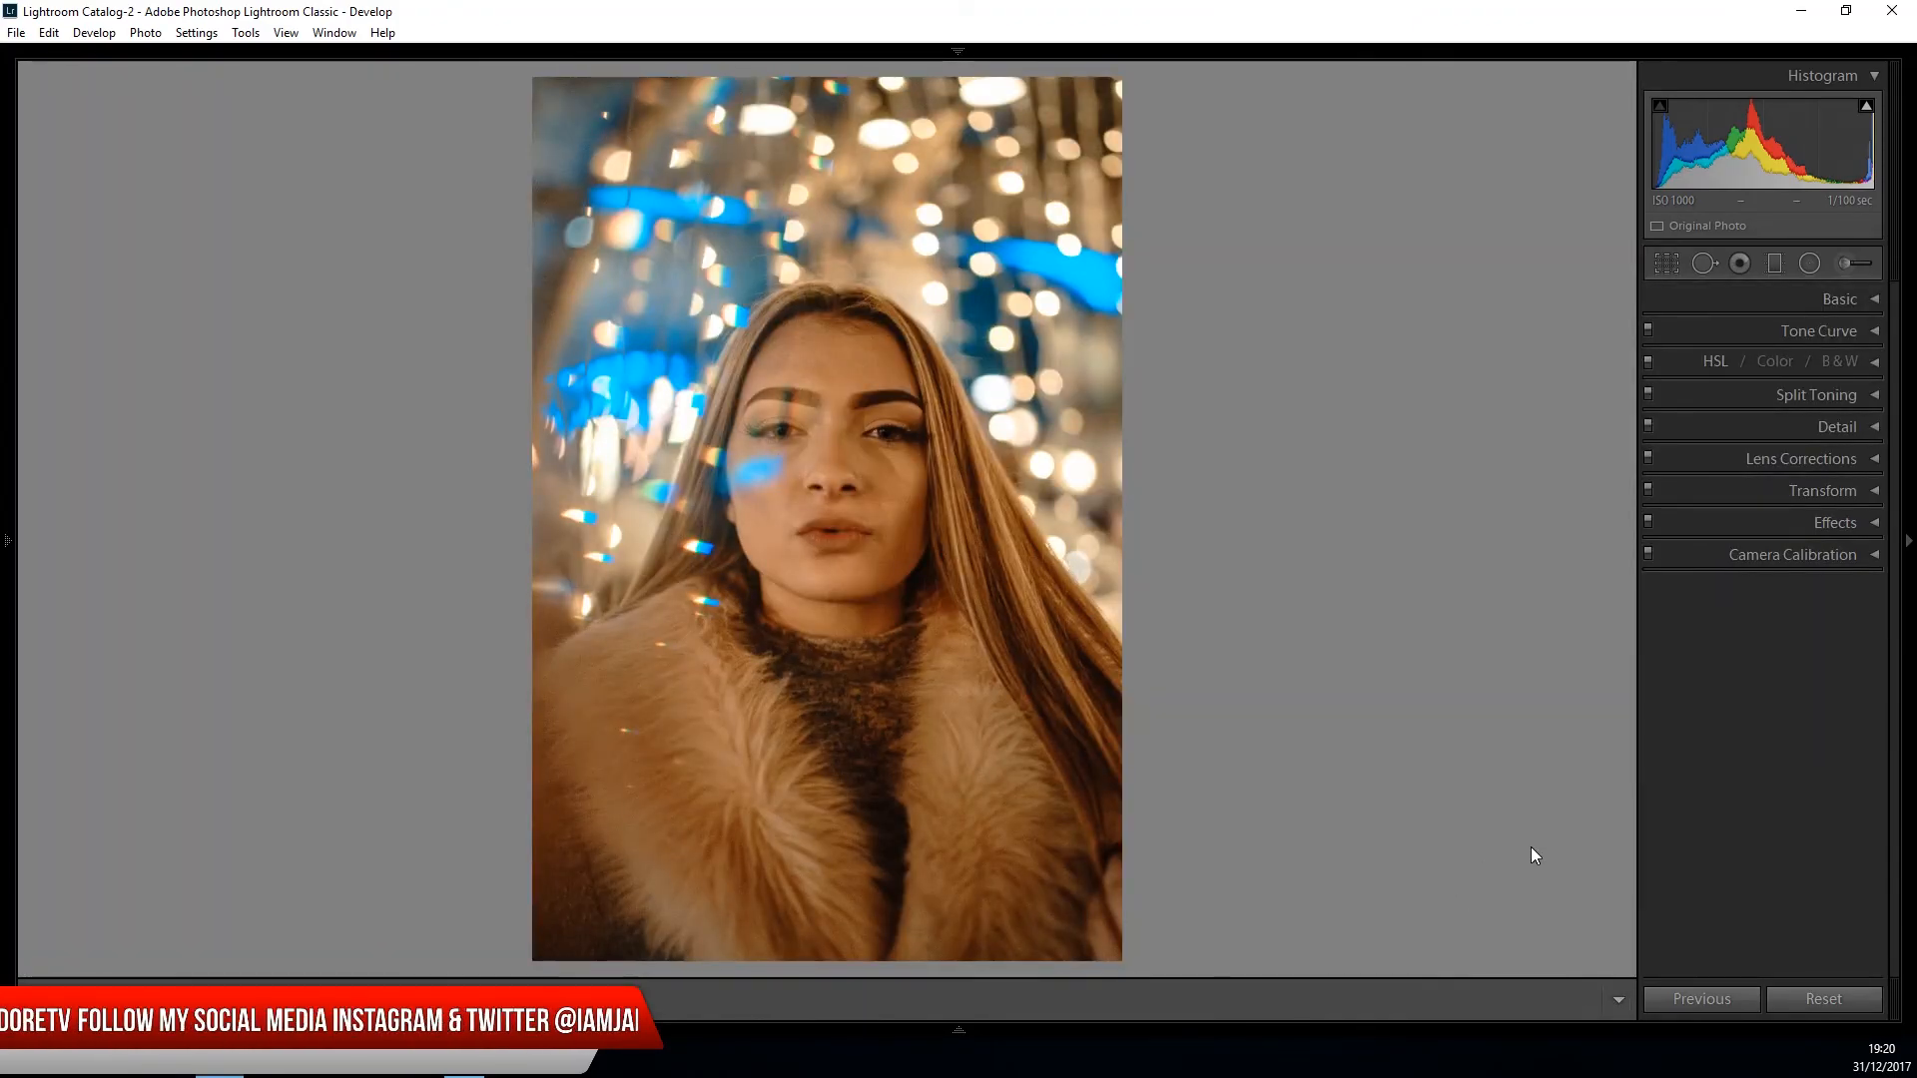
- Cool the photo's white balance by setting the temperature to 2714
{"action": "left_click", "coordinate": [1877, 300]}
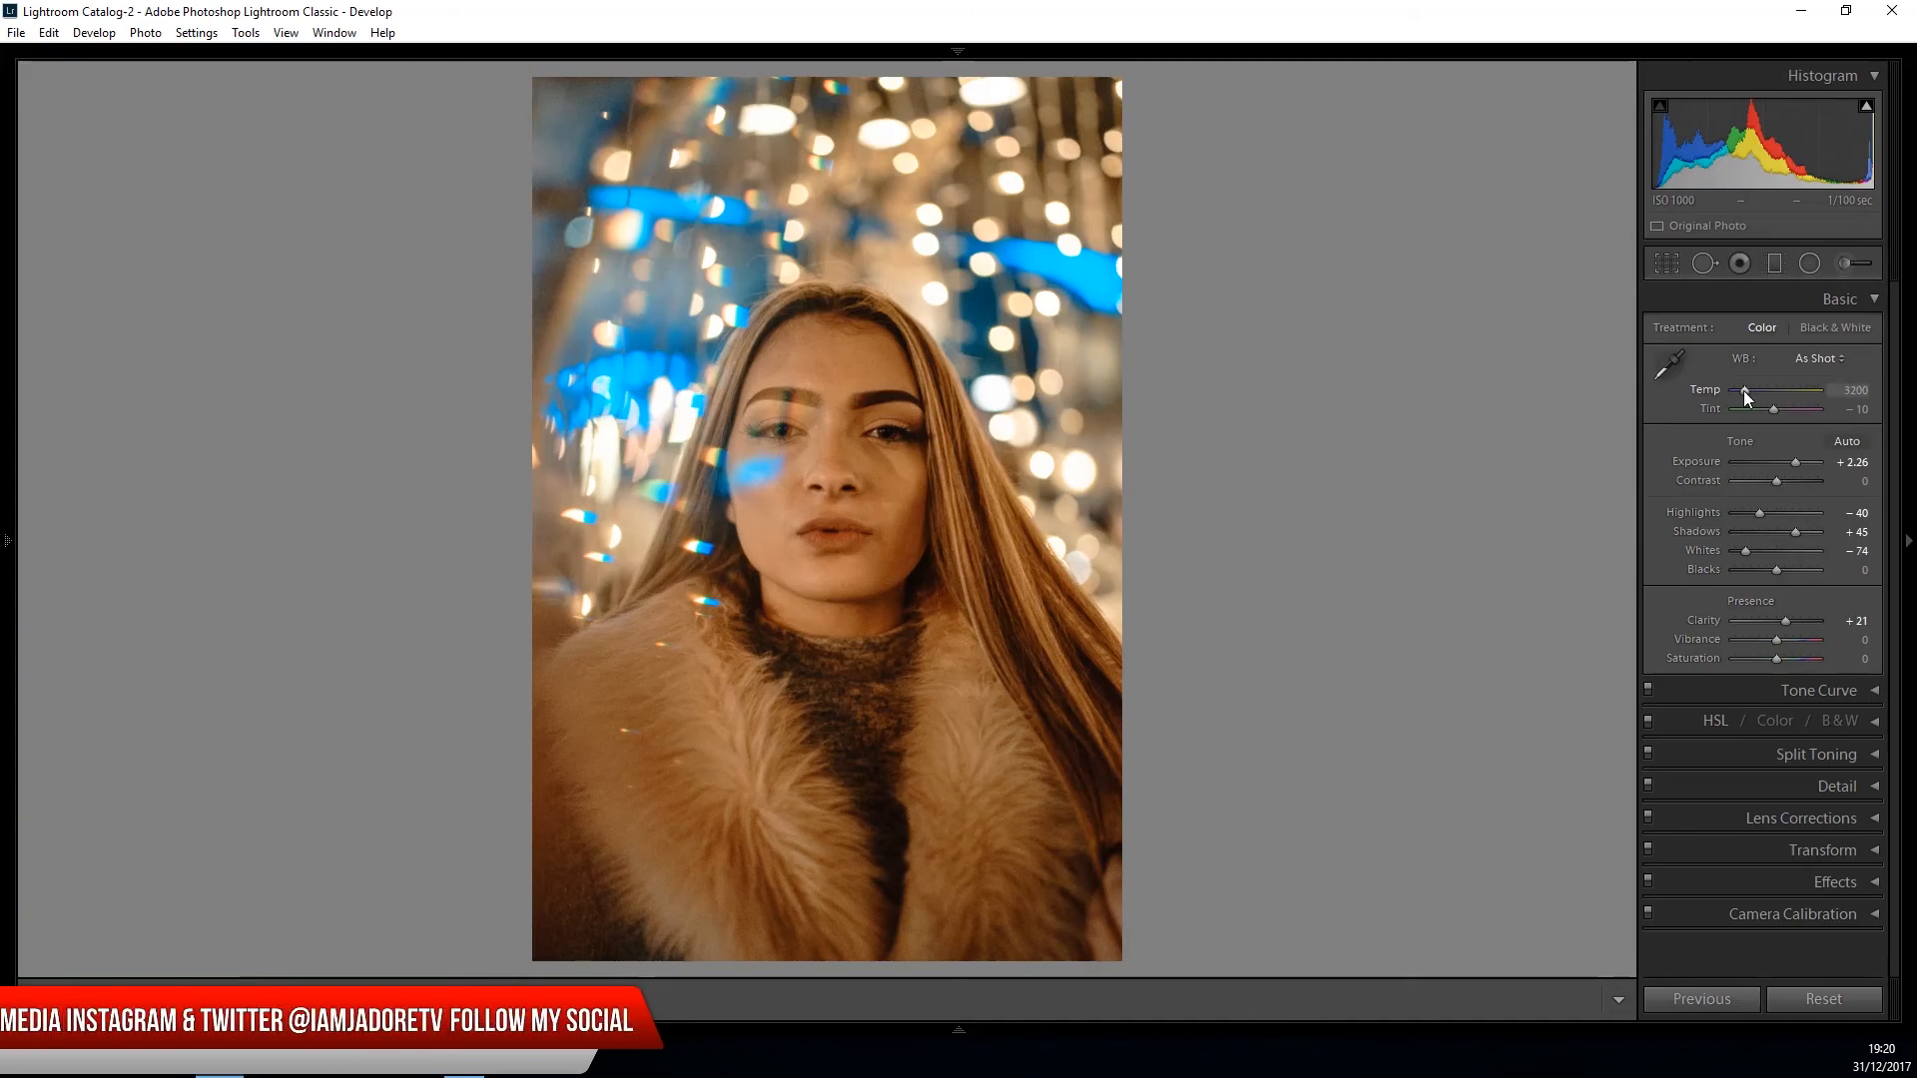
{"action": "left_click_drag", "start_coordinate": [1743, 392], "coordinate": [1742, 392]}
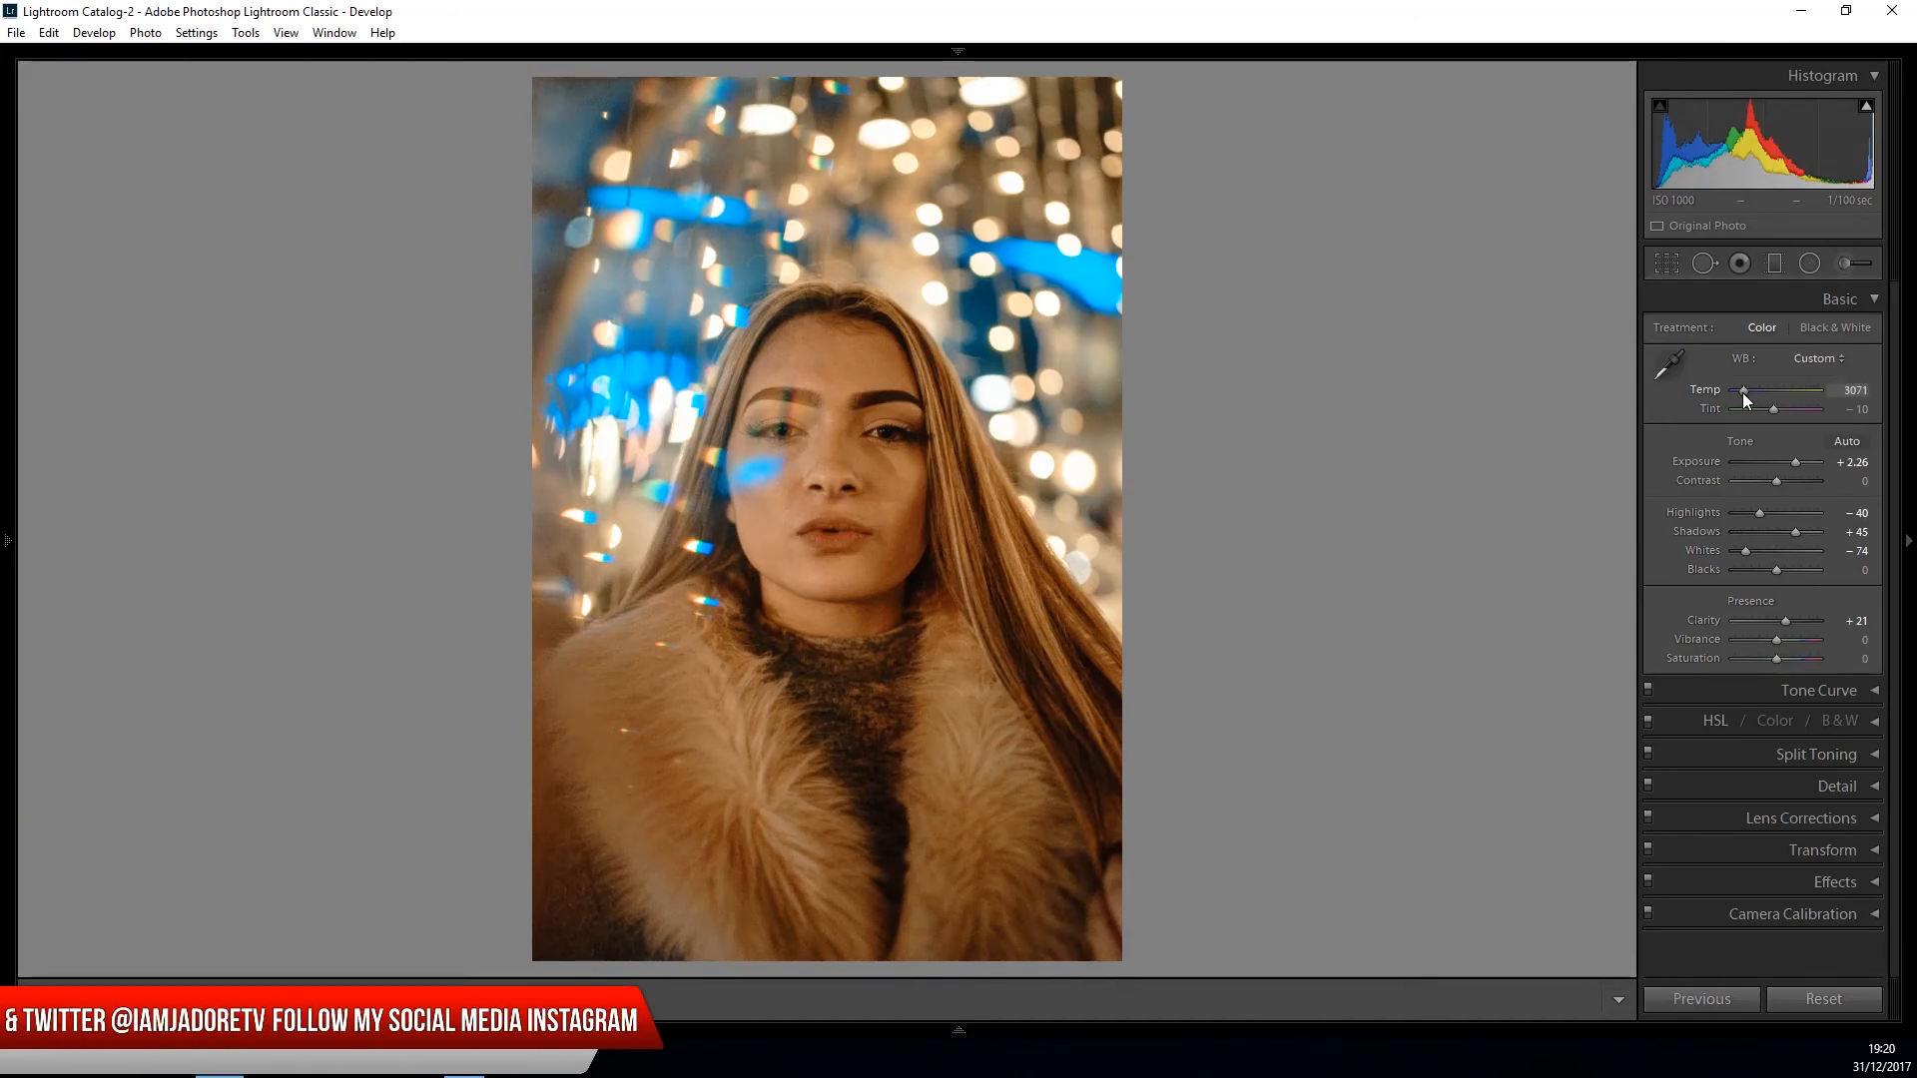
{"action": "left_click_drag", "start_coordinate": [1741, 391], "coordinate": [1739, 392]}
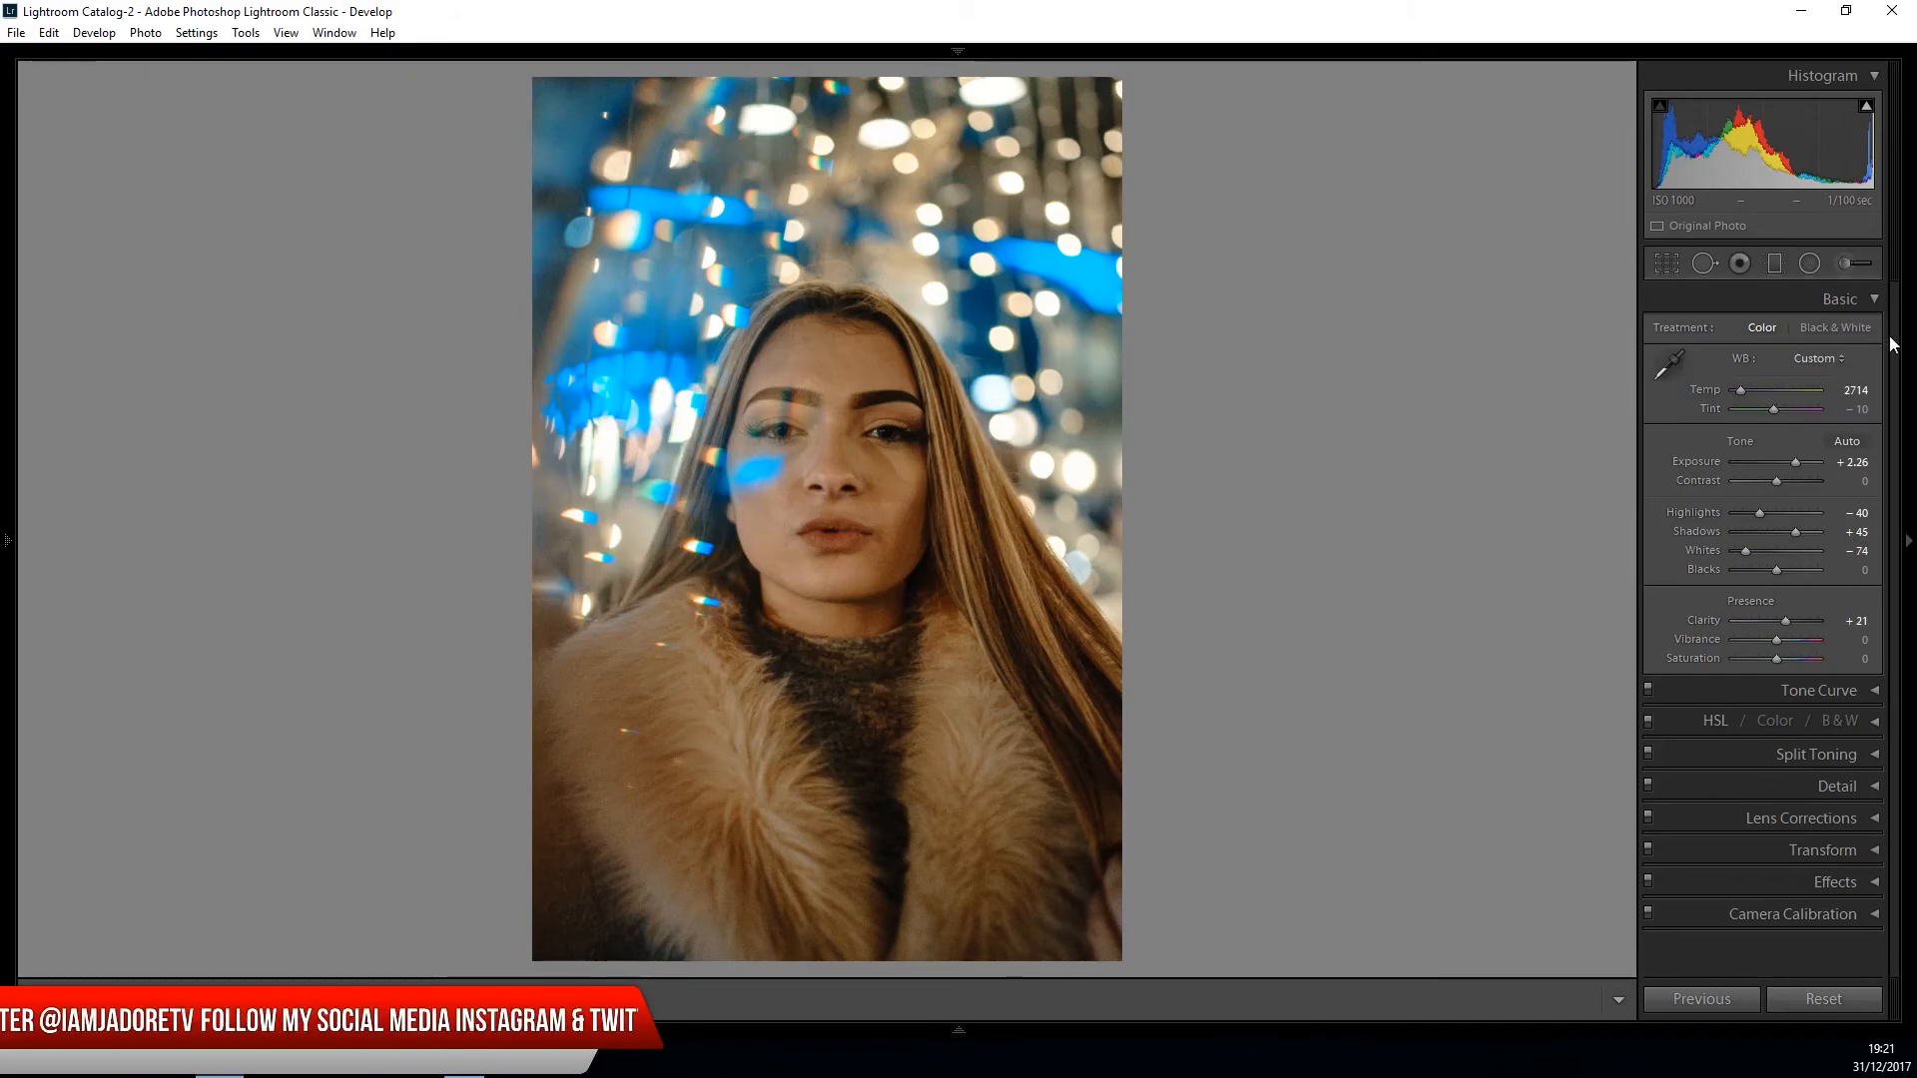
{"action": "left_click", "coordinate": [1874, 300]}
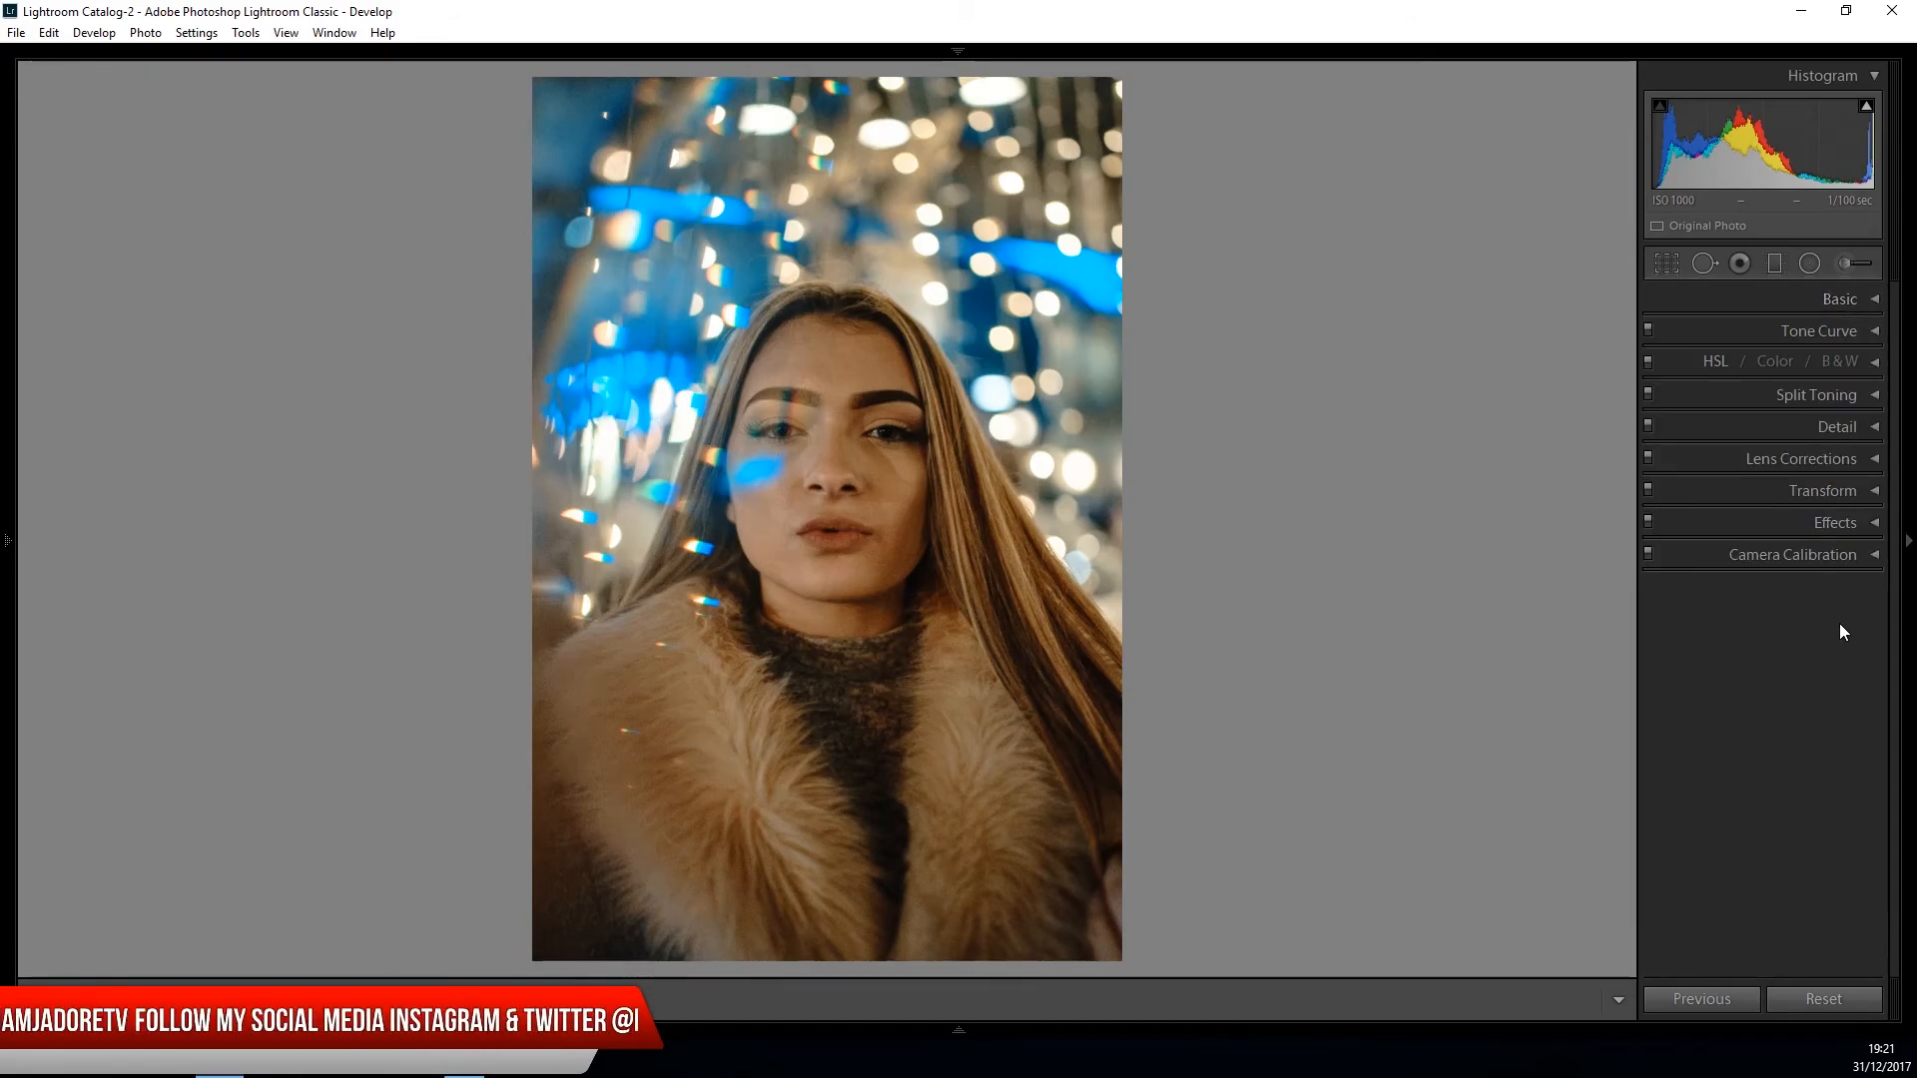
- Reset the red primary saturation in the camera calibration to 0
{"action": "left_click", "coordinate": [1867, 555]}
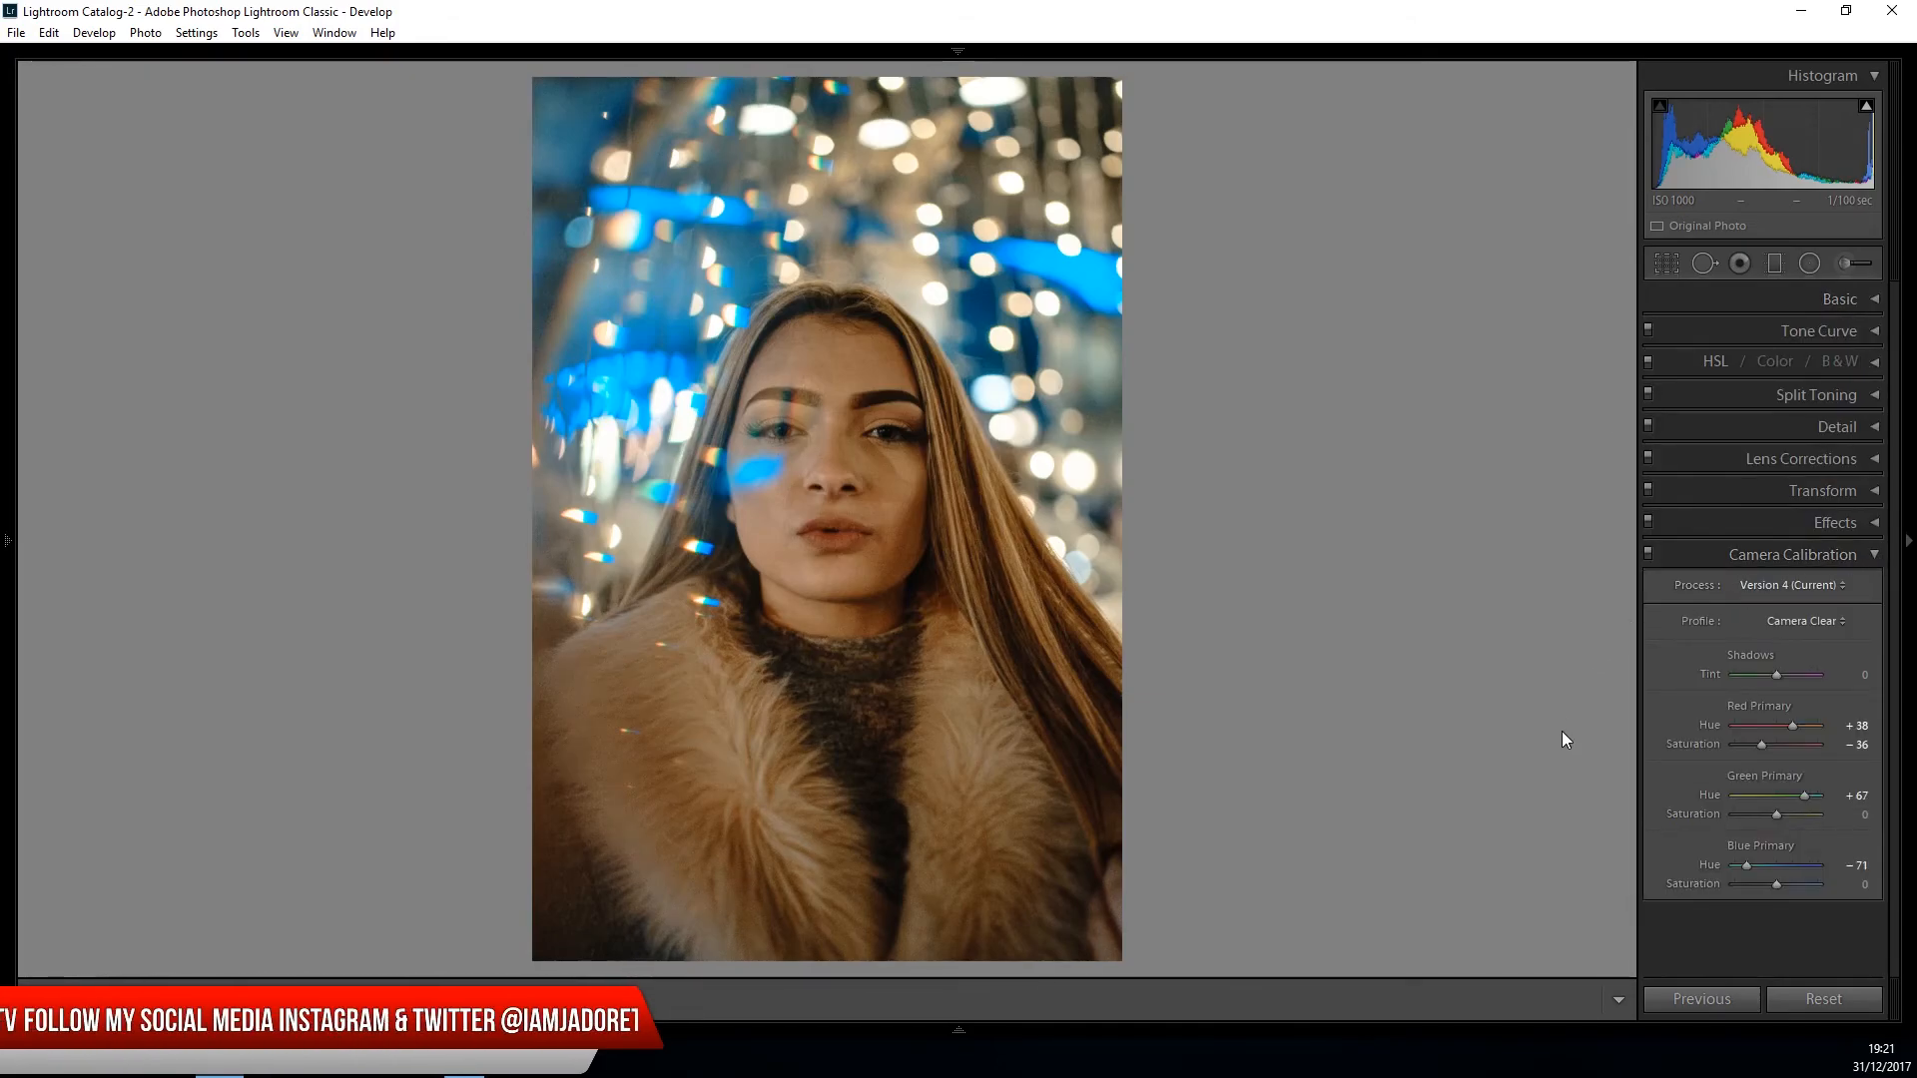
{"action": "left_click_drag", "start_coordinate": [1763, 745], "coordinate": [1778, 751]}
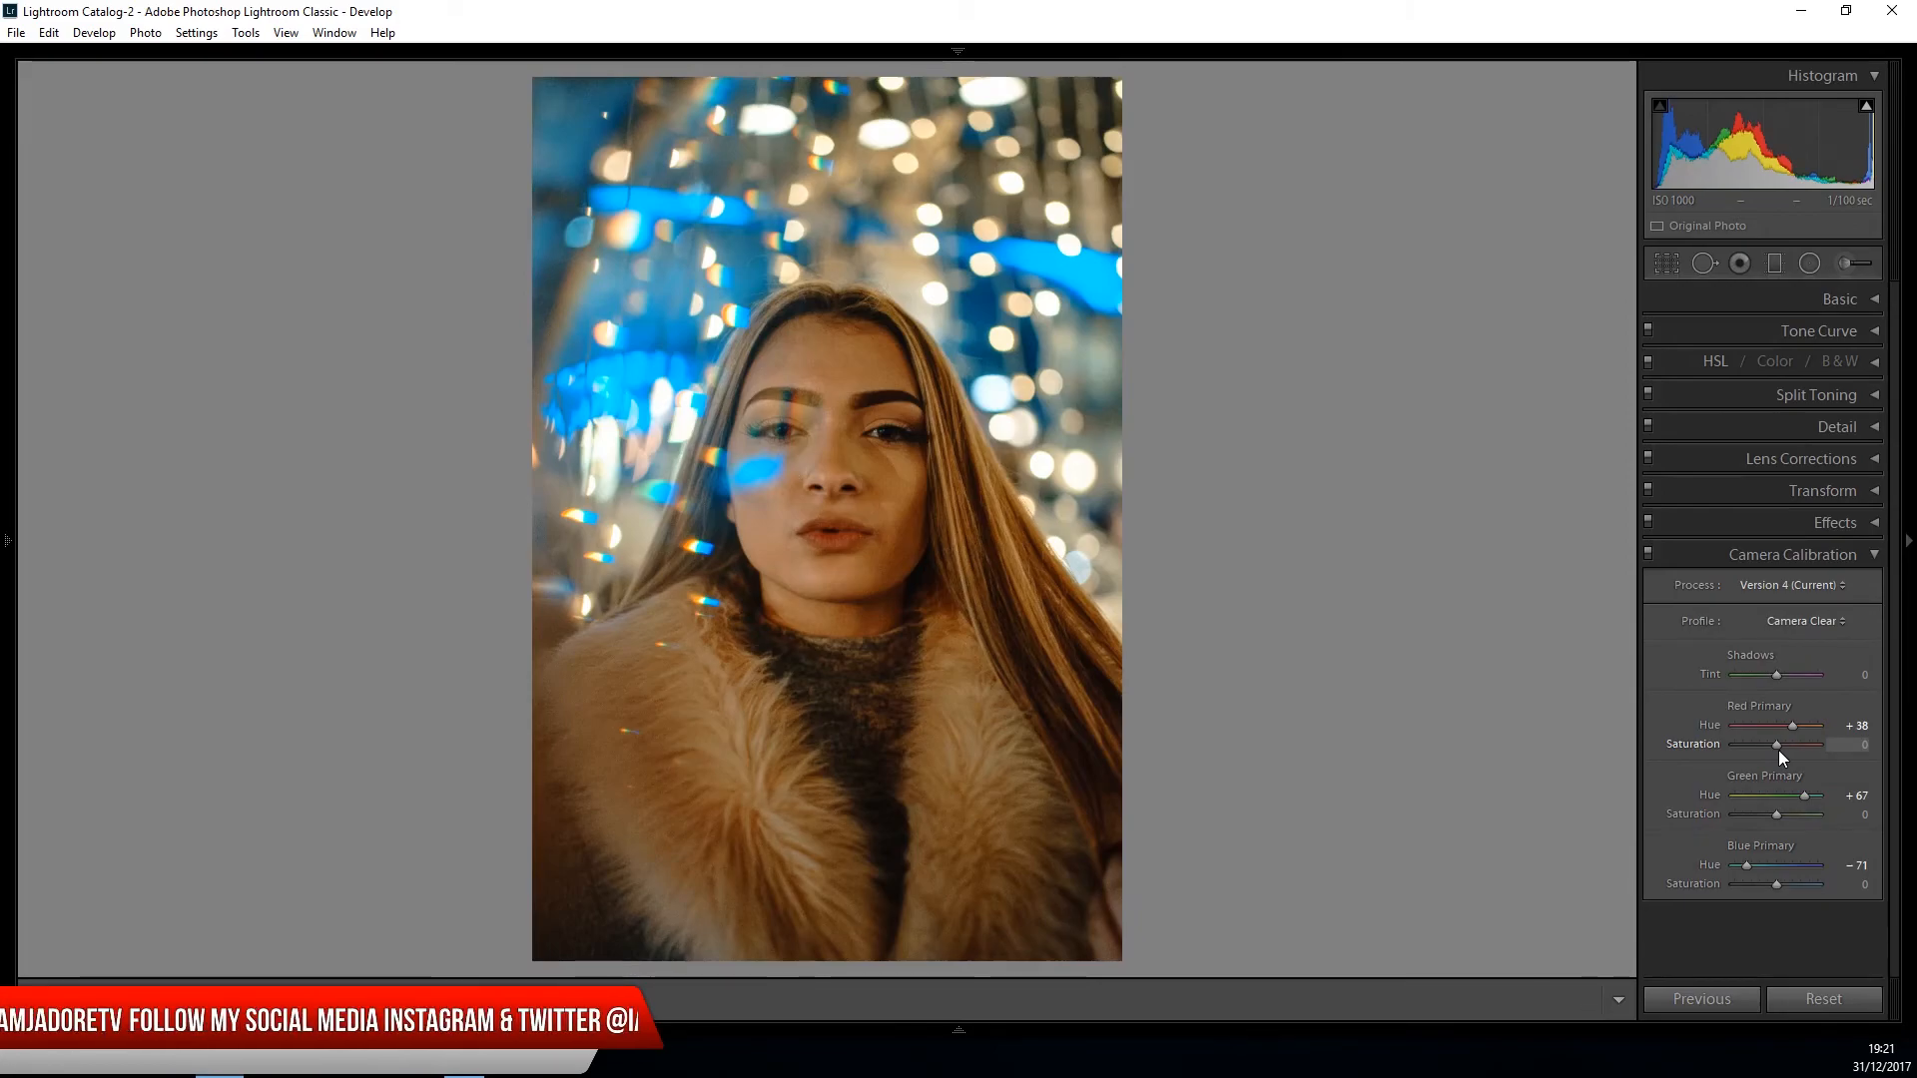
{"action": "double_click", "coordinate": [1761, 744]}
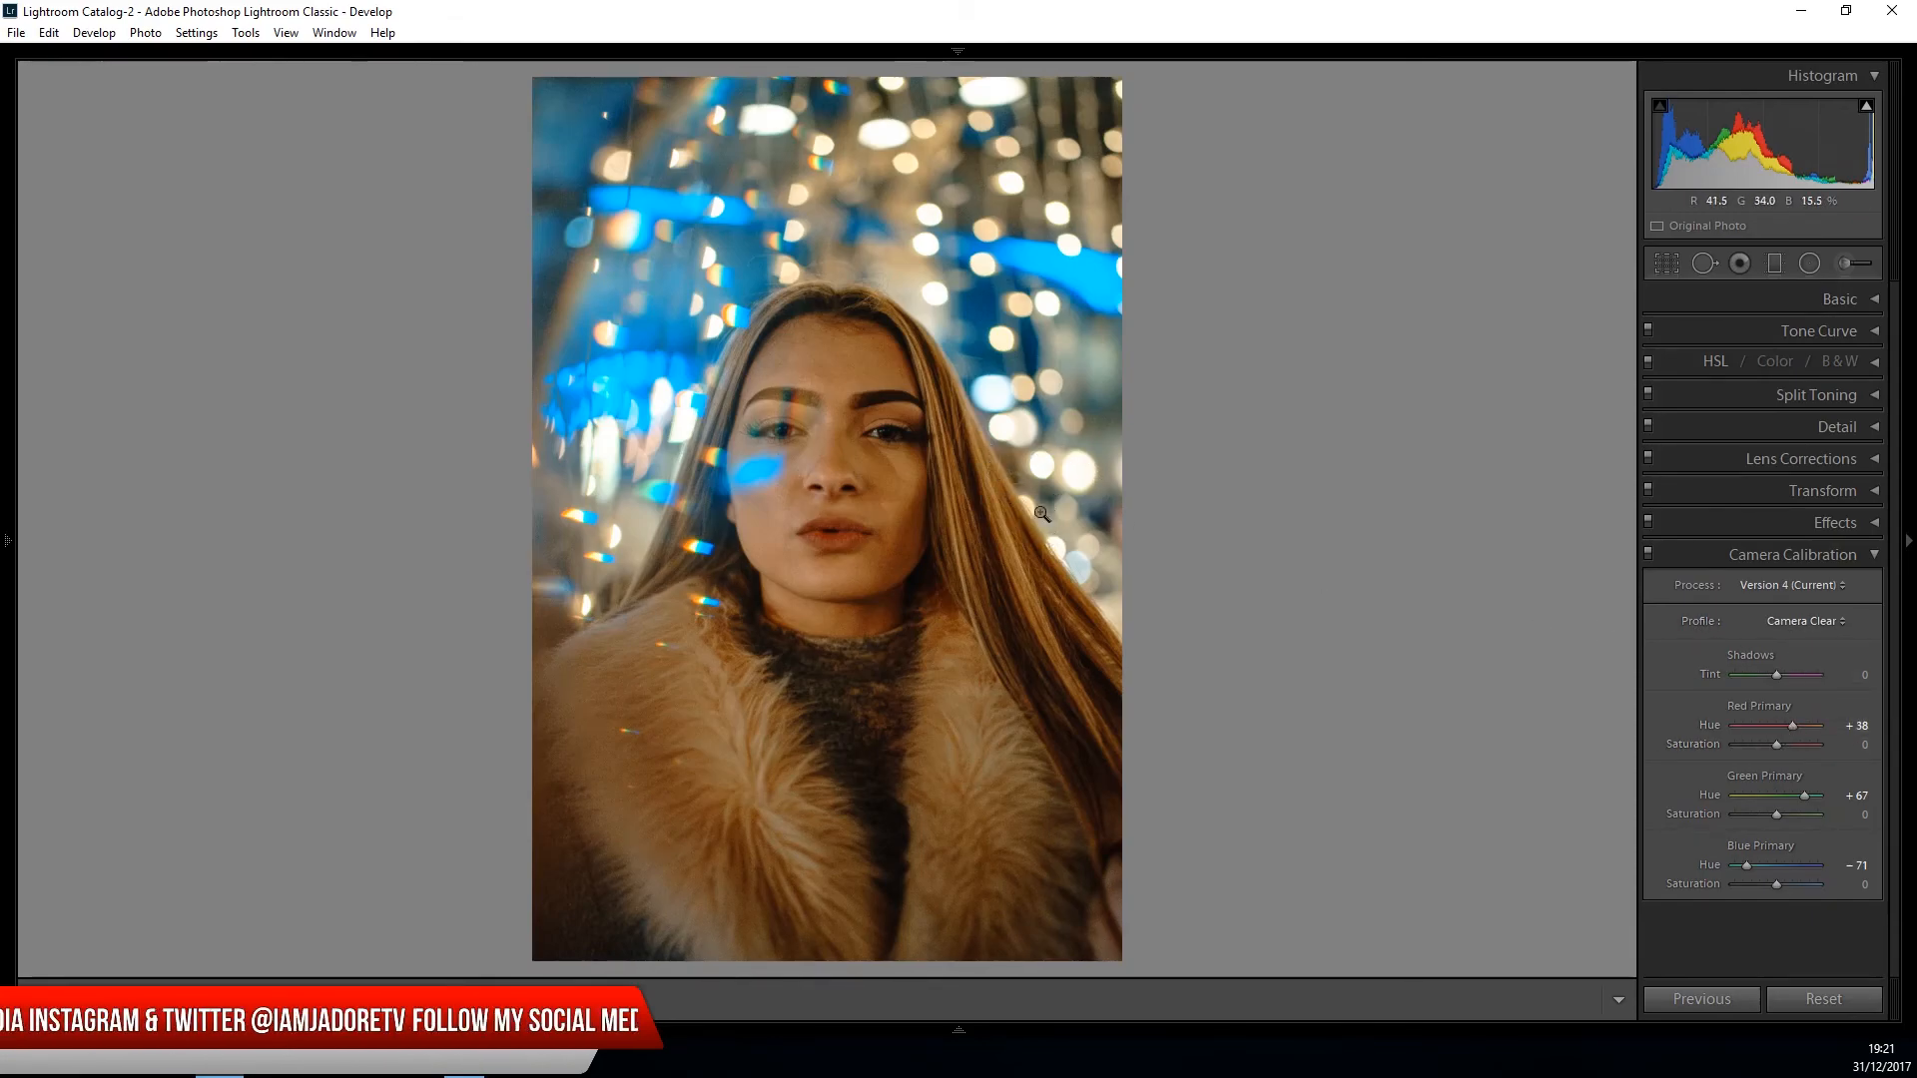
{"action": "left_click", "coordinate": [1877, 555]}
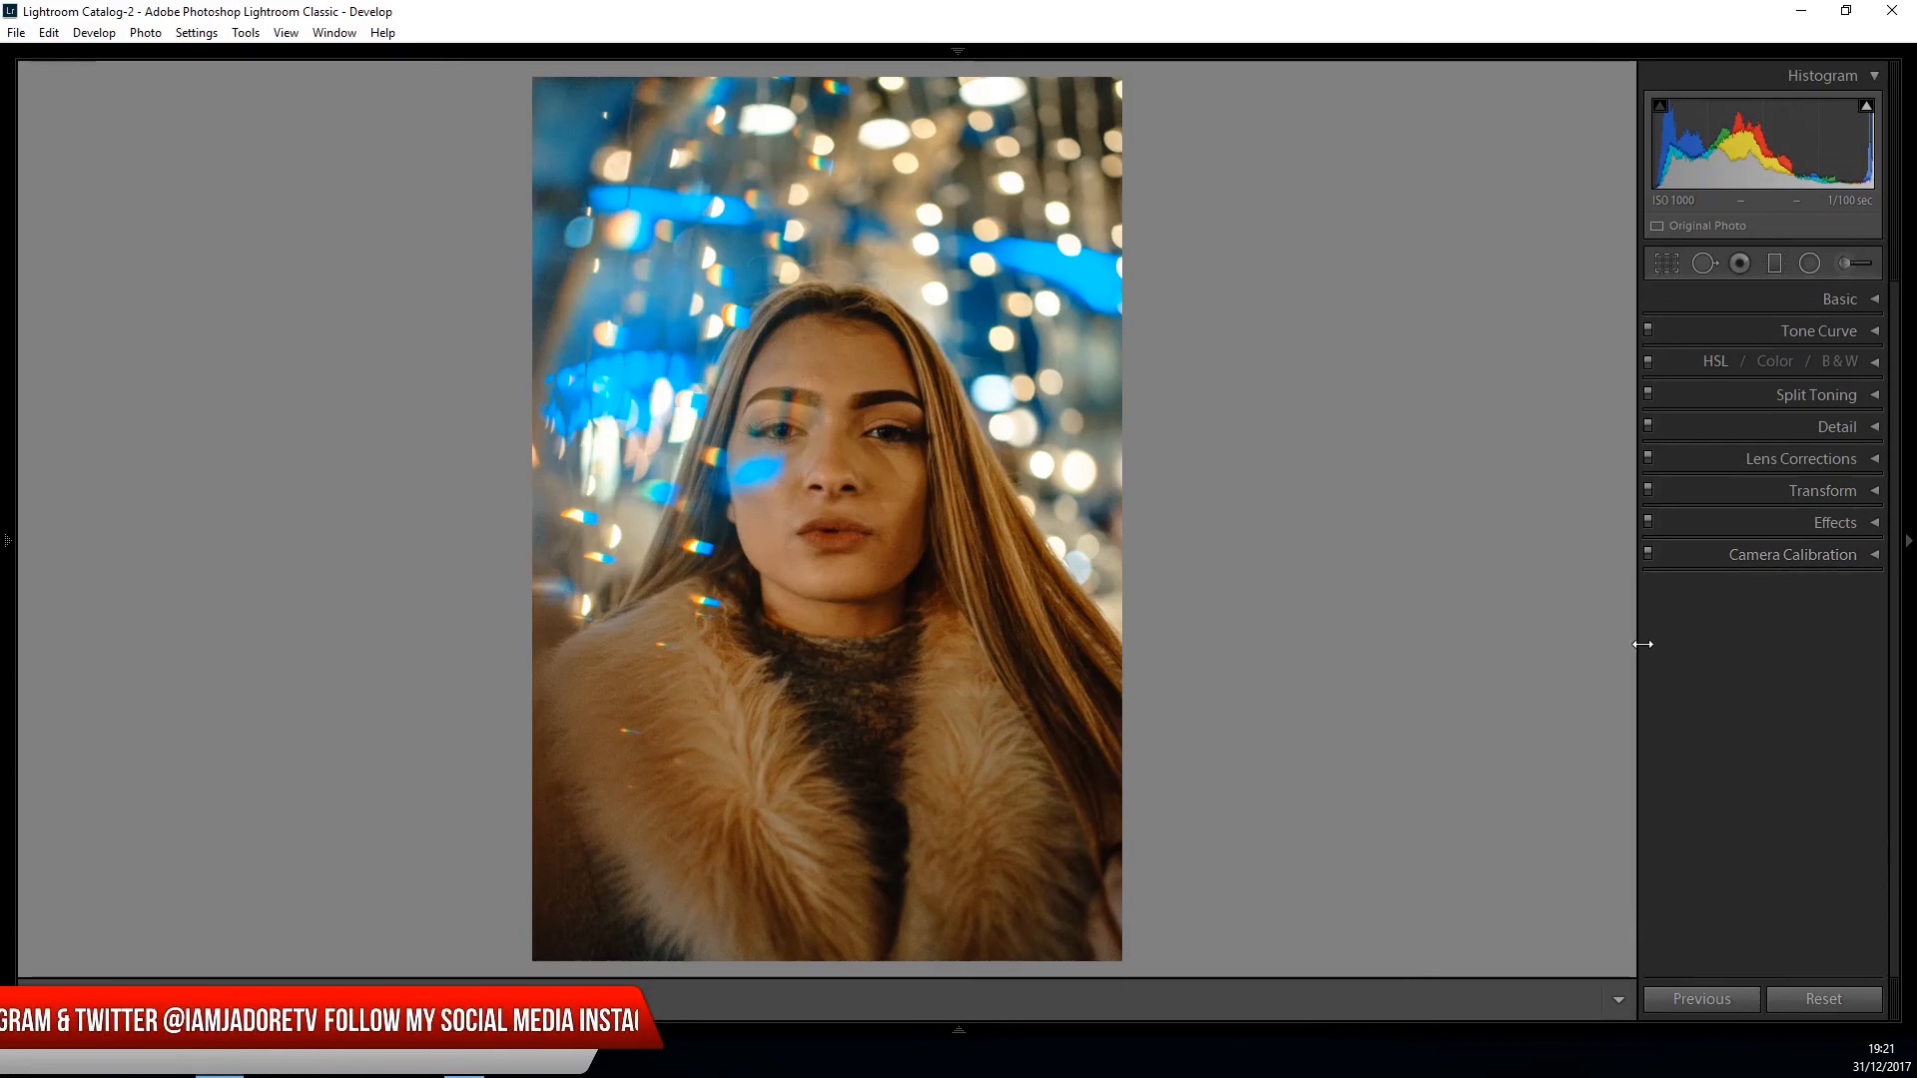
- Add haze removal to the portrait by setting the Dehaze amount to +17
{"action": "left_click", "coordinate": [1869, 524]}
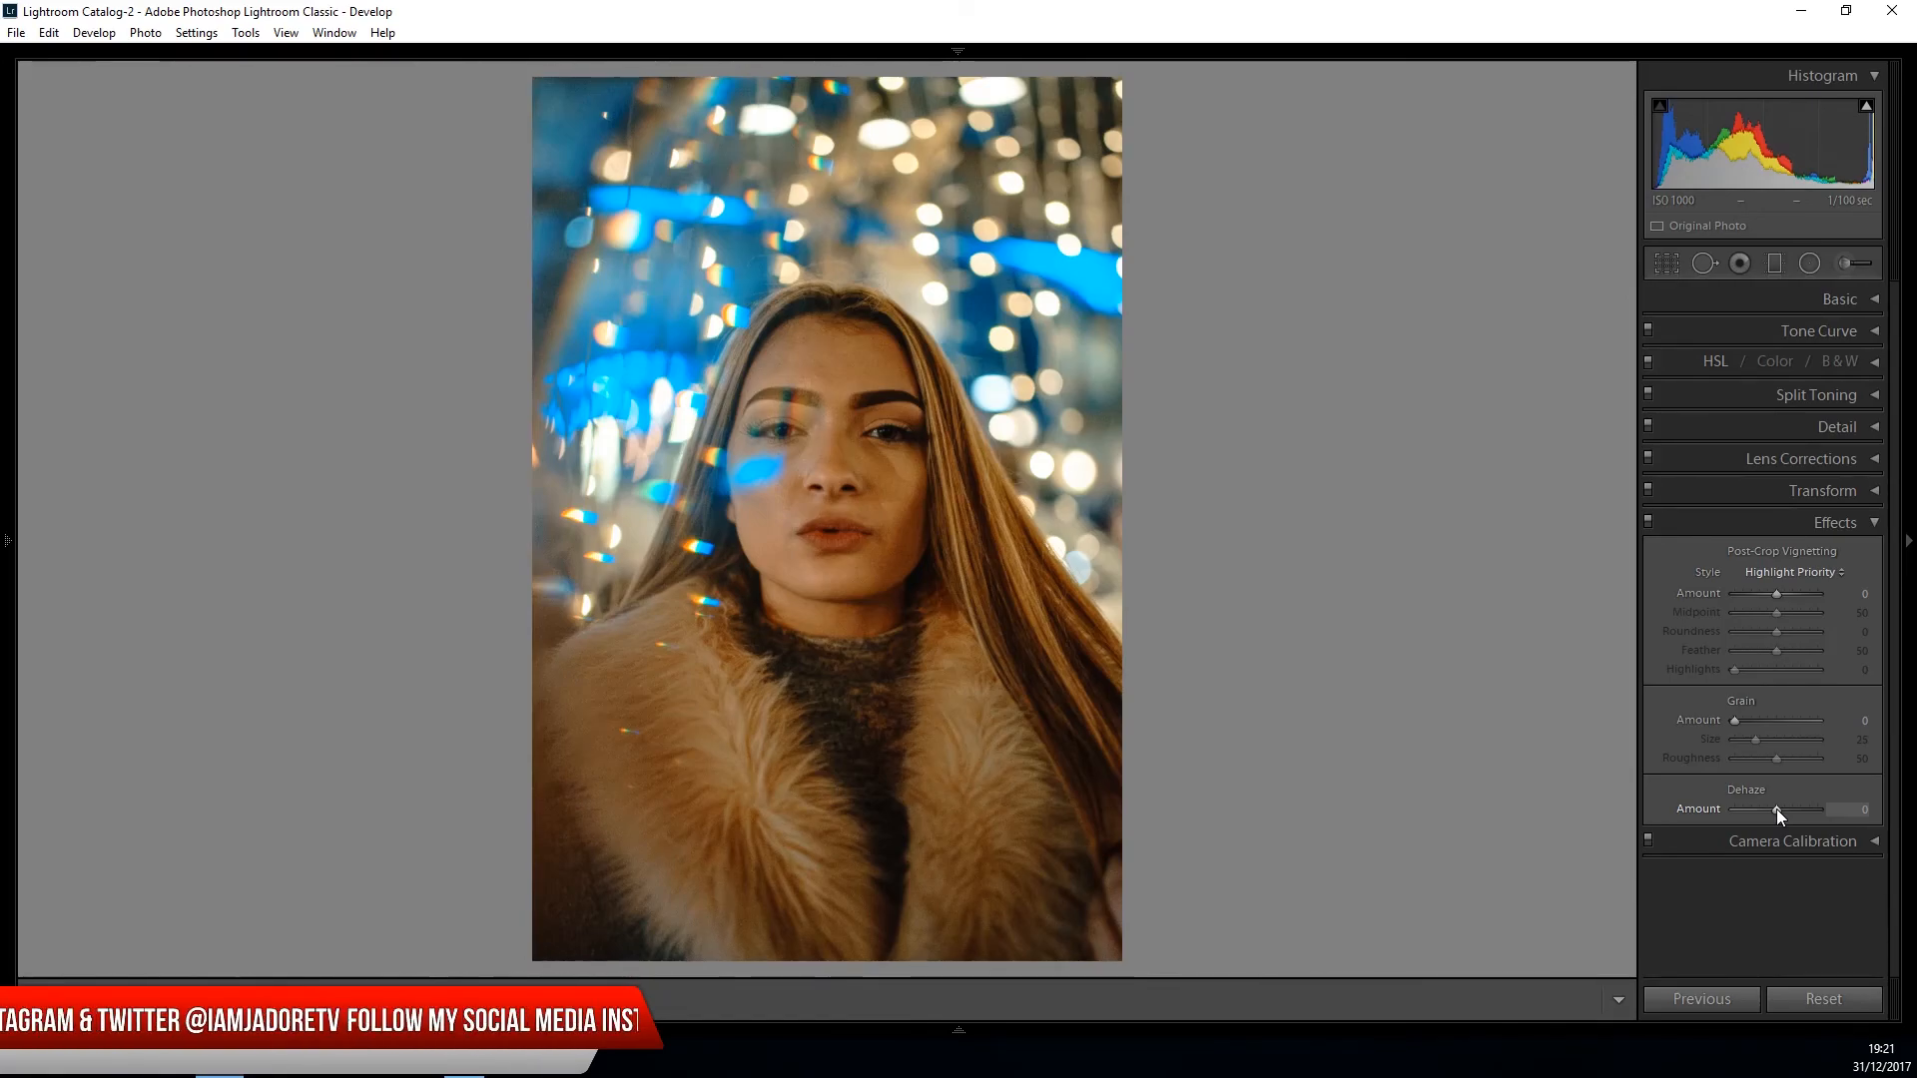
{"action": "left_click_drag", "start_coordinate": [1776, 809], "coordinate": [1787, 814]}
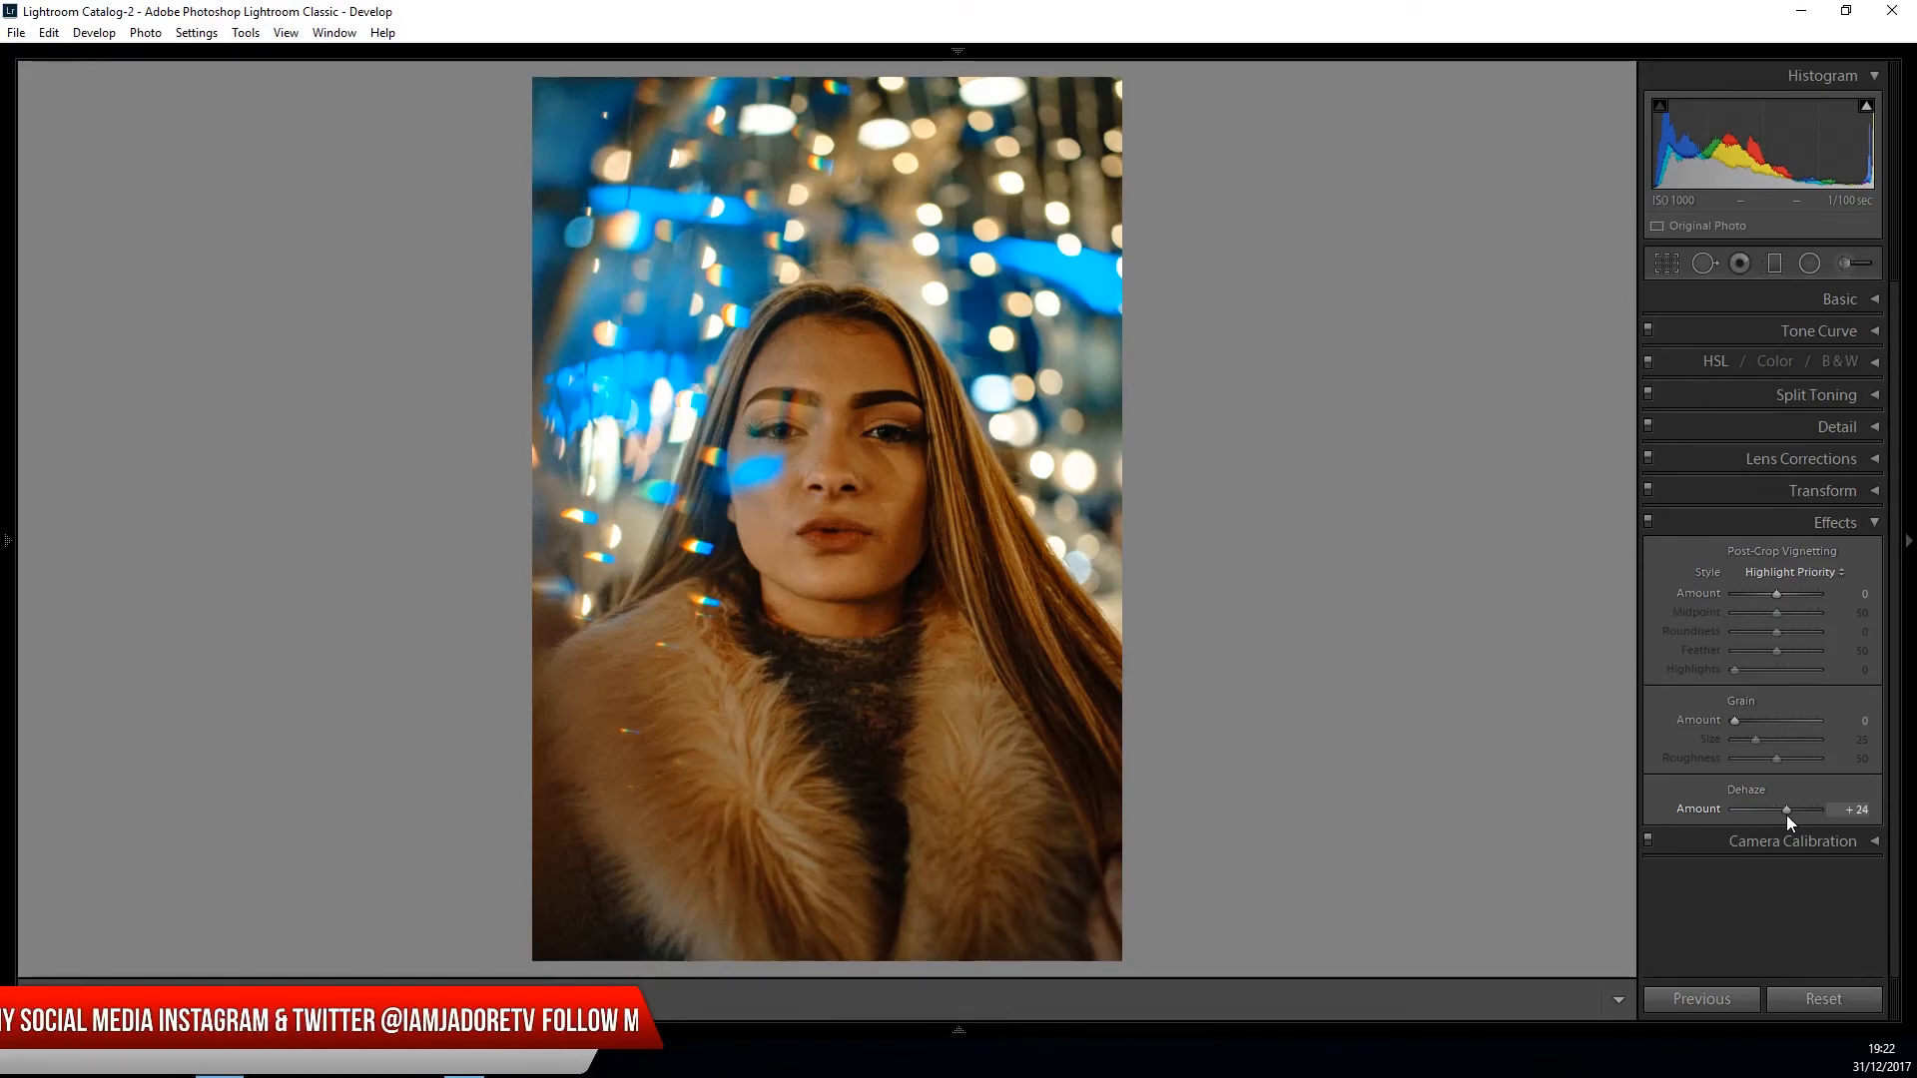
{"action": "left_click_drag", "start_coordinate": [1789, 815], "coordinate": [1783, 817]}
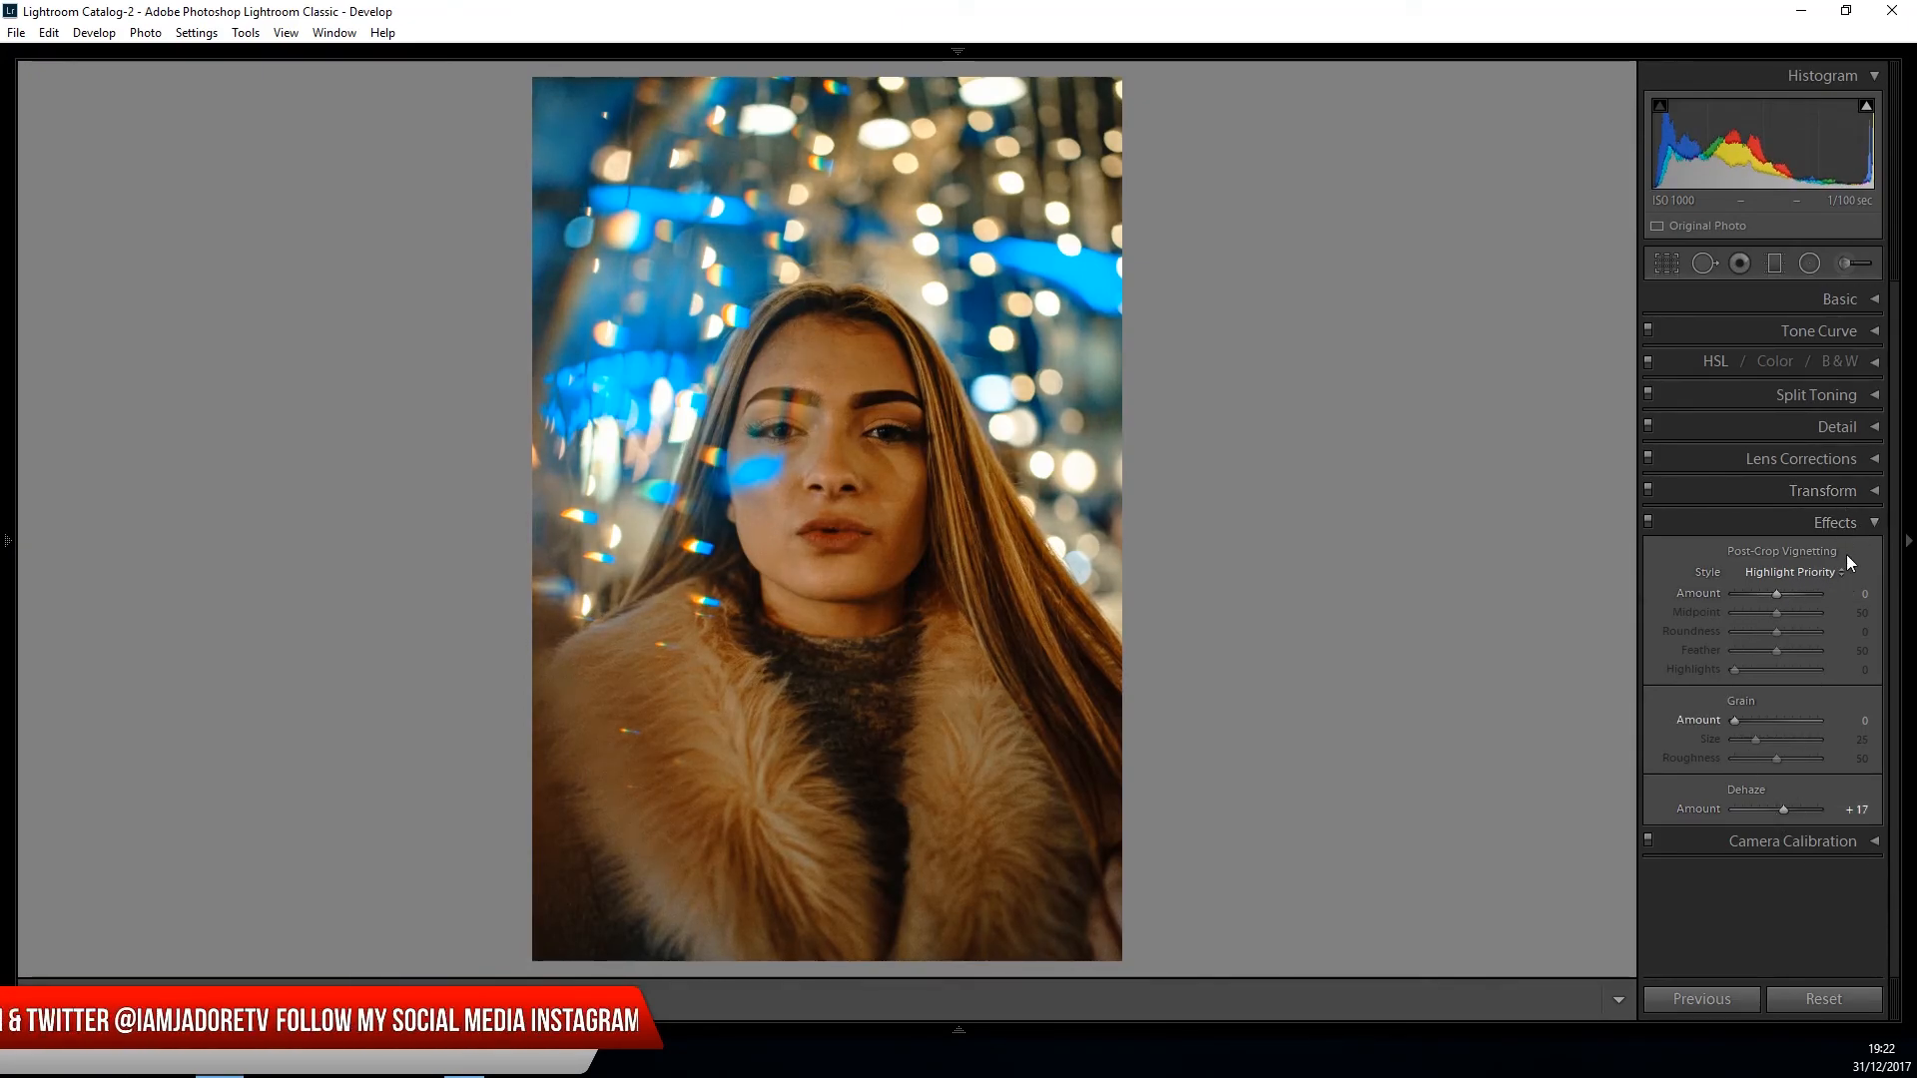
{"action": "left_click", "coordinate": [1876, 525]}
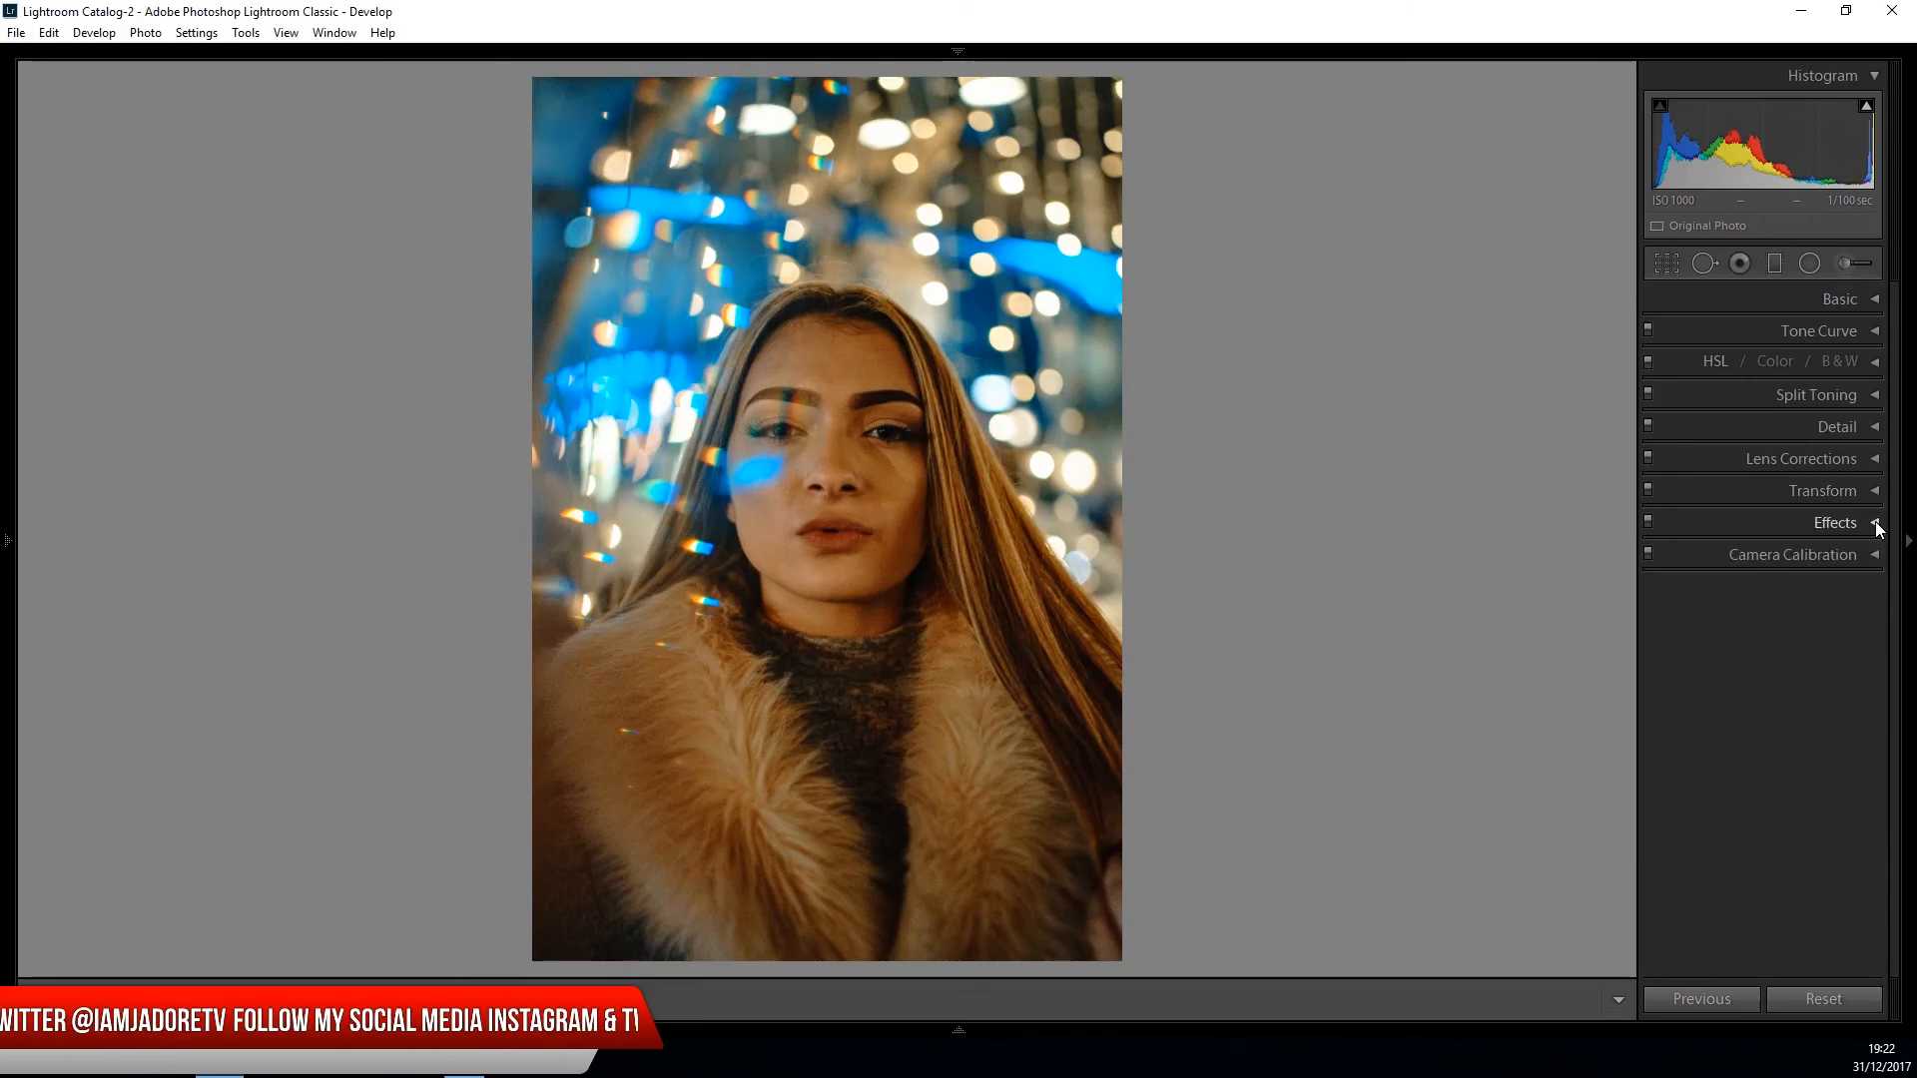
- Lift the dark areas of the photo by setting shadows to +62 and blacks to +24
{"action": "left_click", "coordinate": [1876, 299]}
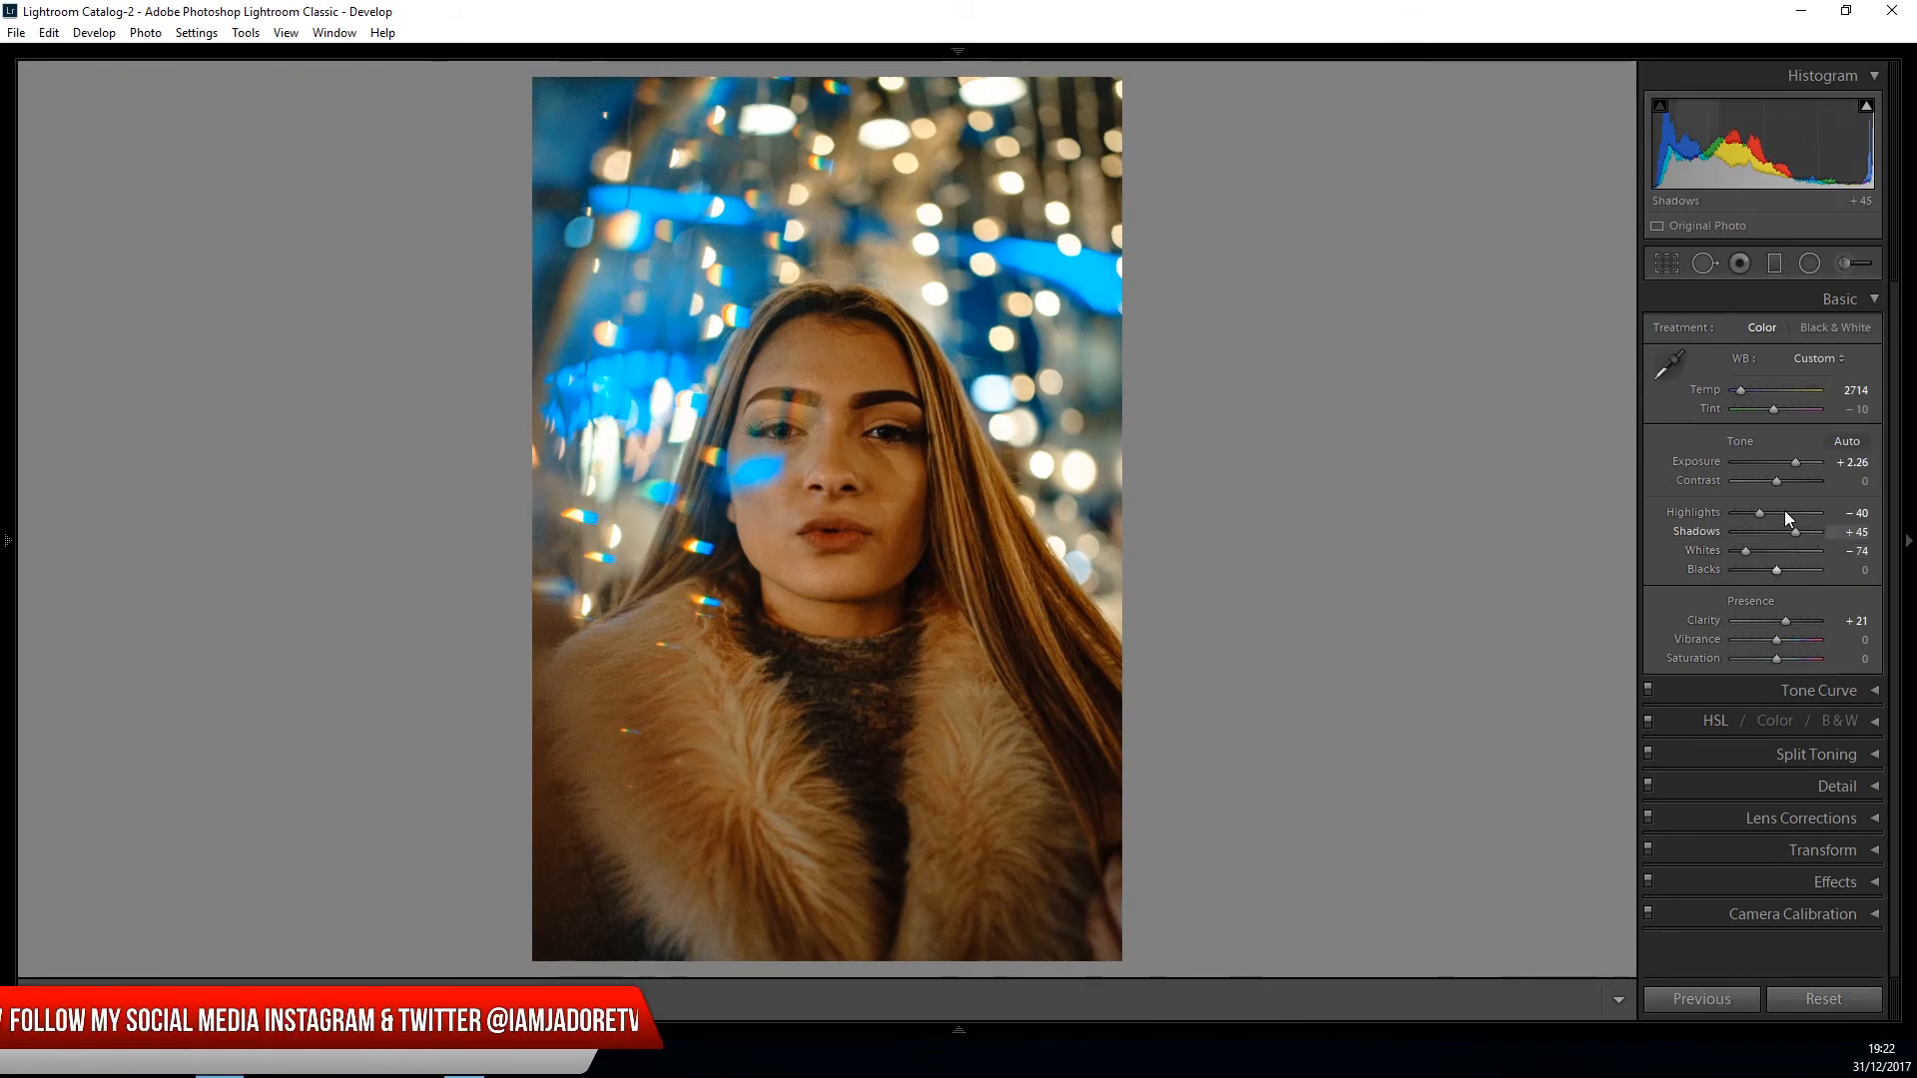
{"action": "left_click_drag", "start_coordinate": [1776, 568], "coordinate": [1801, 535]}
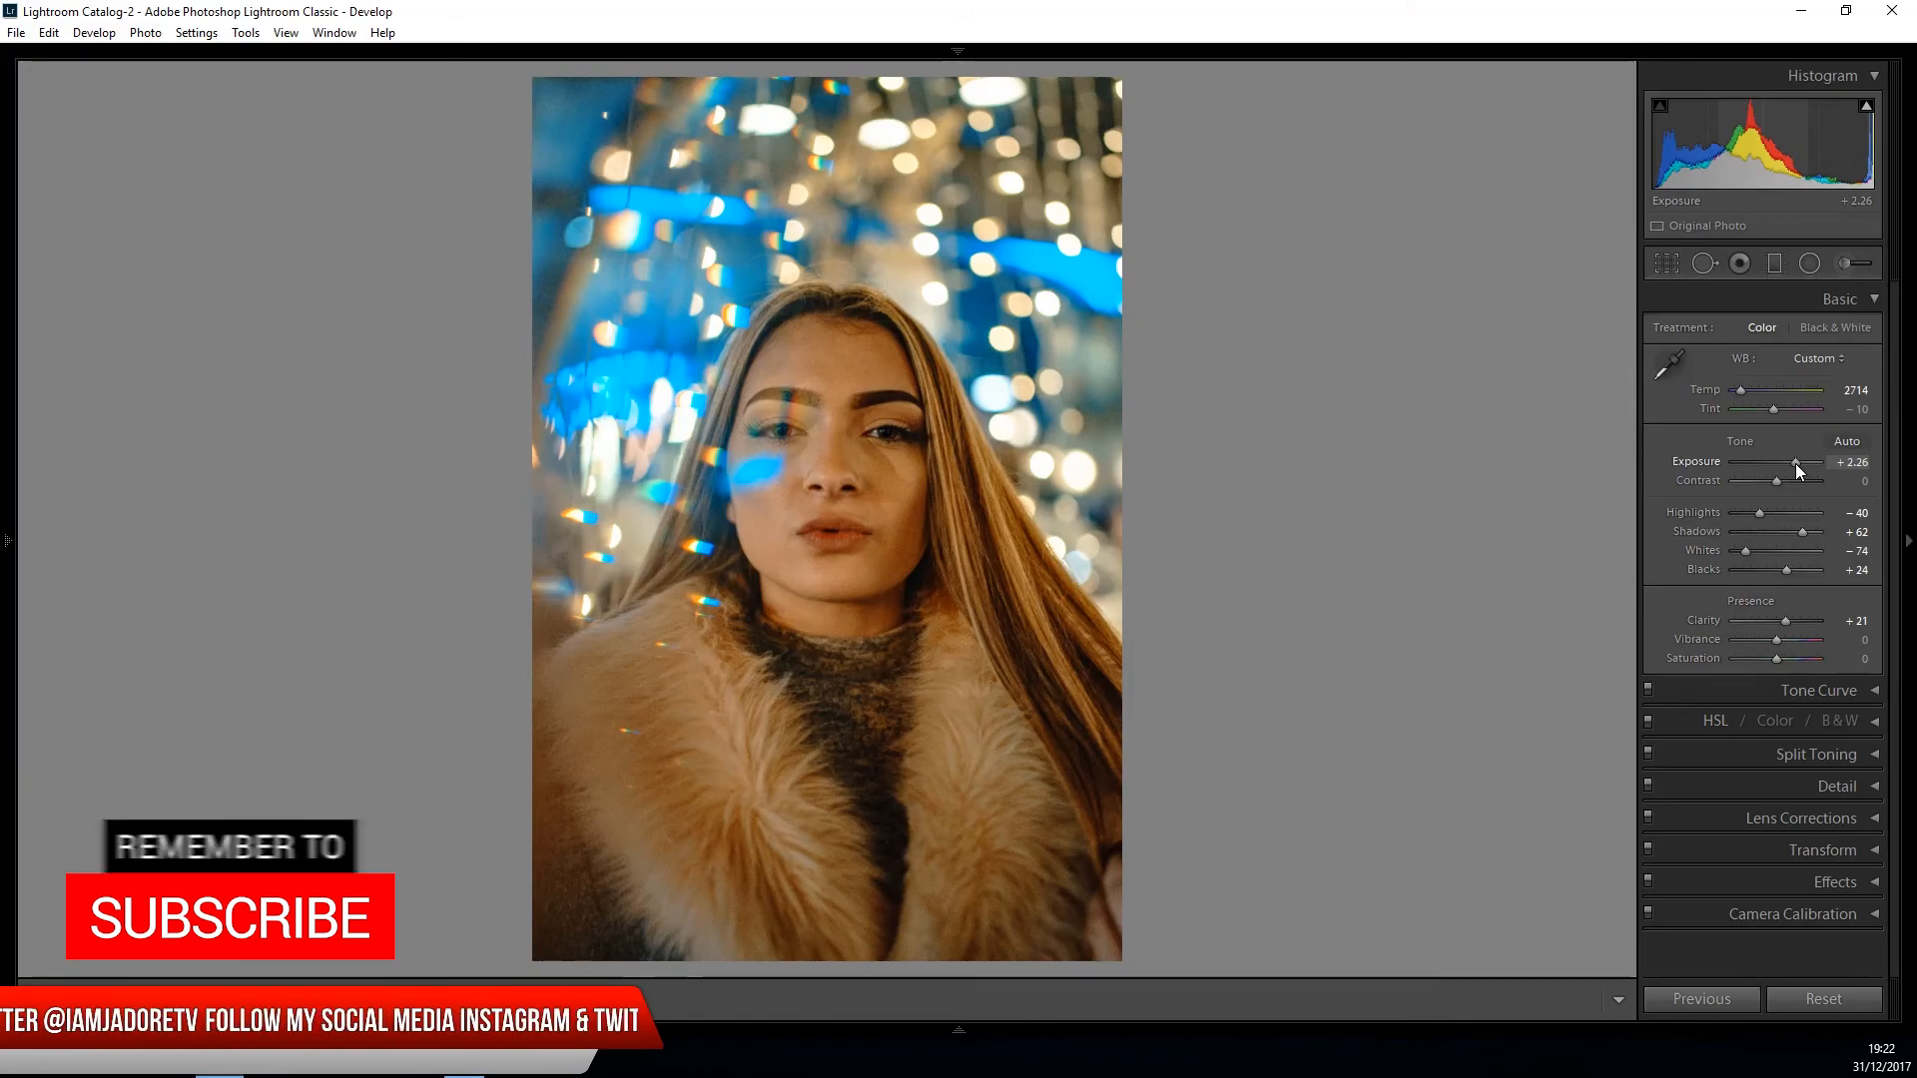
{"action": "left_click", "coordinate": [1875, 300]}
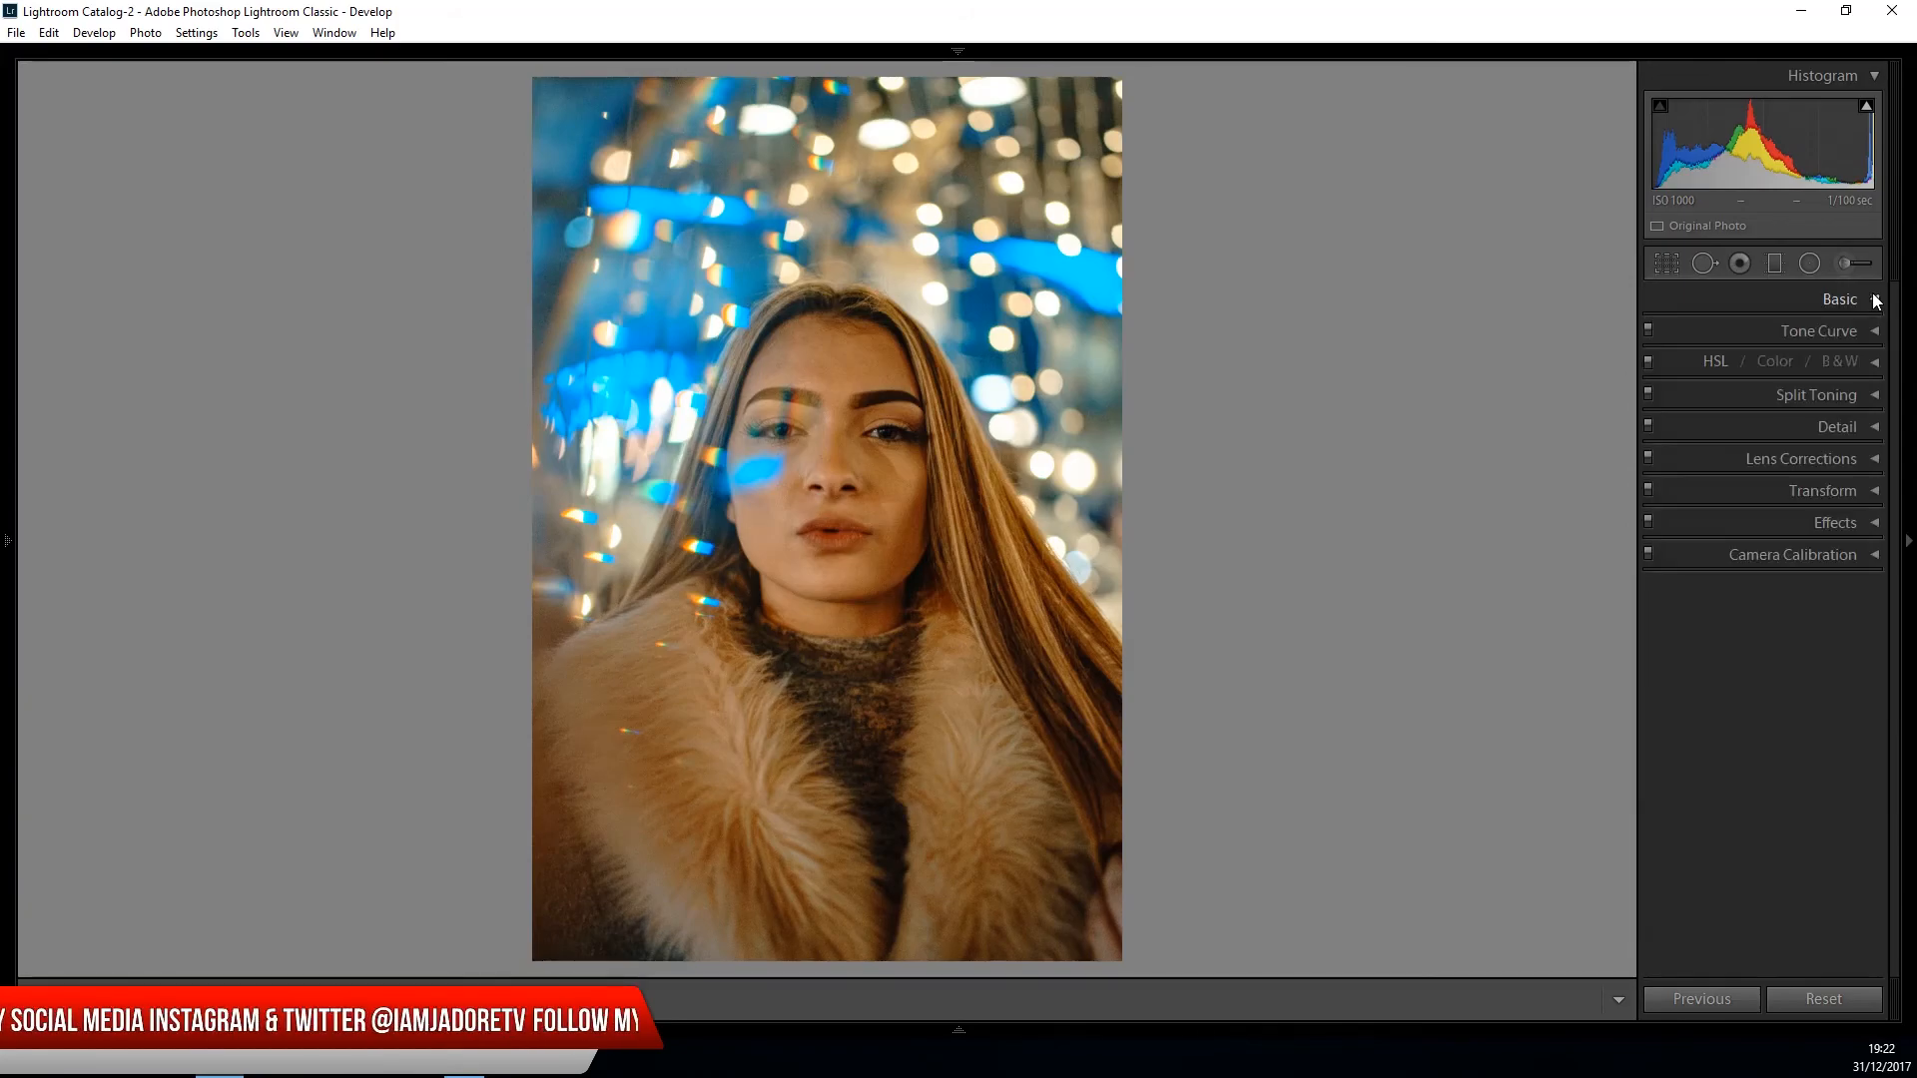
- Set sharpening to amount 86, radius 0.8 and detail 12, and luminance noise reduction to 24
{"action": "left_click", "coordinate": [1873, 428]}
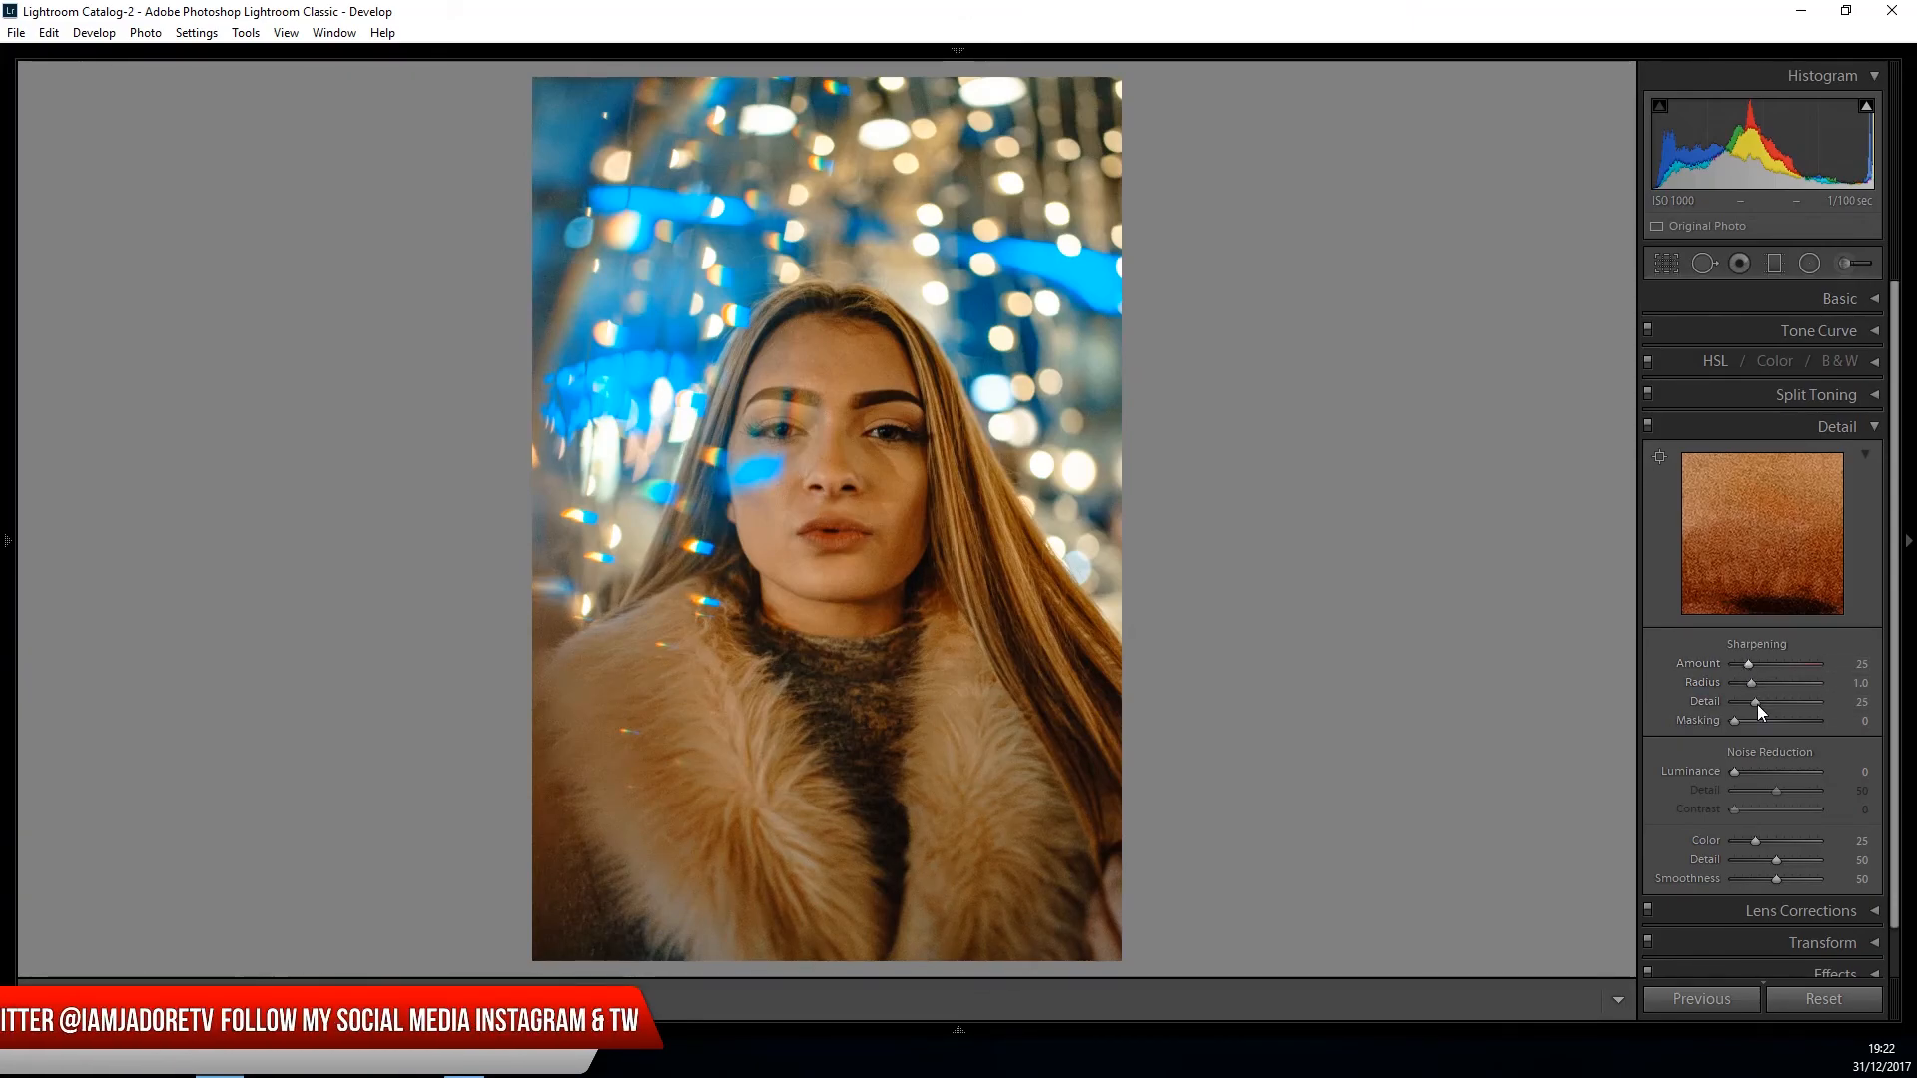
{"action": "mouse_move", "coordinate": [1747, 661]}
{"action": "left_mouse_down"}
{"action": "mouse_move", "coordinate": [1781, 668]}
{"action": "mouse_move", "coordinate": [1743, 703]}
{"action": "mouse_move", "coordinate": [1743, 685]}
{"action": "left_mouse_up"}
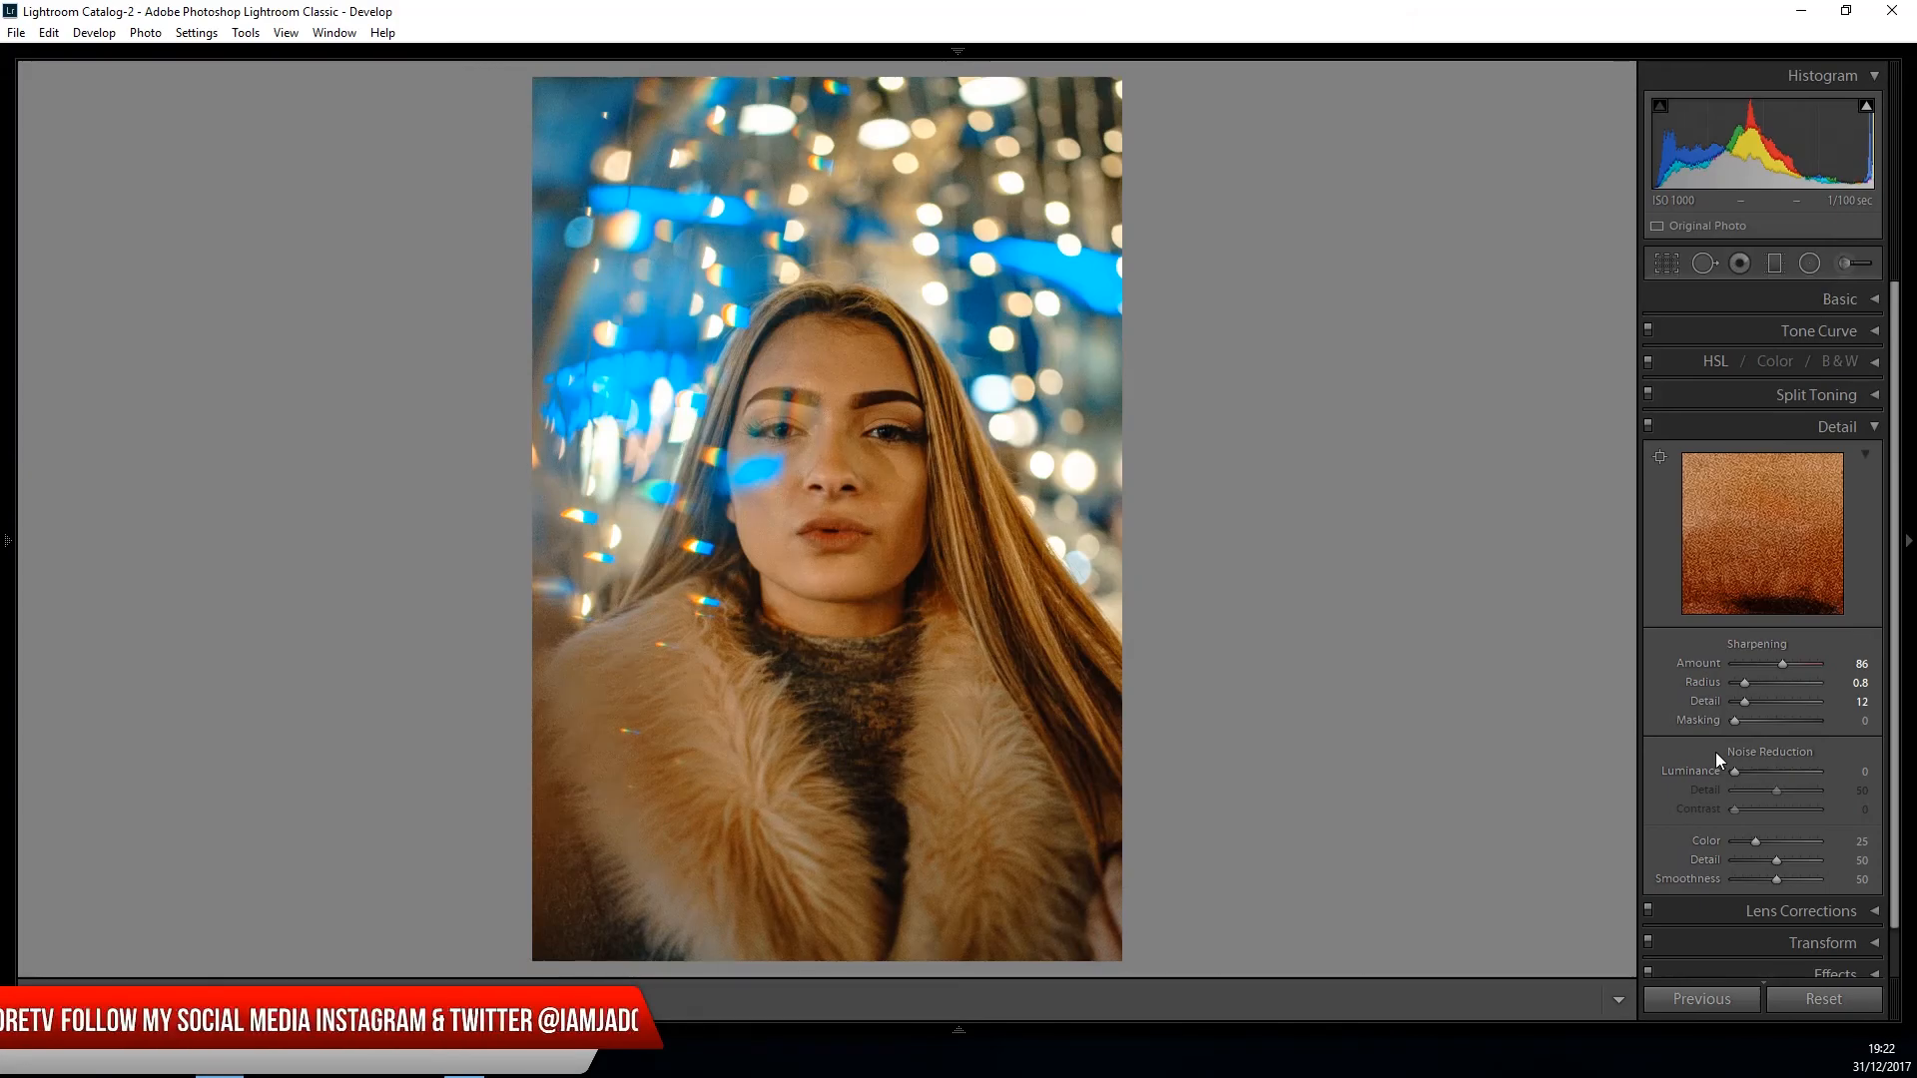
{"action": "left_click_drag", "start_coordinate": [1733, 771], "coordinate": [1756, 773]}
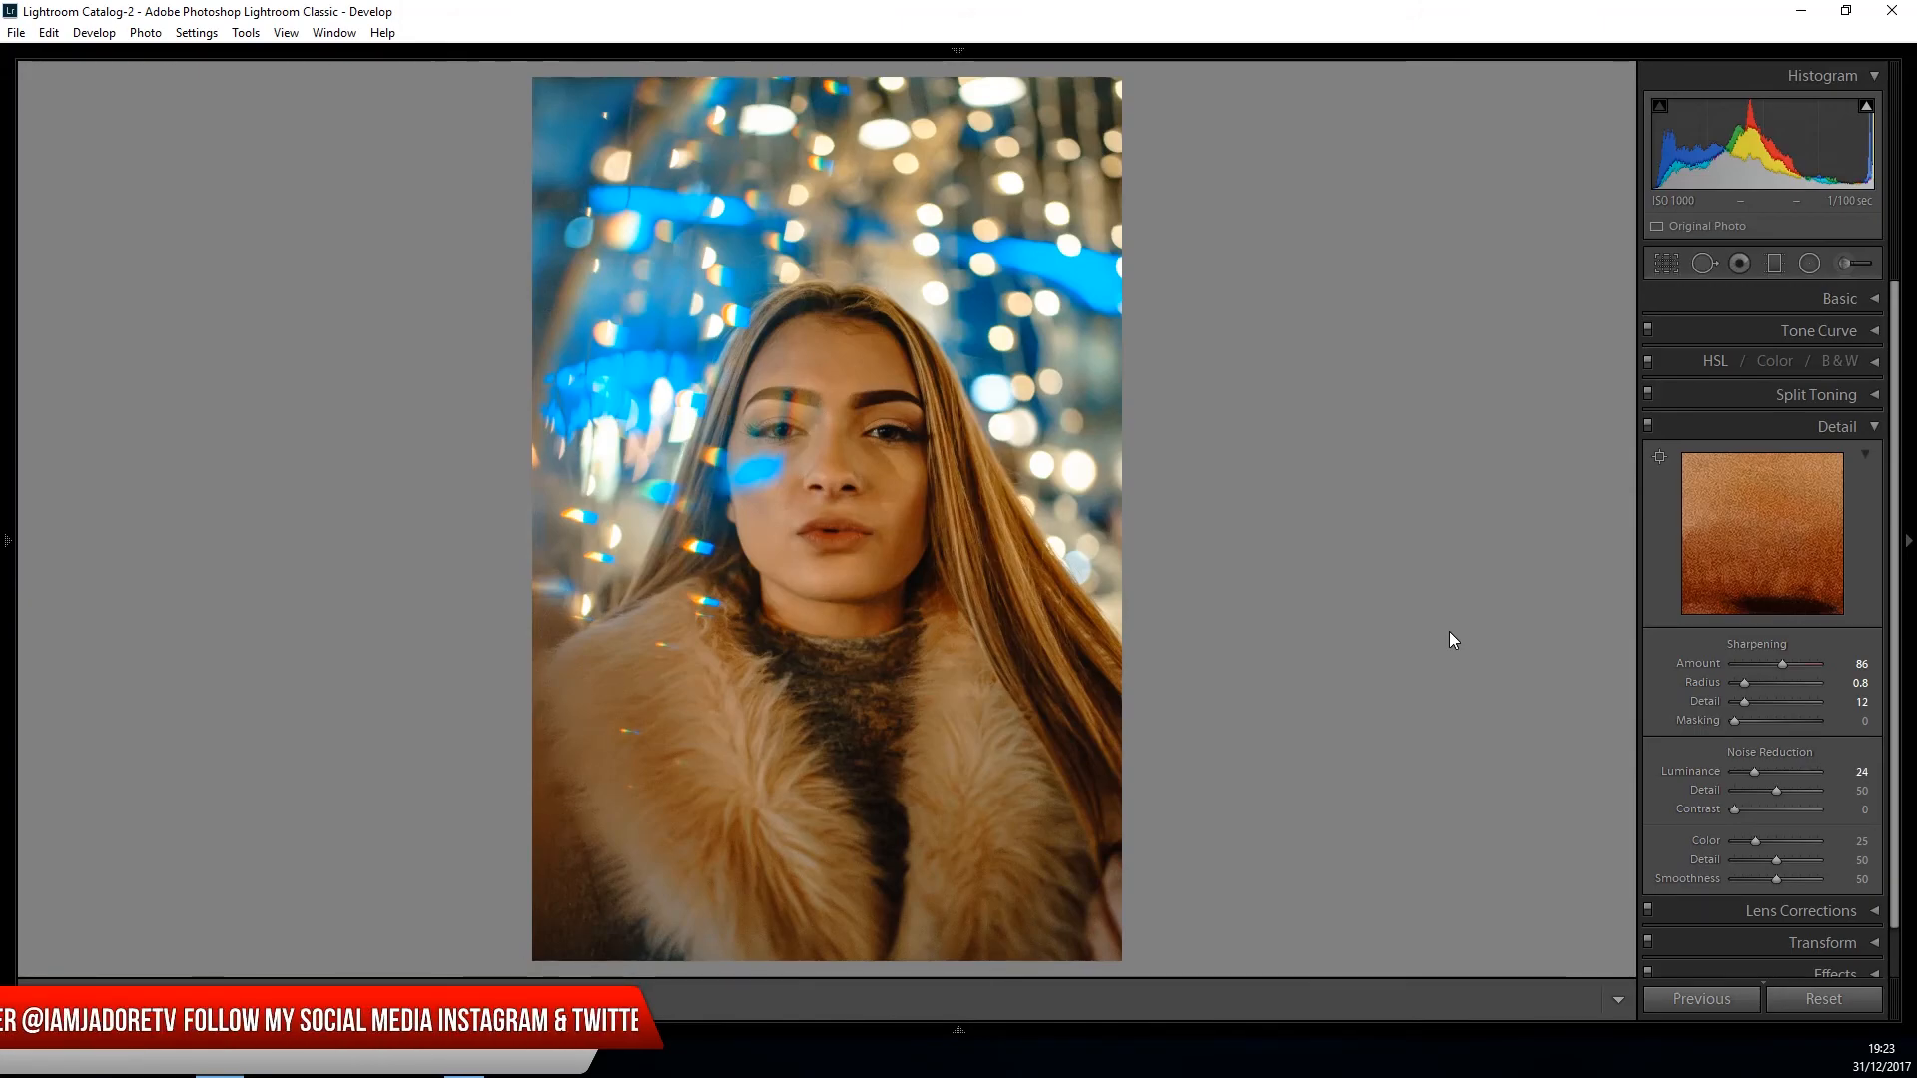
{"action": "left_click", "coordinate": [1877, 427]}
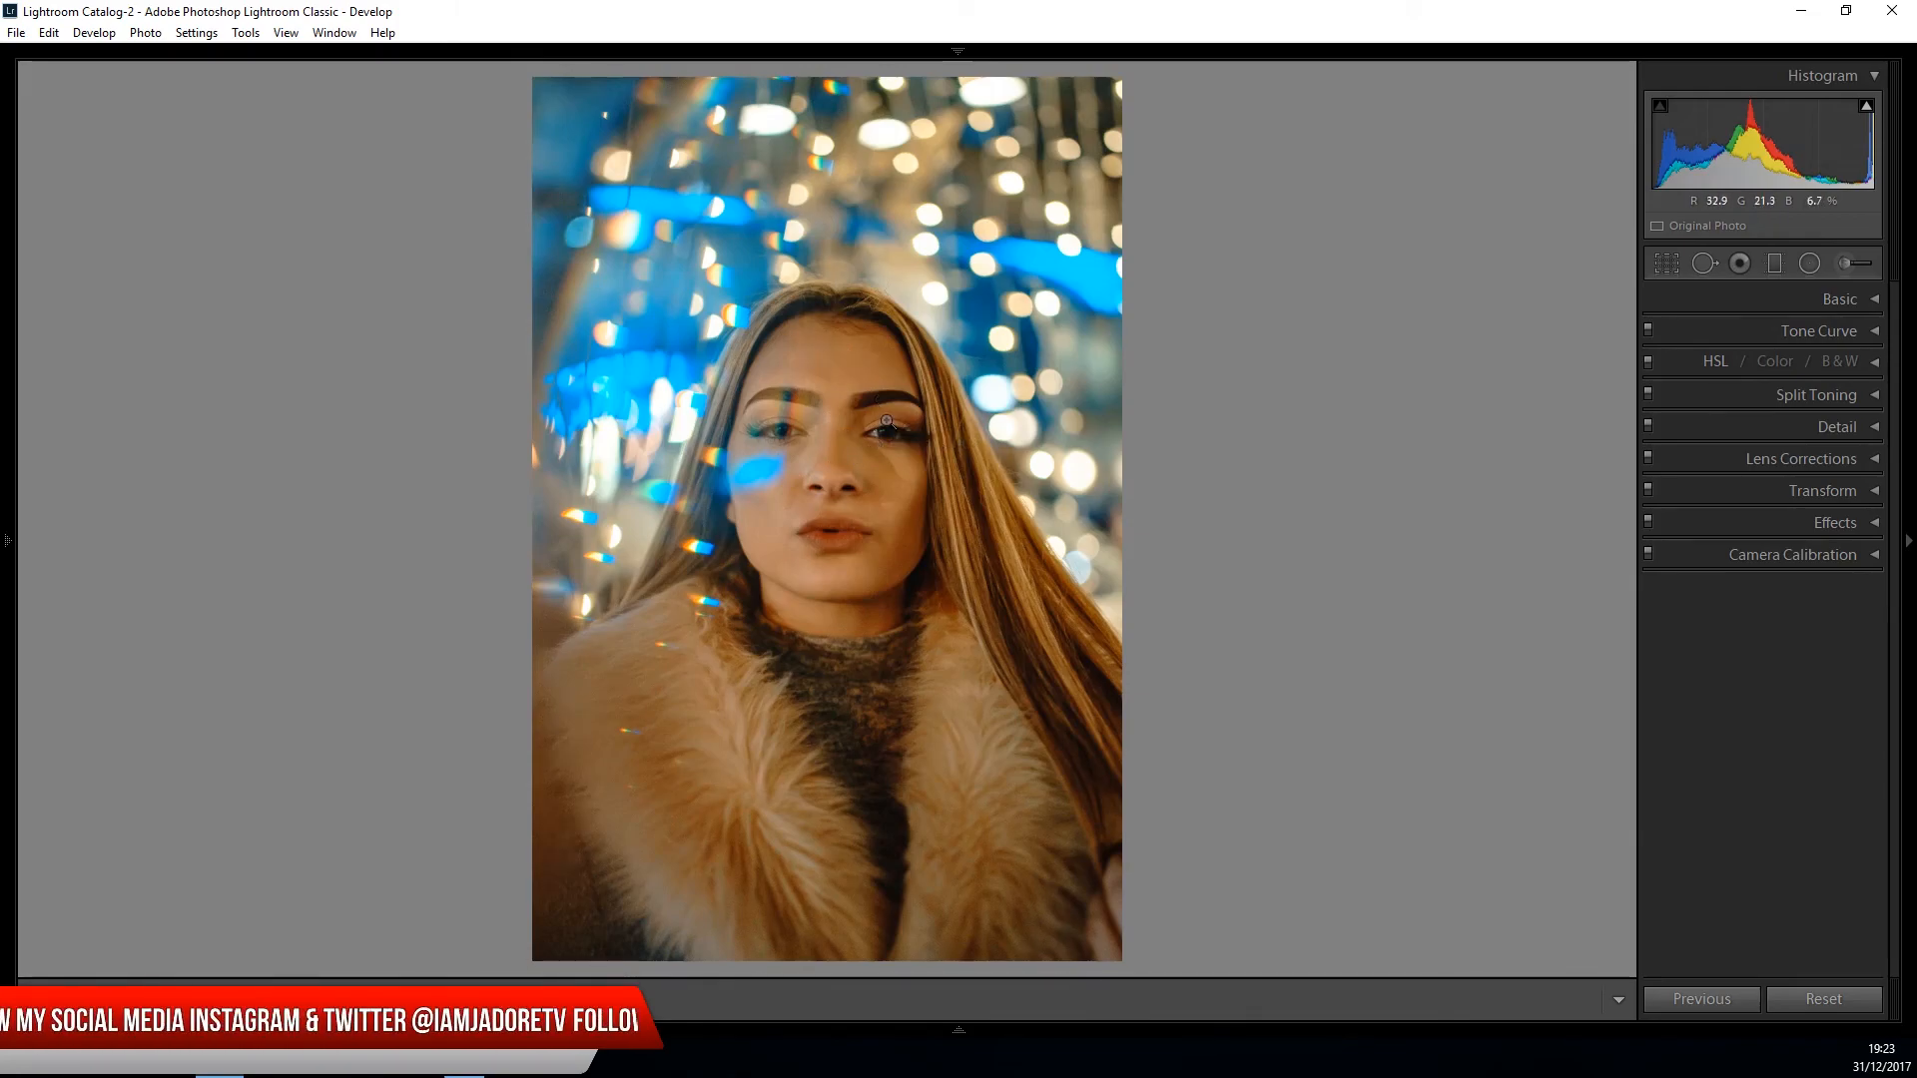
- Prepare a new adjustment brush over a close-up of the eyes, with its clarity set to 0
{"action": "left_click", "coordinate": [899, 429]}
{"action": "left_click_drag", "start_coordinate": [595, 479], "coordinate": [826, 533]}
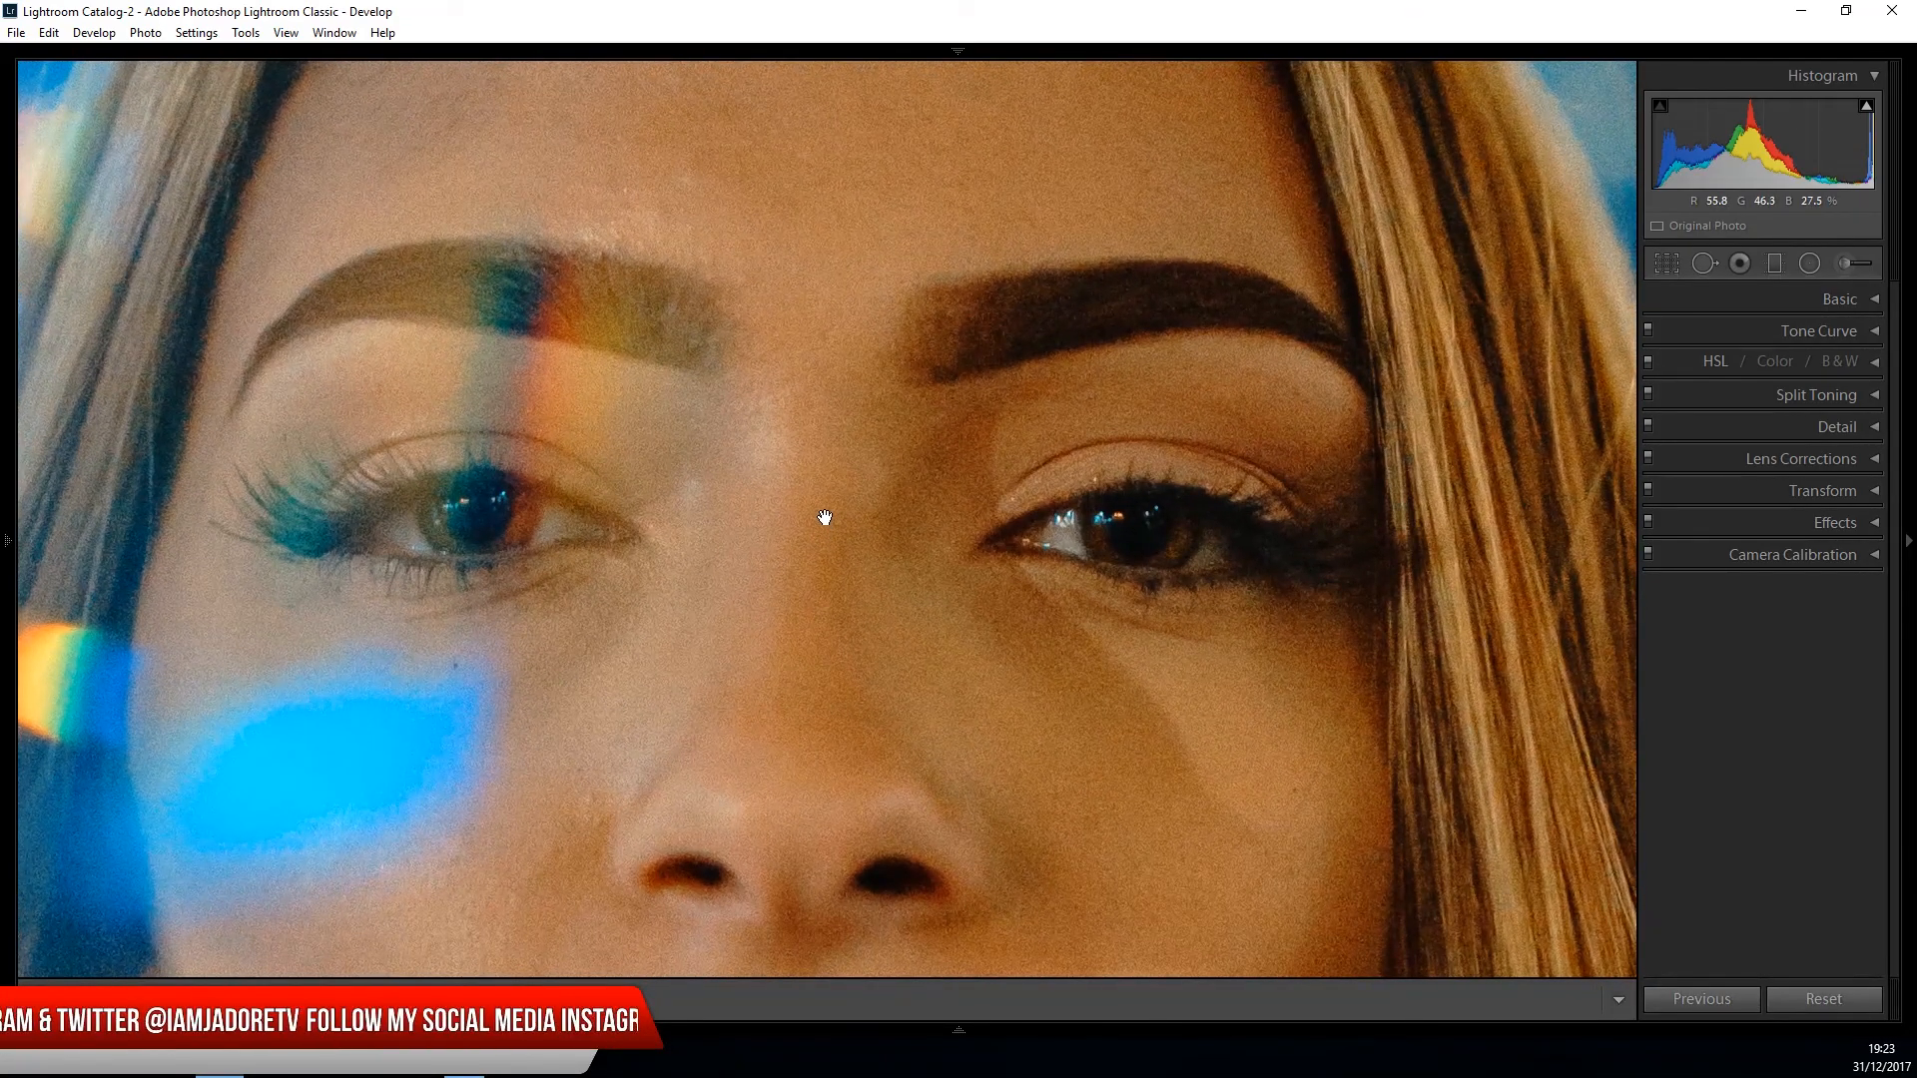
{"action": "left_click", "coordinate": [1841, 261]}
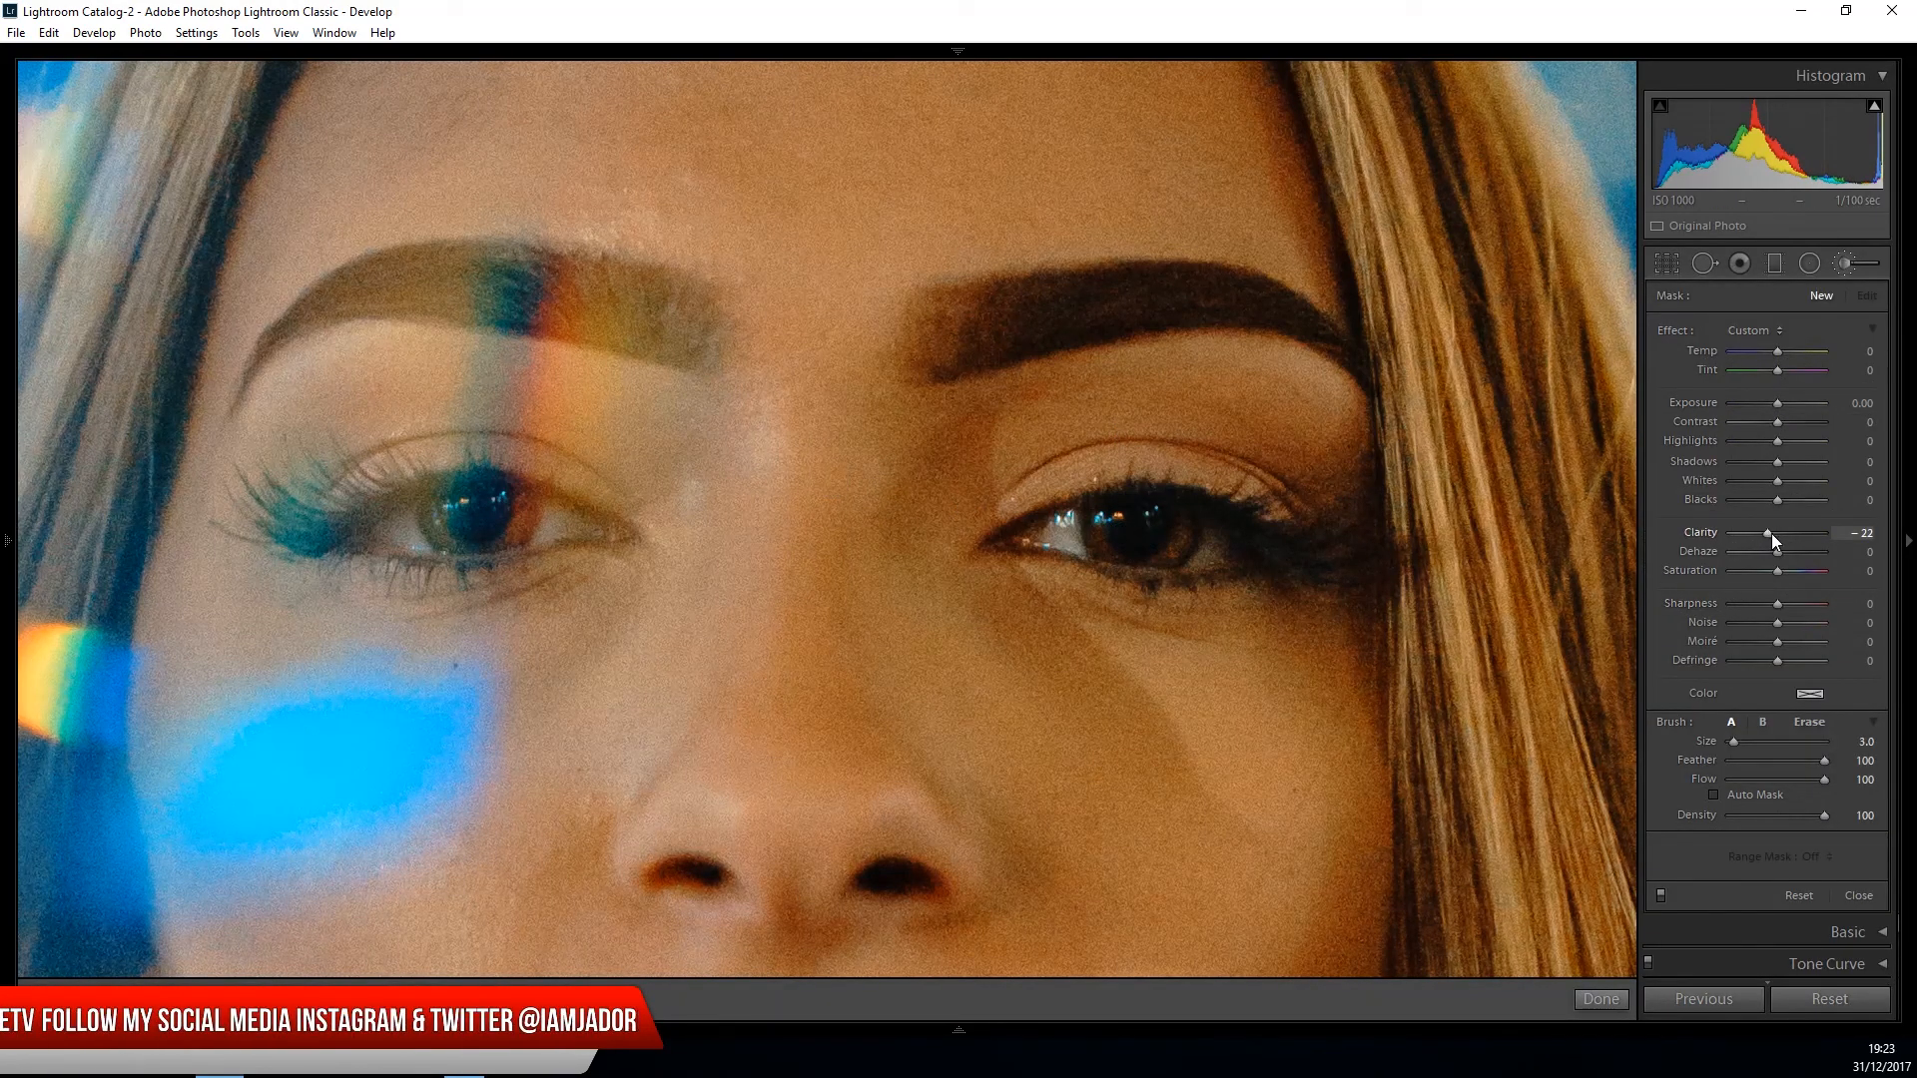
{"action": "left_click_drag", "start_coordinate": [1775, 535], "coordinate": [1777, 535]}
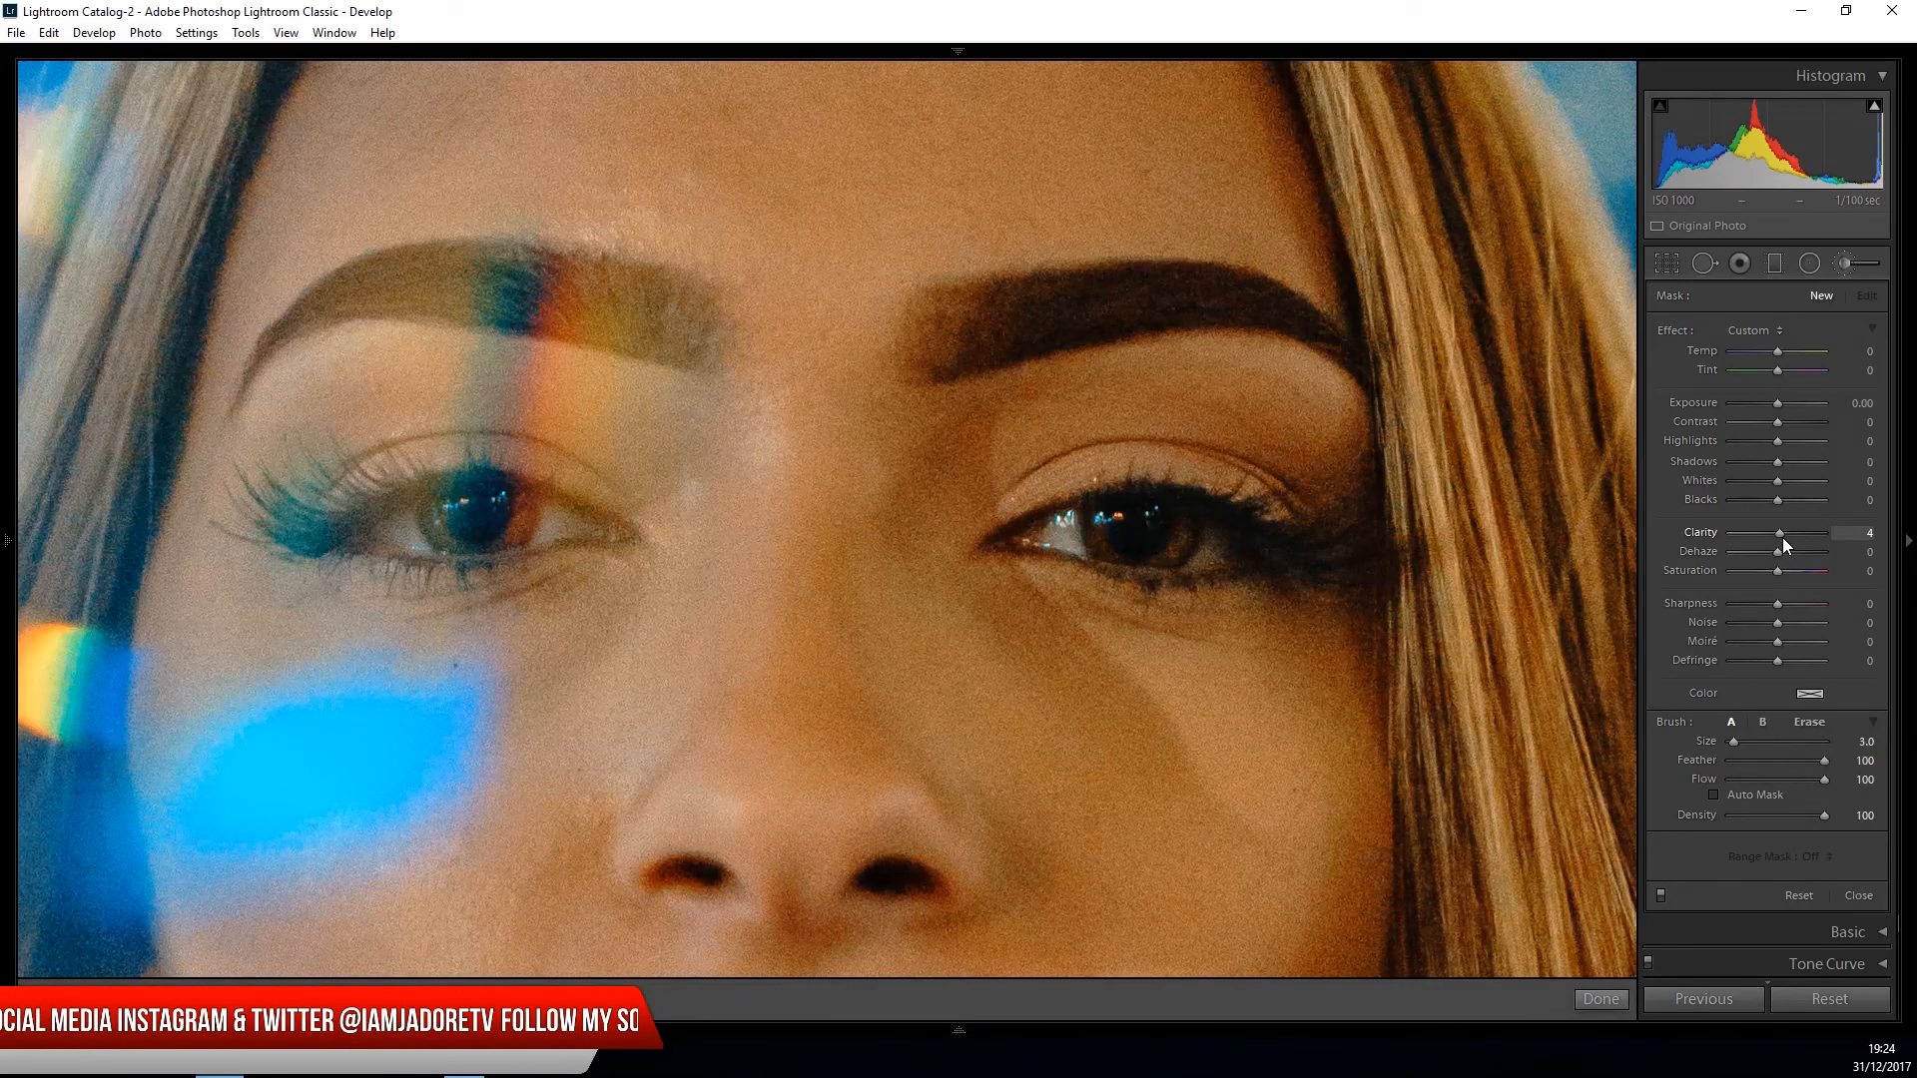
{"action": "left_click_drag", "start_coordinate": [1783, 537], "coordinate": [1785, 538]}
{"action": "left_click", "coordinate": [1865, 533]}
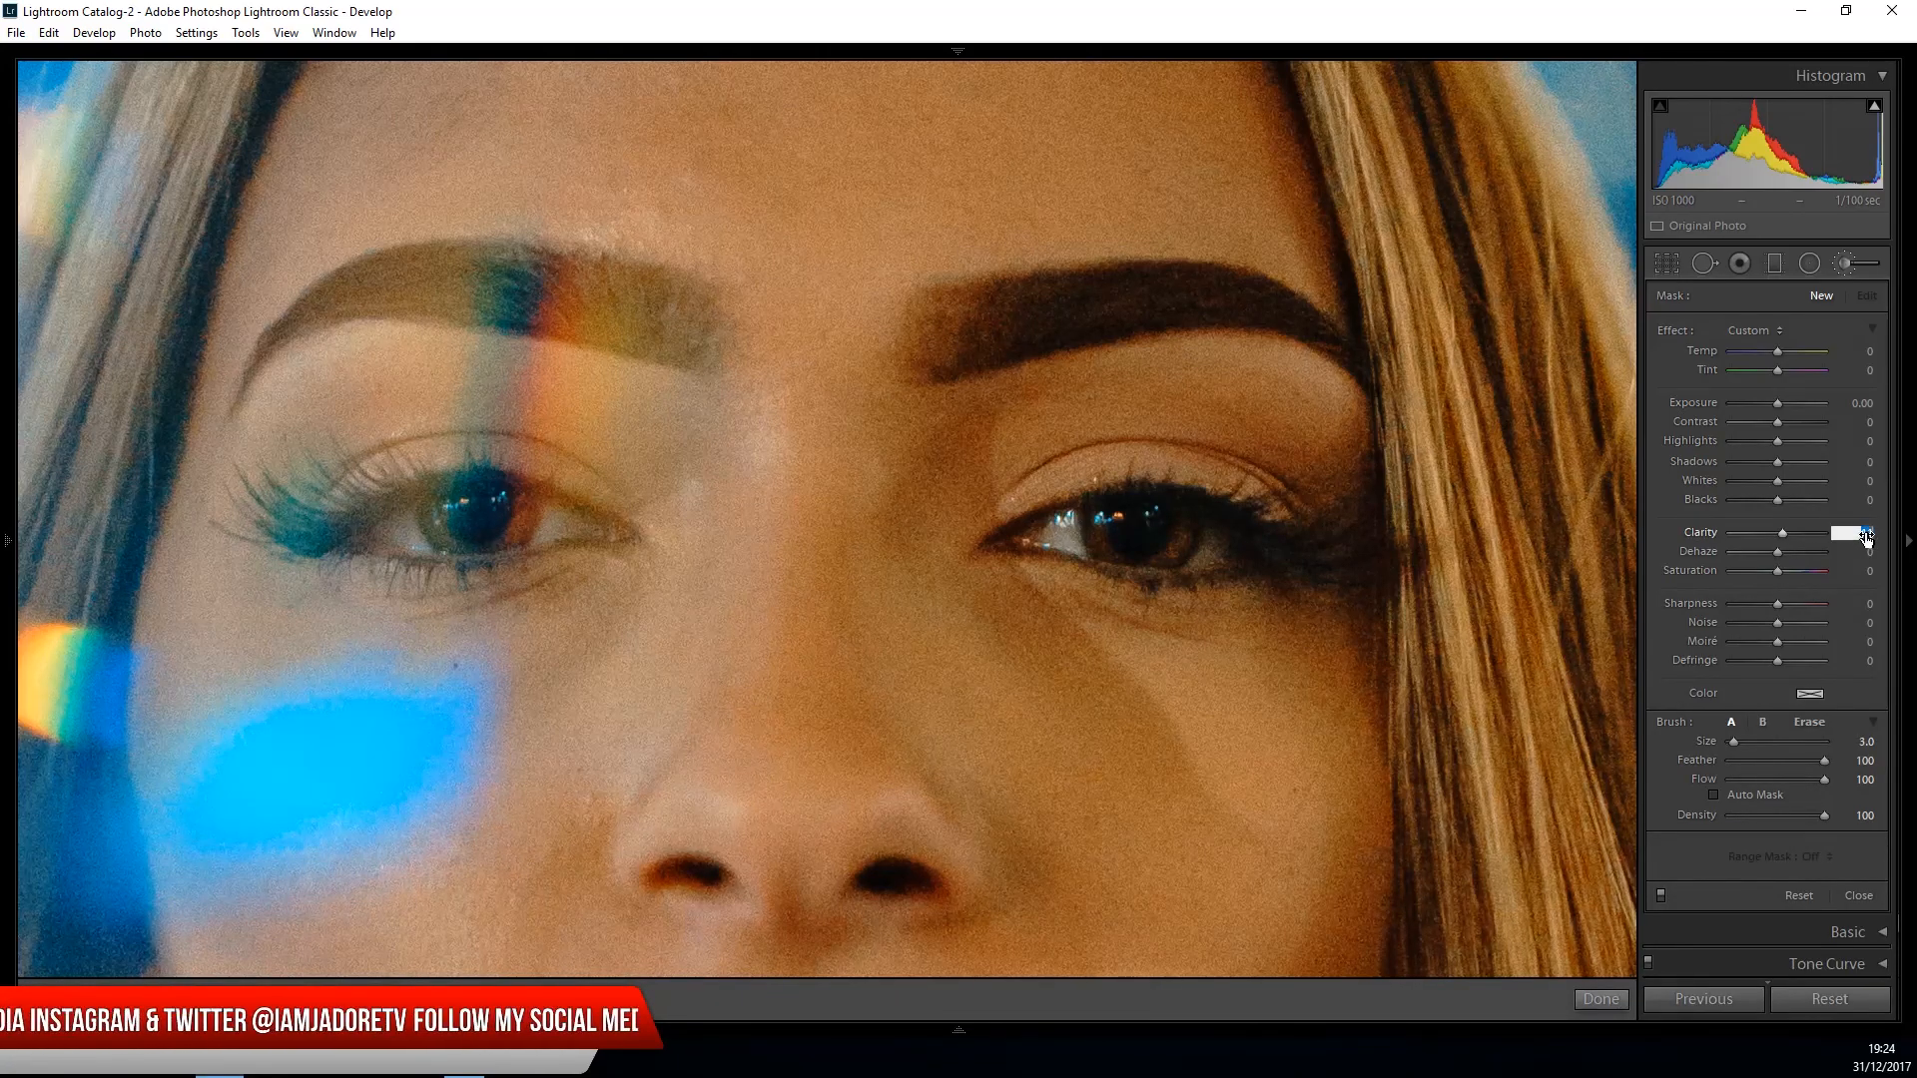
{"action": "type", "text": "0"}
{"action": "key", "text": "Return"}
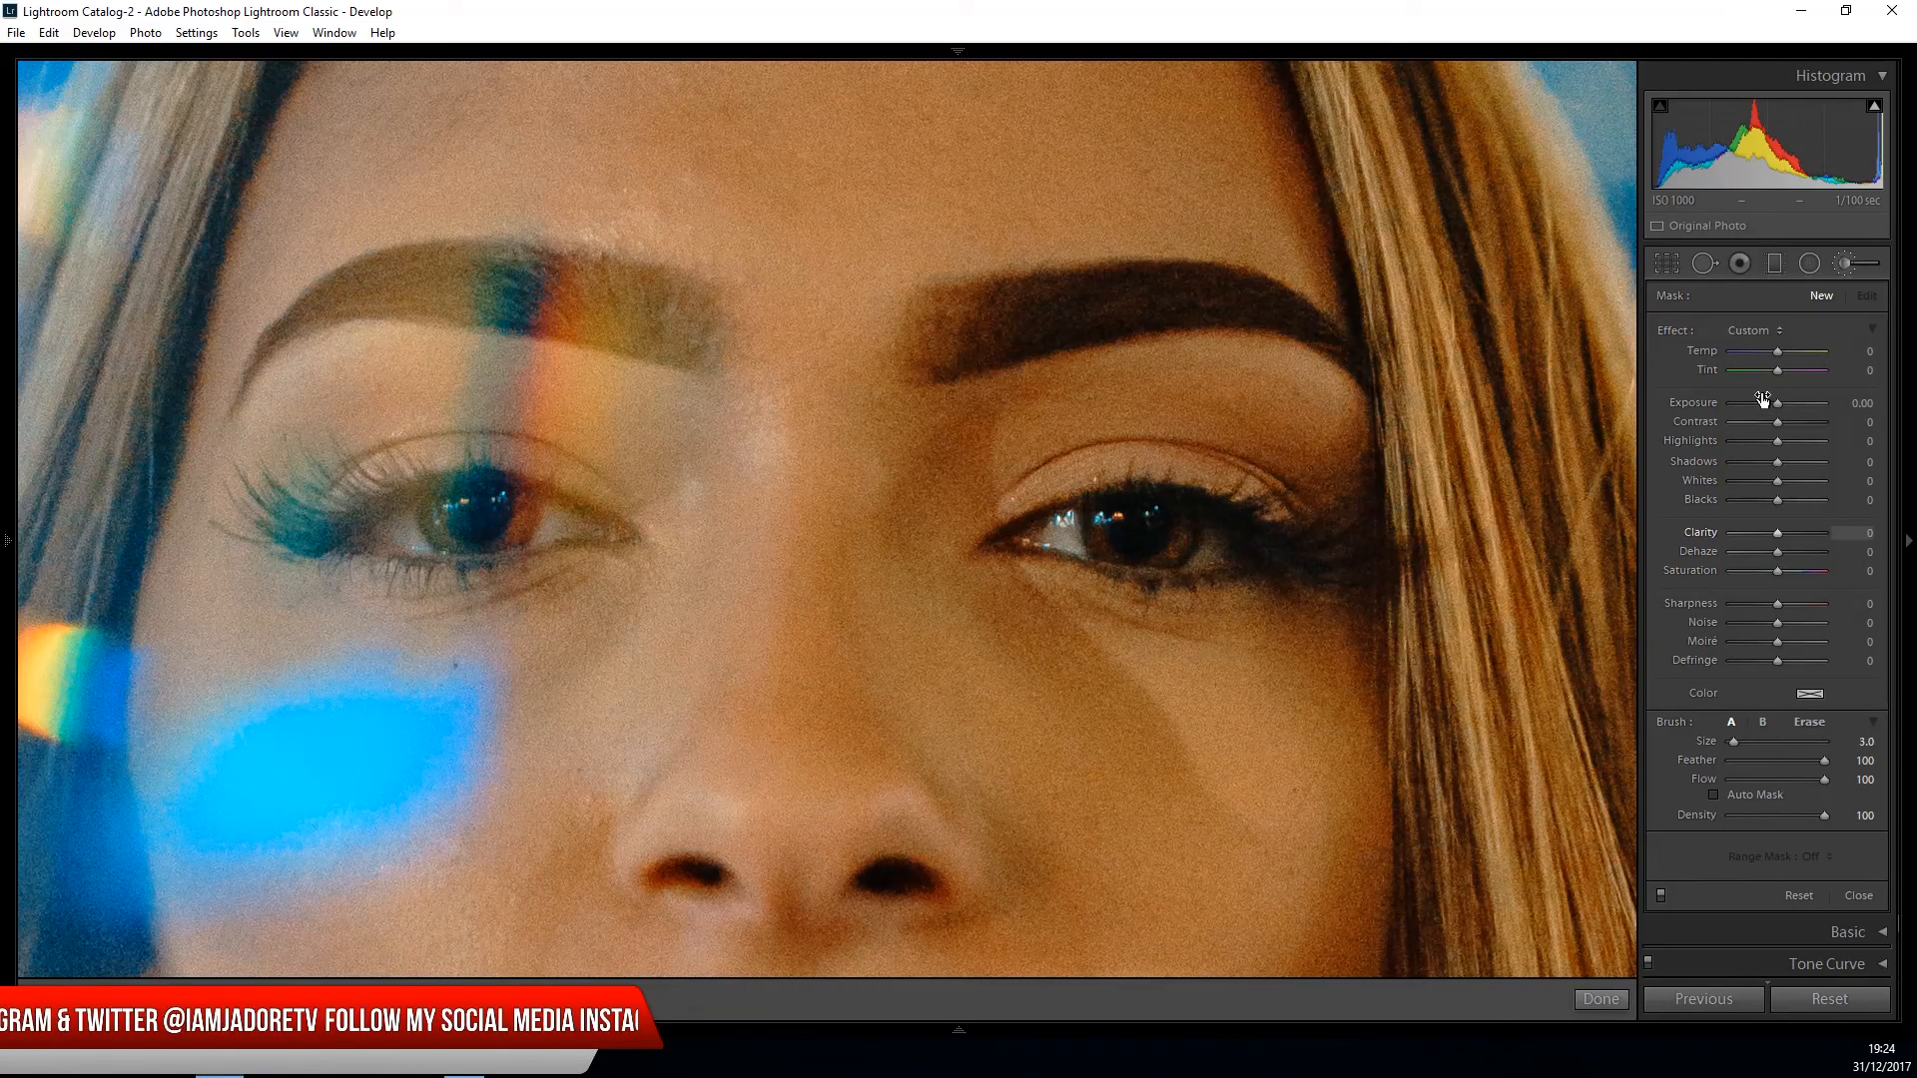
- Brighten both irises by painting them with the adjustment brush at exposure 0.70 and size 2.0
{"action": "left_click_drag", "start_coordinate": [1777, 402], "coordinate": [1782, 405]}
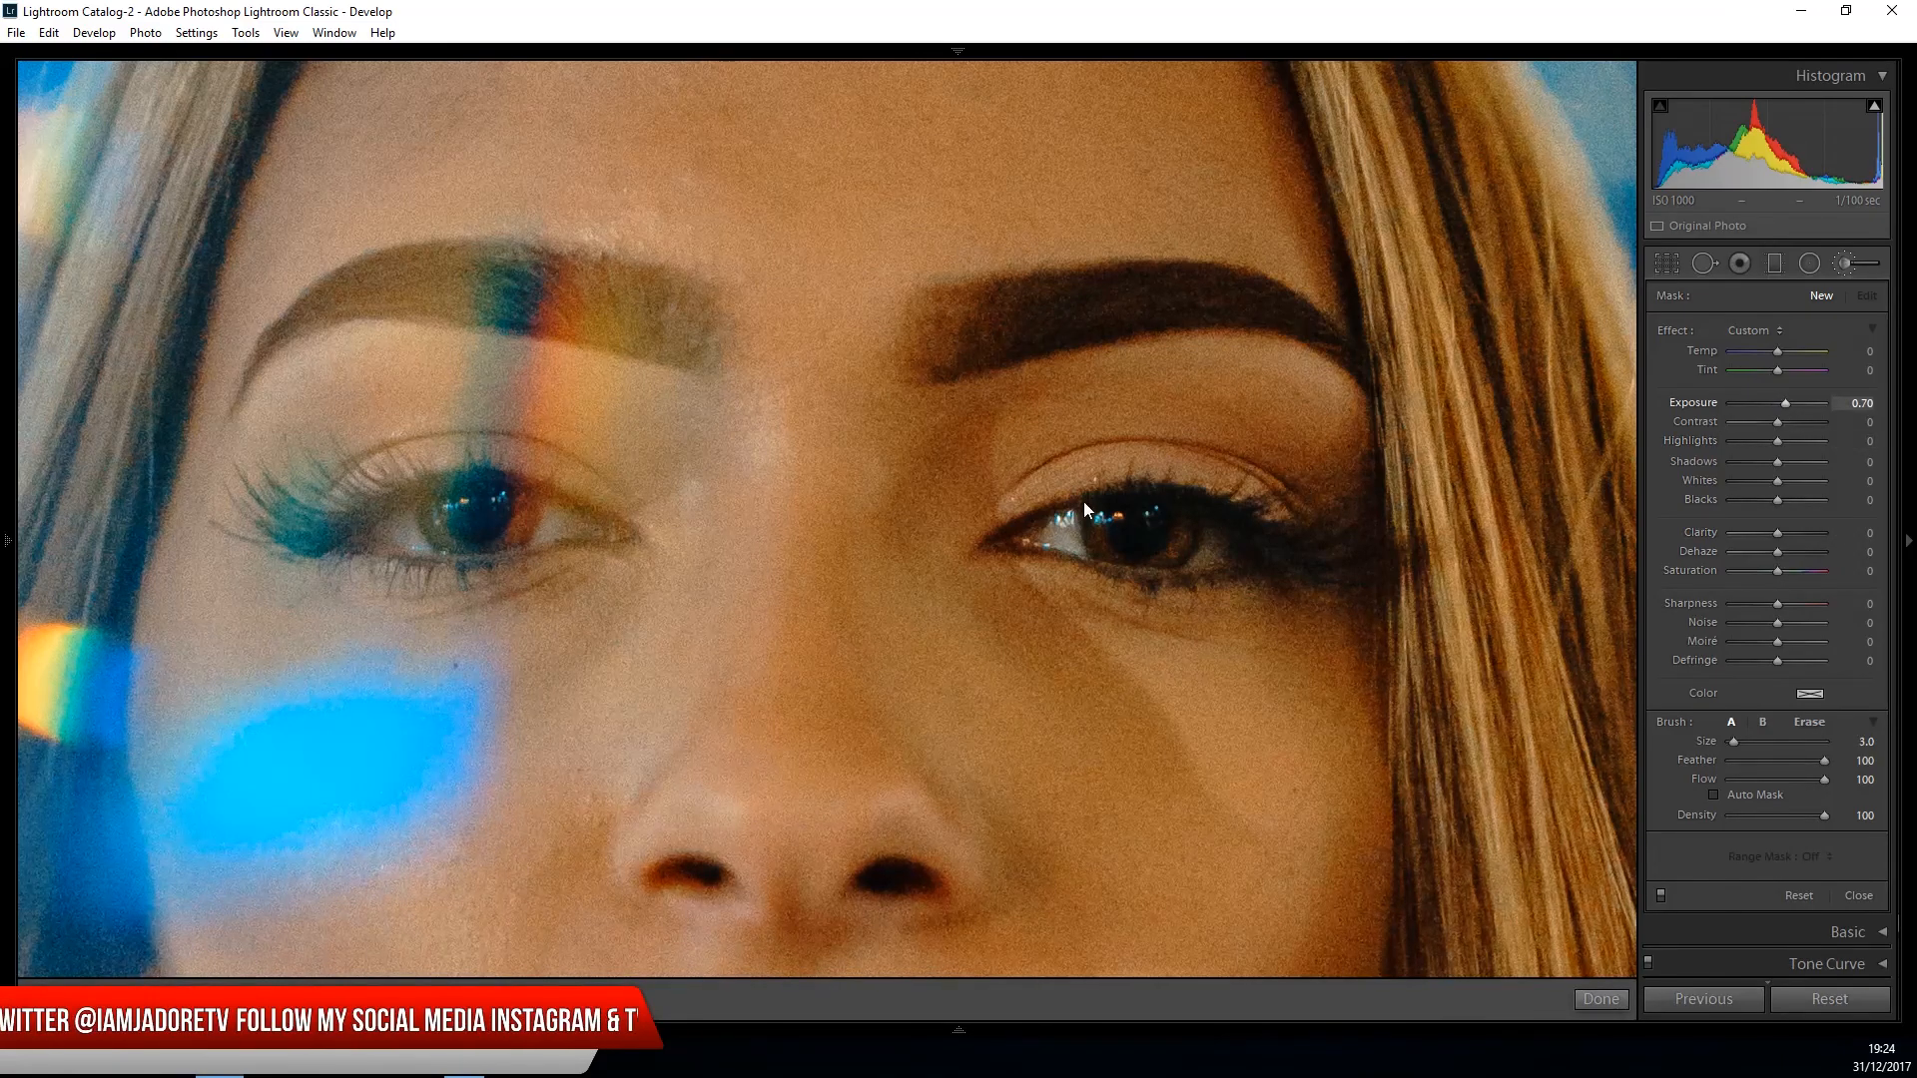
{"action": "mouse_move", "coordinate": [1109, 540]}
{"action": "left_mouse_down"}
{"action": "mouse_move", "coordinate": [1169, 561]}
{"action": "mouse_move", "coordinate": [1188, 518]}
{"action": "mouse_move", "coordinate": [1182, 555]}
{"action": "mouse_move", "coordinate": [1200, 521]}
{"action": "mouse_move", "coordinate": [1157, 557]}
{"action": "mouse_move", "coordinate": [1098, 518]}
{"action": "left_mouse_up"}
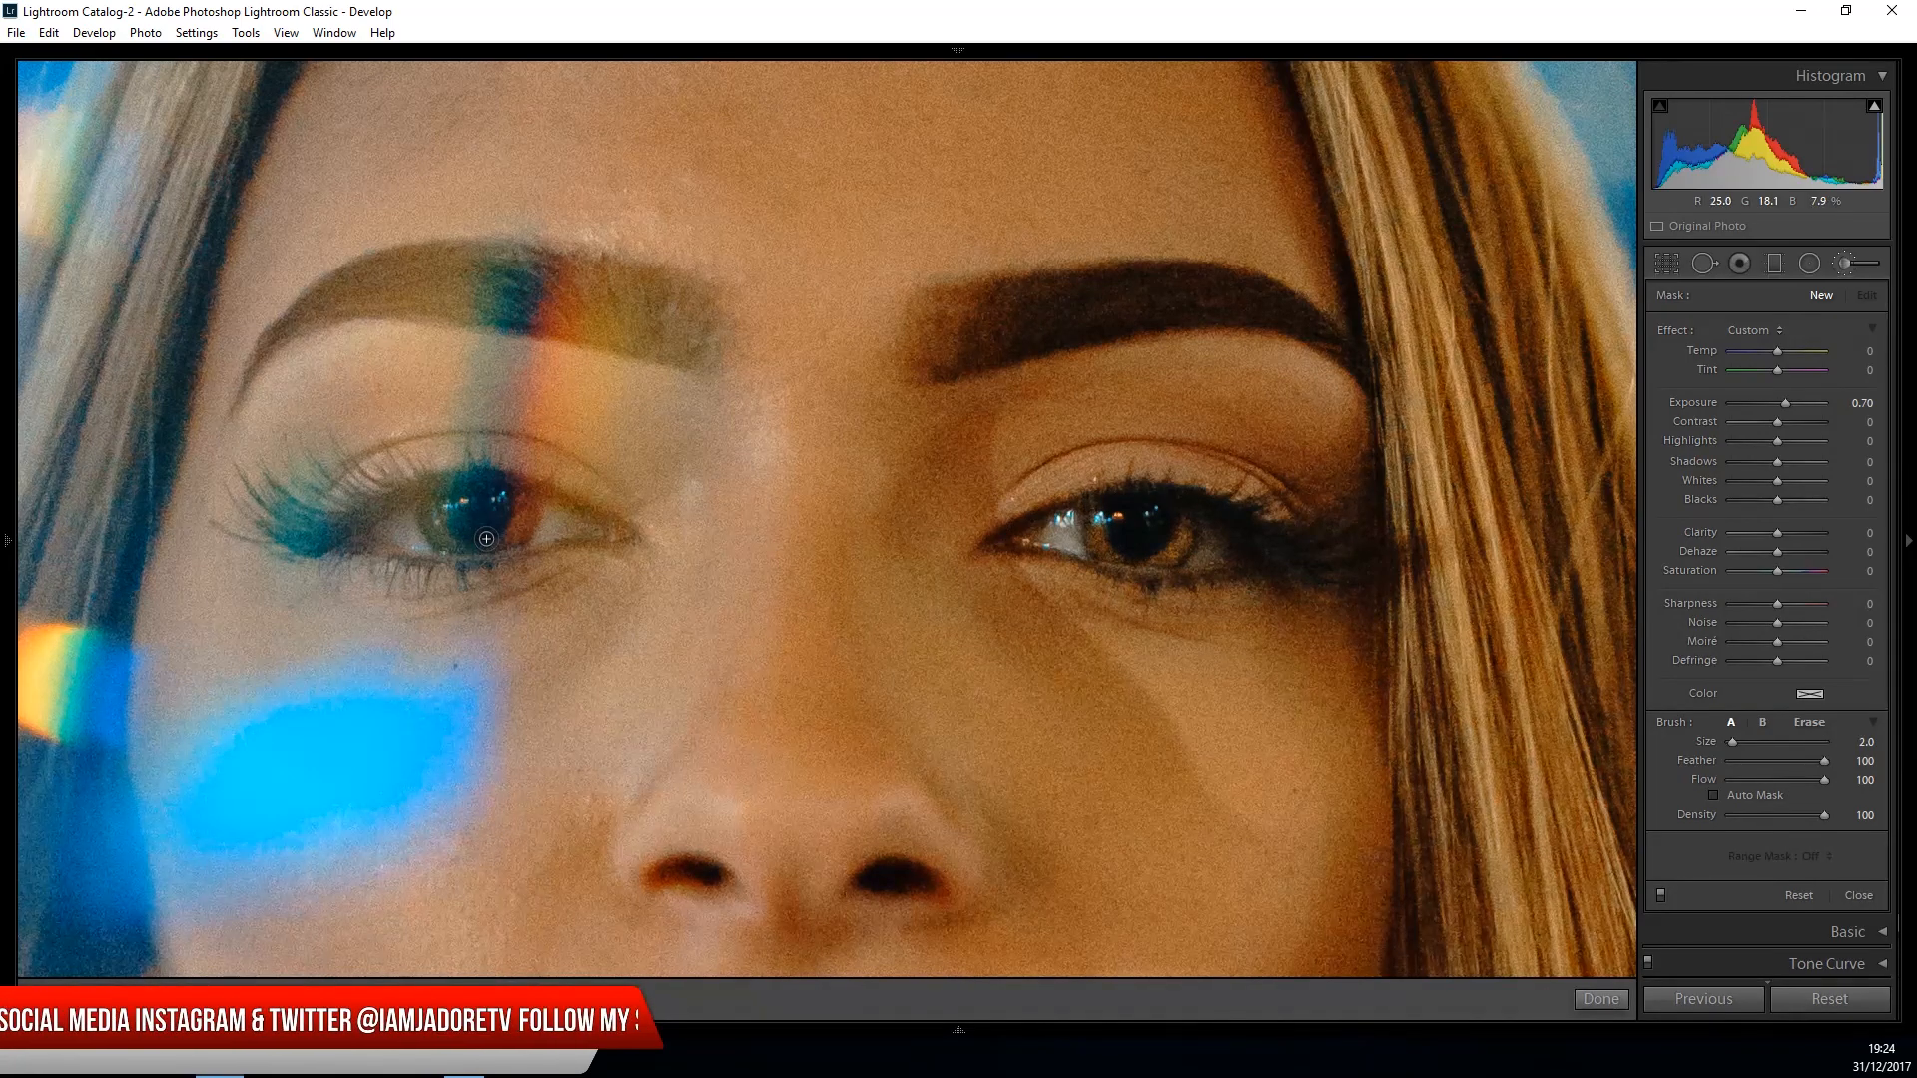
{"action": "mouse_move", "coordinate": [496, 542]}
{"action": "left_mouse_down"}
{"action": "mouse_move", "coordinate": [459, 546]}
{"action": "mouse_move", "coordinate": [421, 499]}
{"action": "left_mouse_up"}
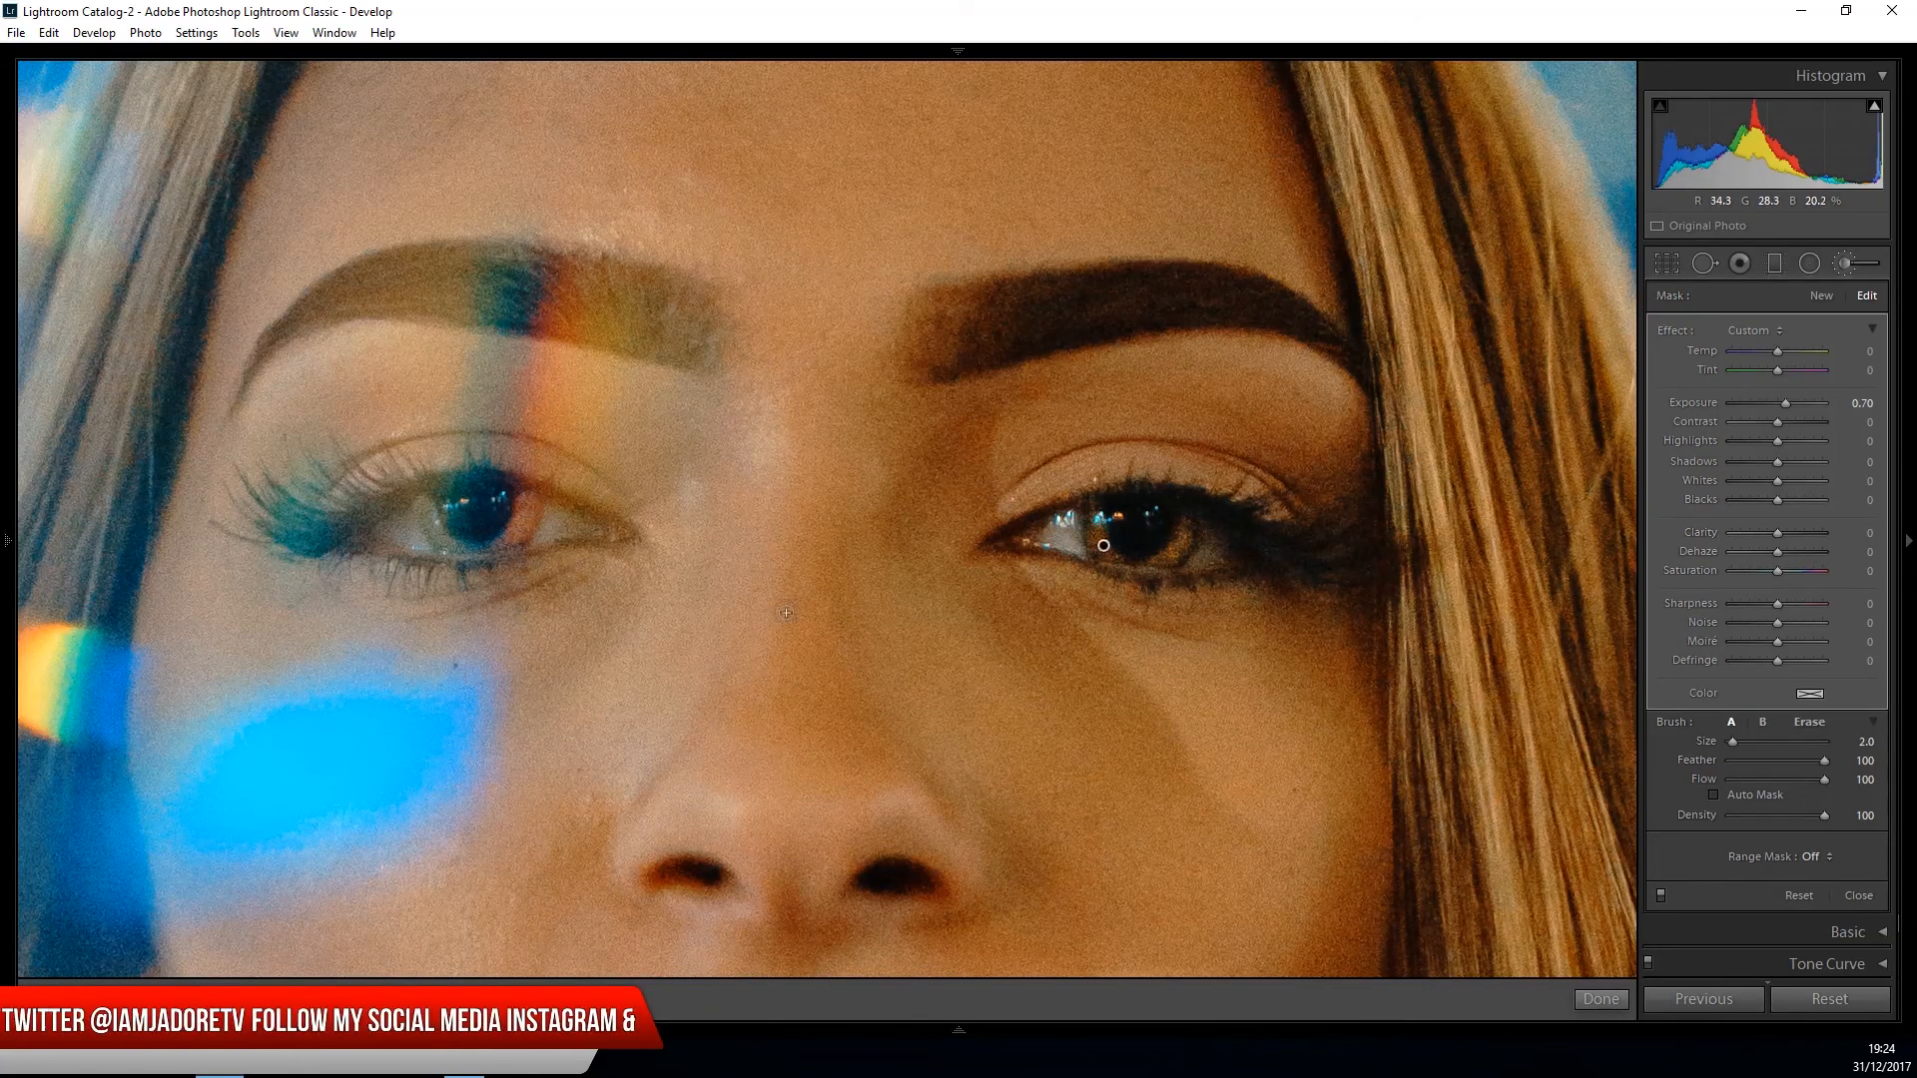
{"action": "left_click", "coordinate": [1600, 998]}
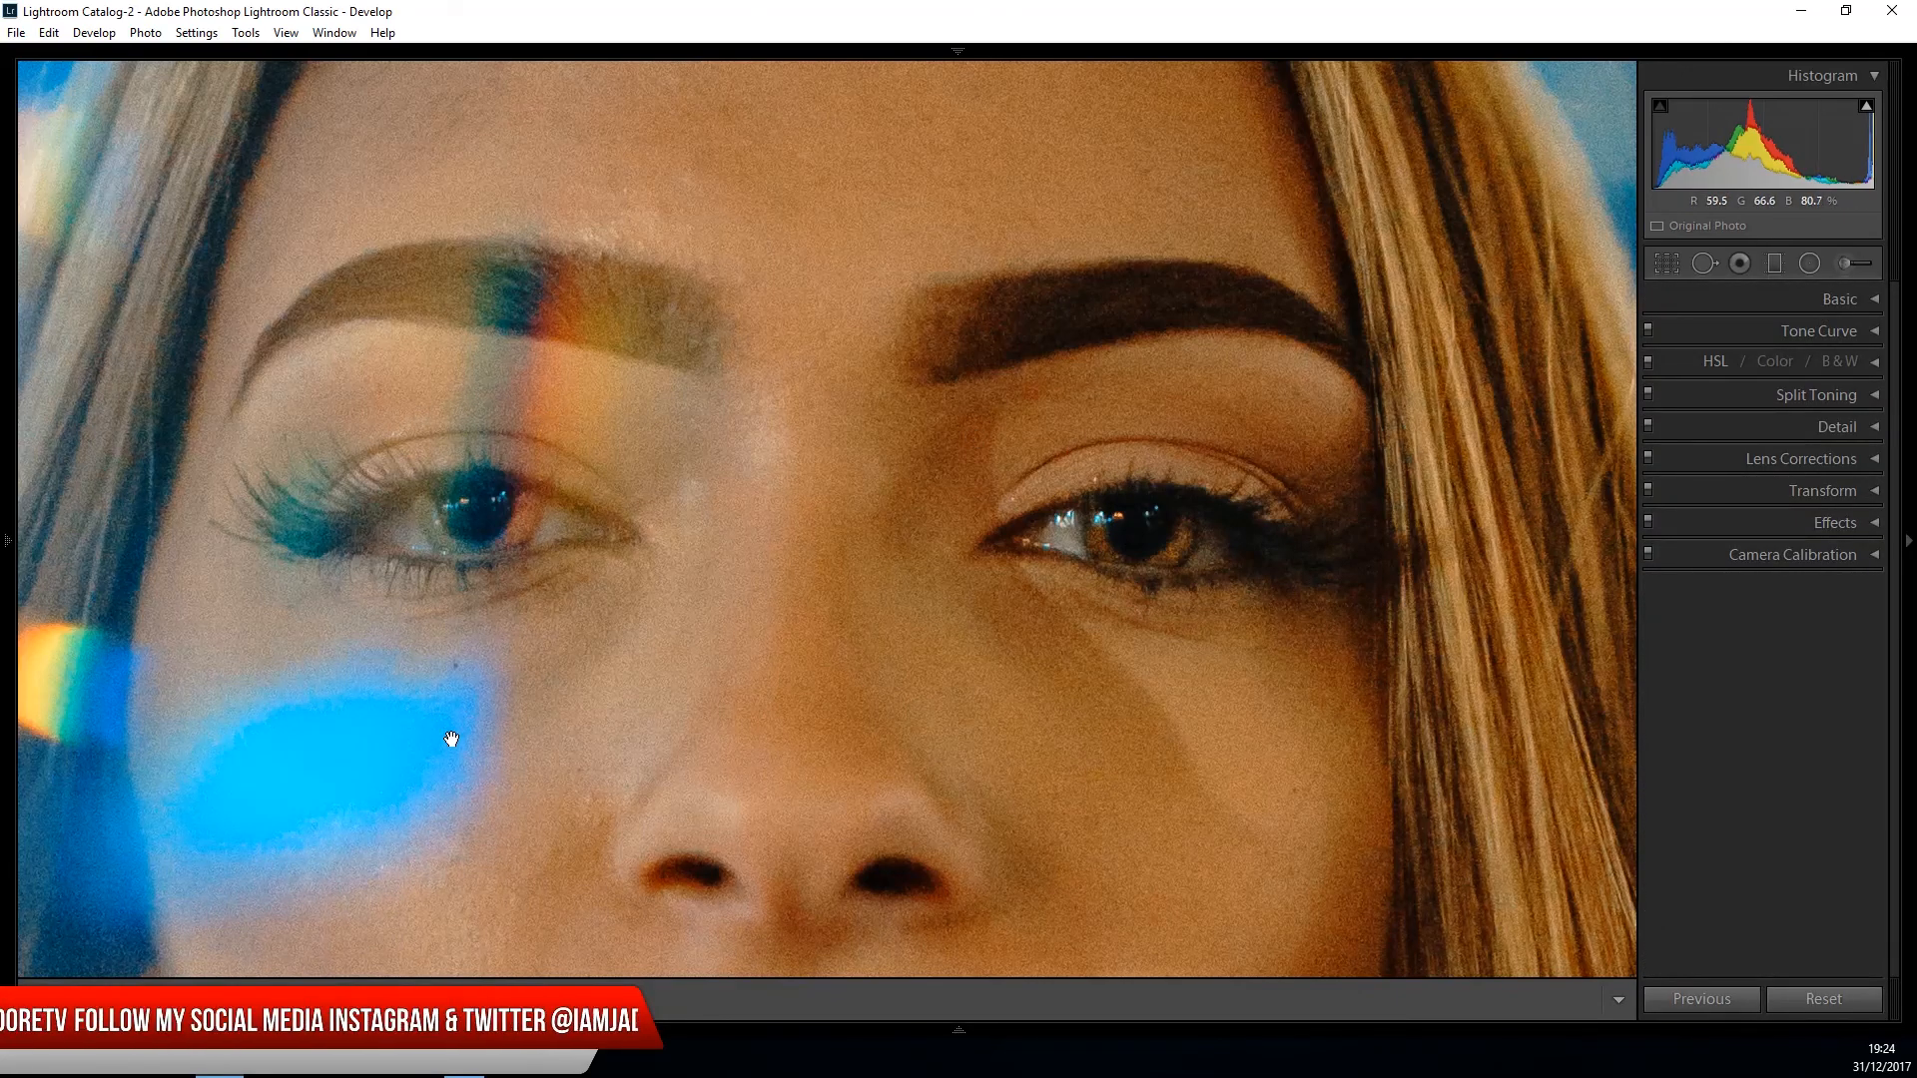
- With the whole portrait in view, reduce the exposure of the existing eye brush adjustment to 0.44
{"action": "mouse_move", "coordinate": [8, 541]}
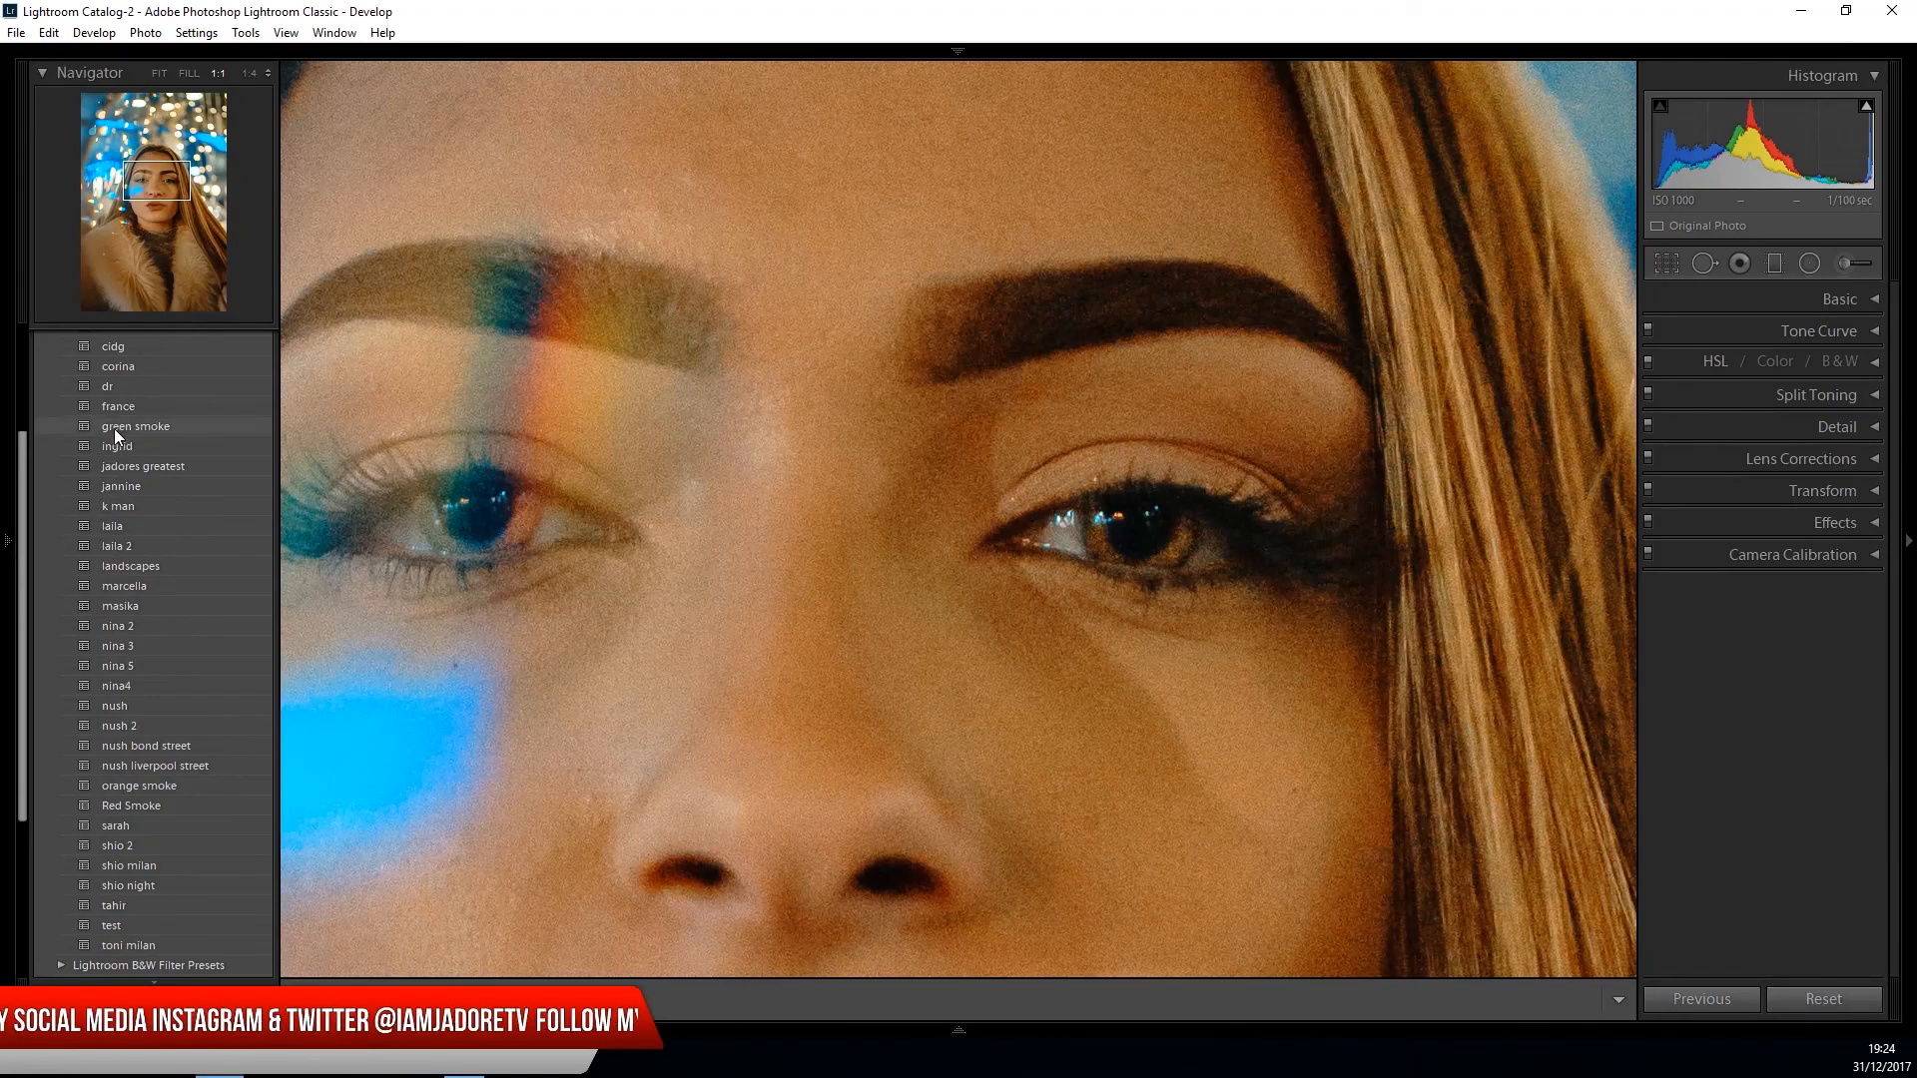
{"action": "left_click", "coordinate": [156, 72]}
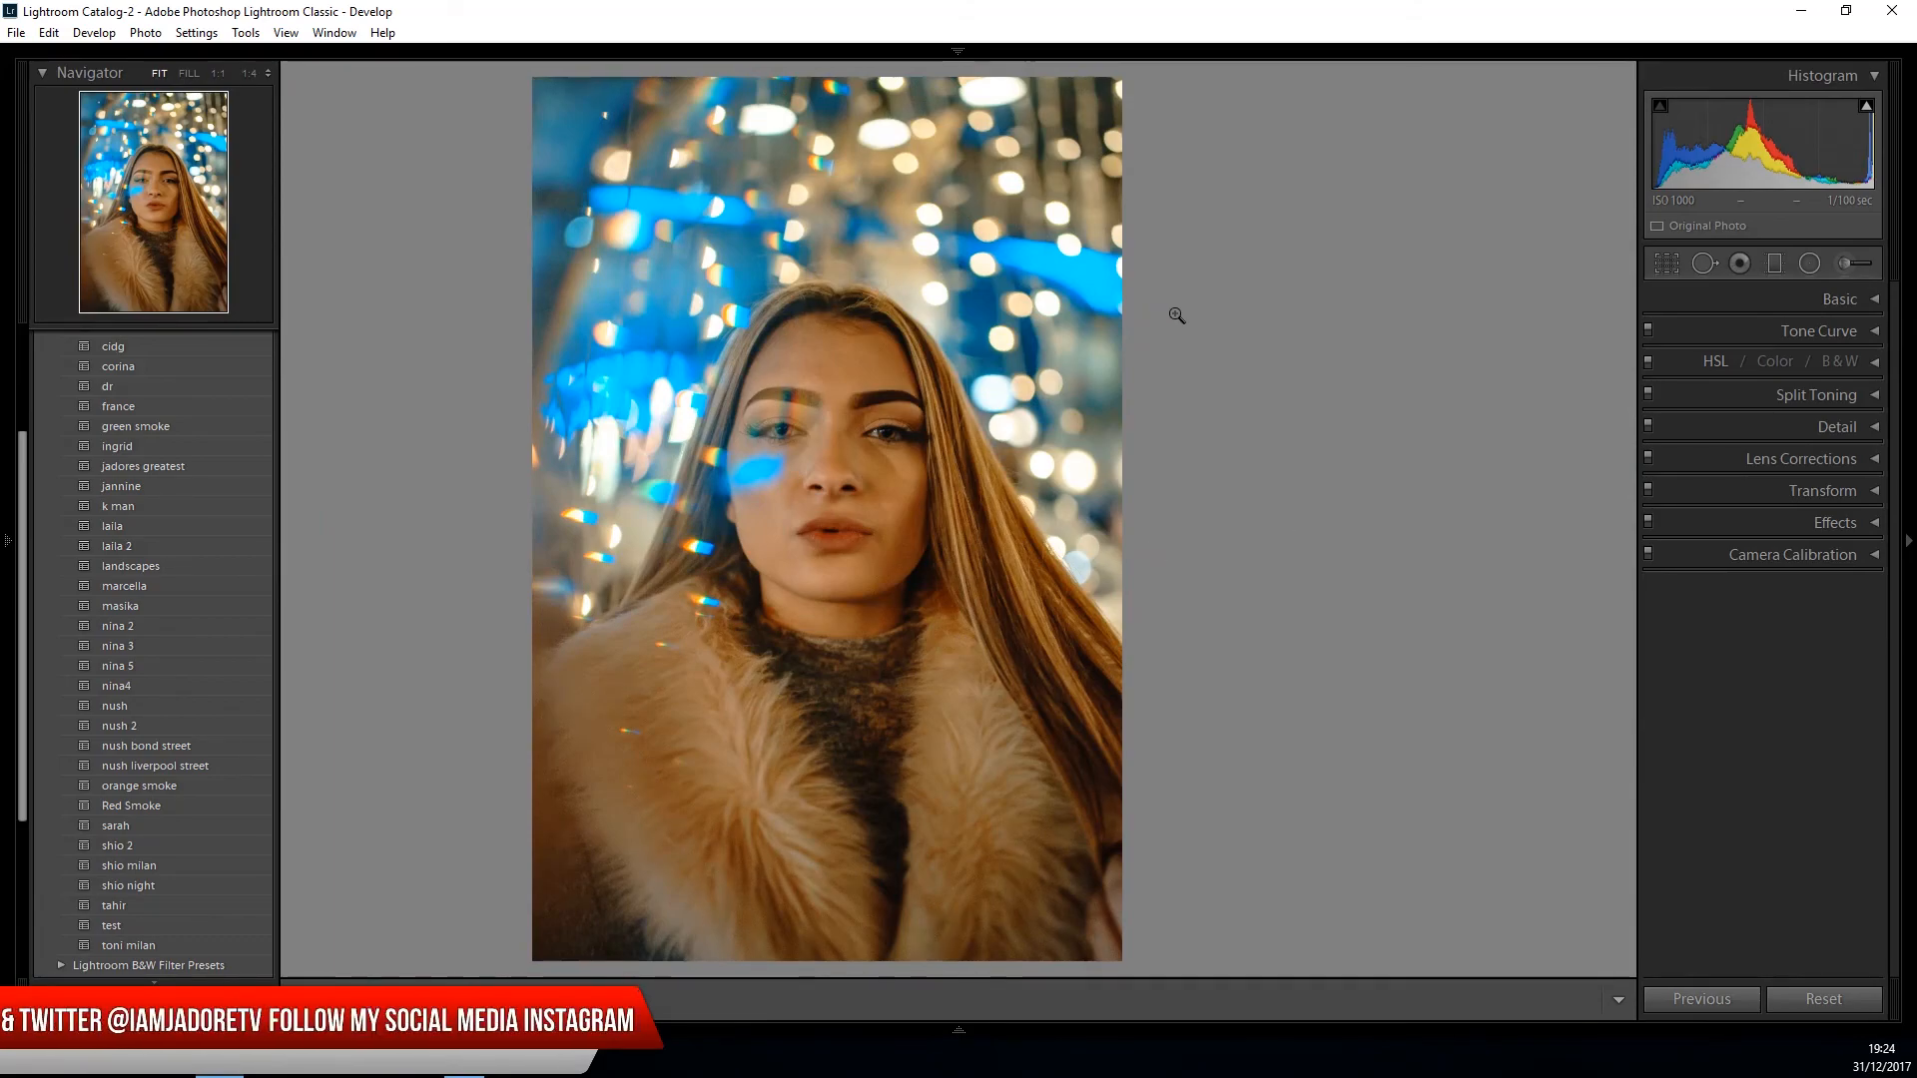
{"action": "key", "text": "F7"}
{"action": "left_click", "coordinate": [1843, 266]}
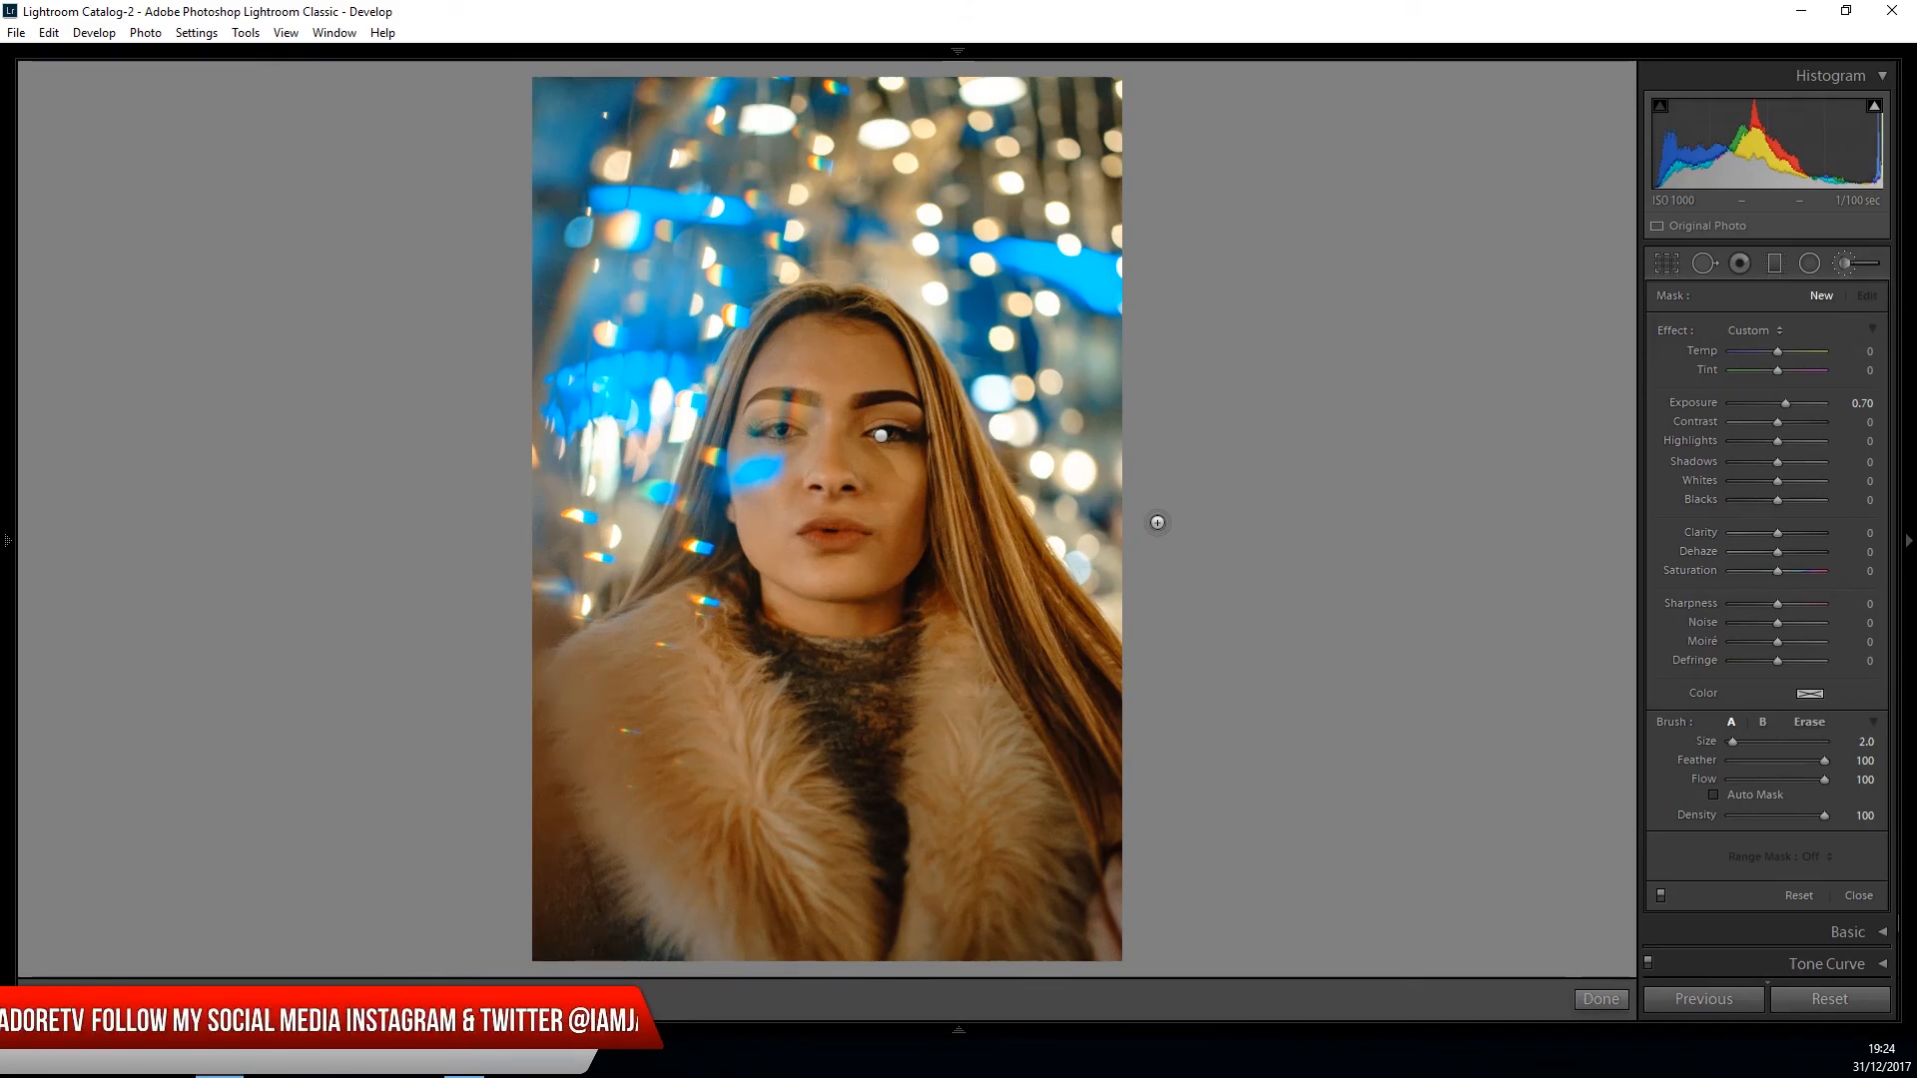
{"action": "left_click", "coordinate": [882, 437]}
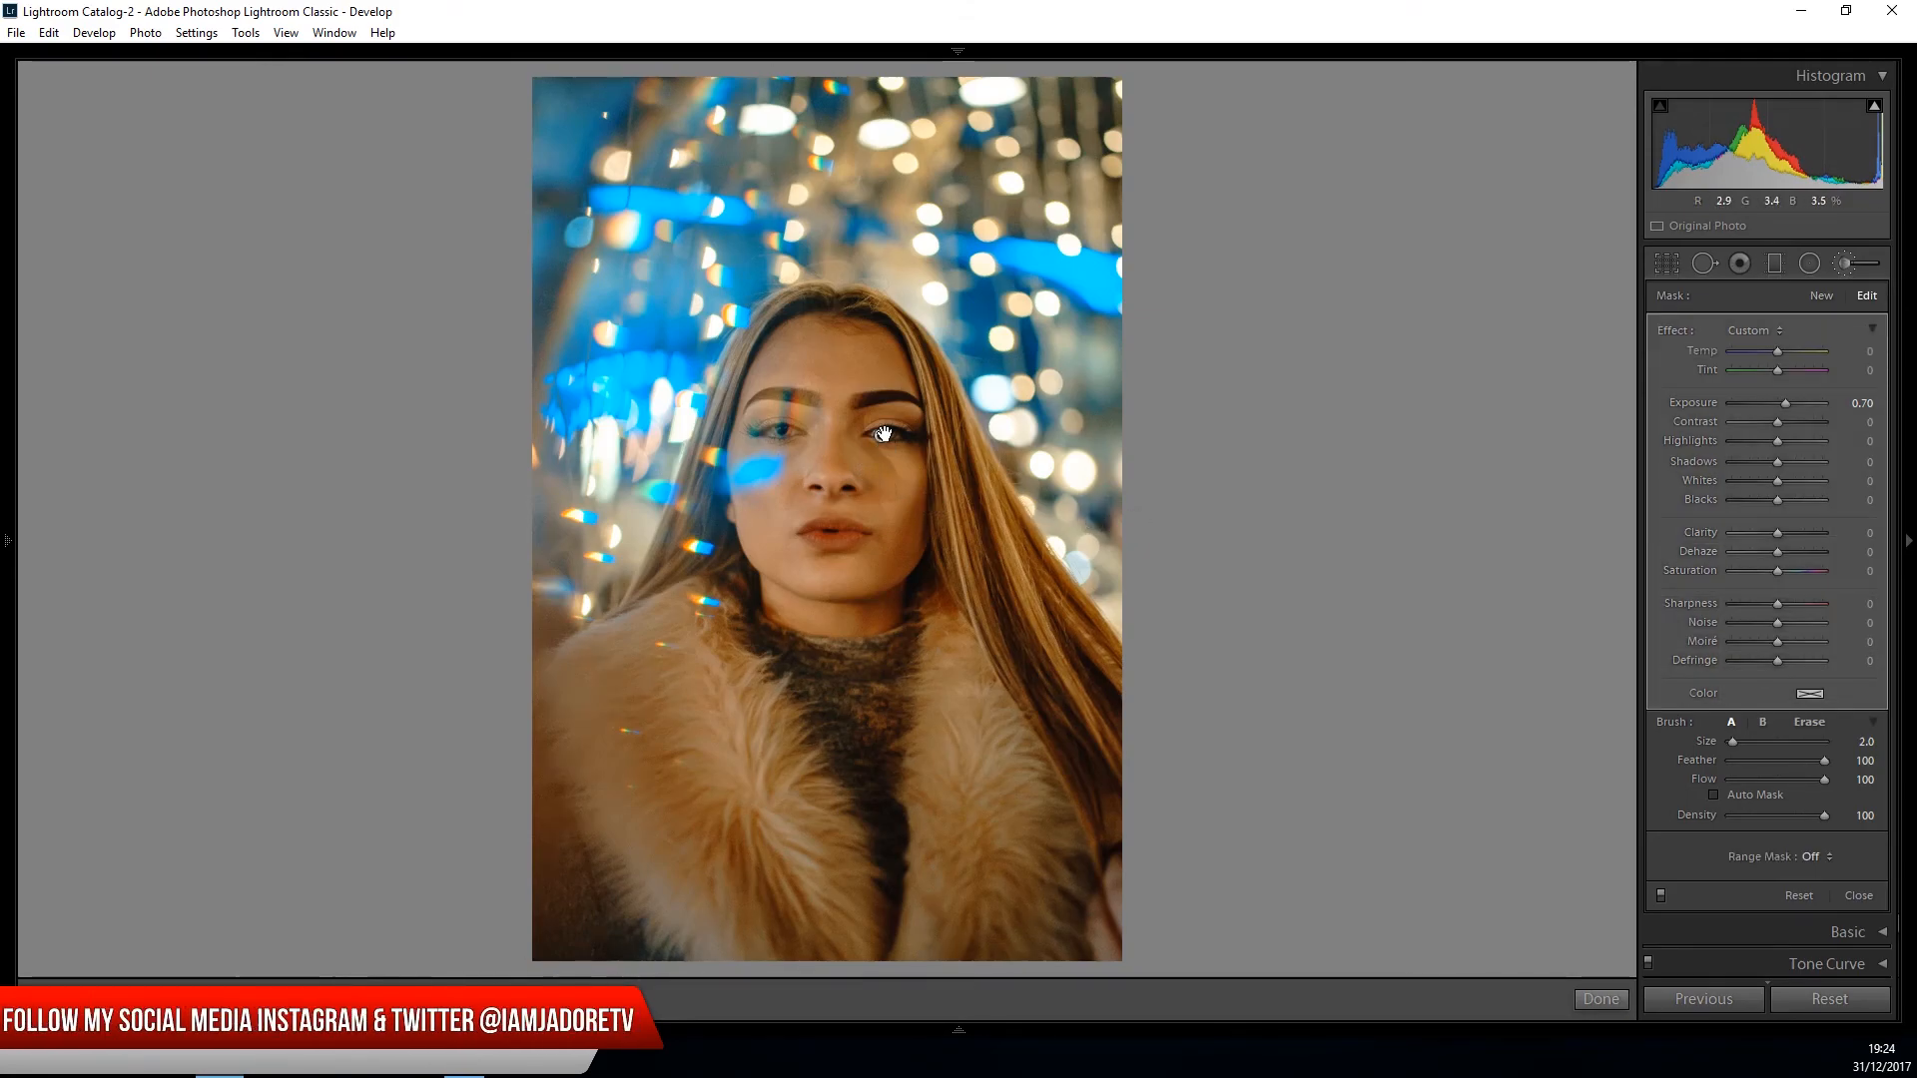
{"action": "left_click_drag", "start_coordinate": [1789, 404], "coordinate": [1785, 404]}
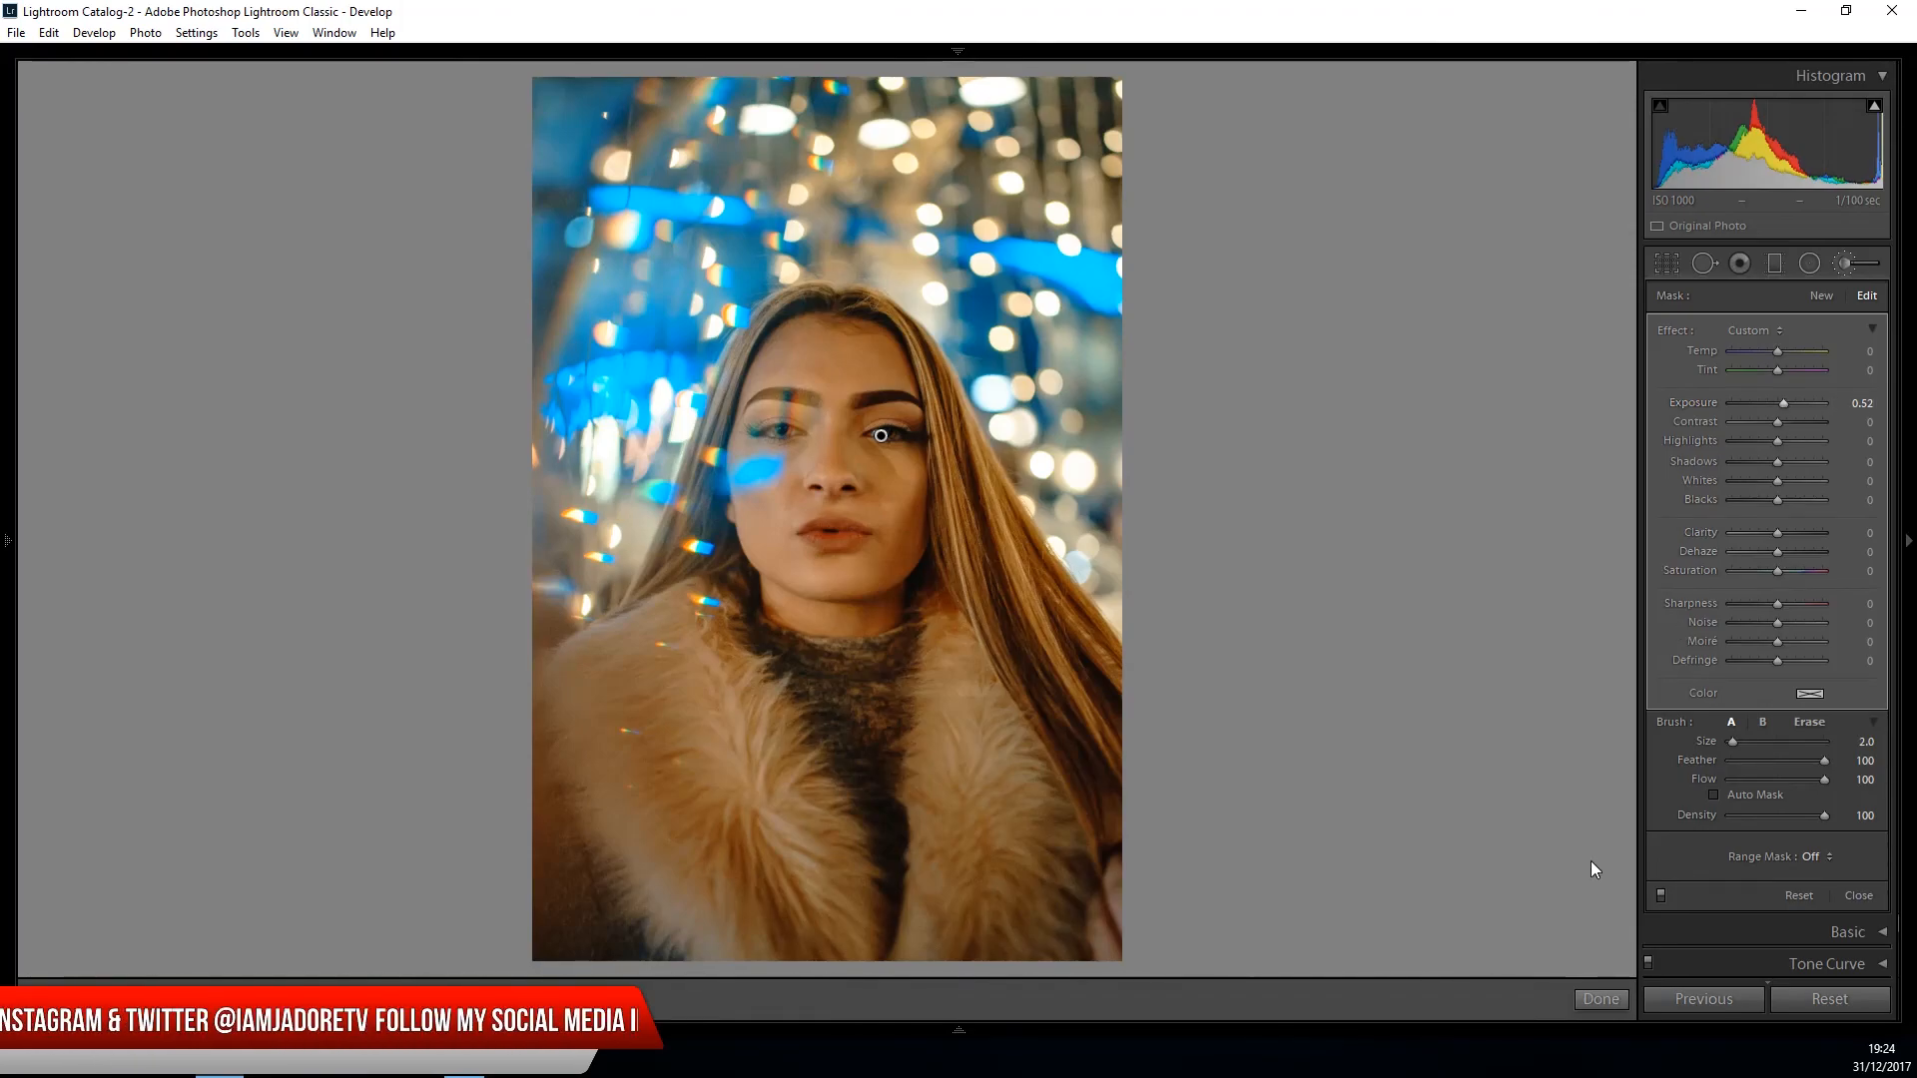
{"action": "left_click_drag", "start_coordinate": [1782, 405], "coordinate": [1779, 404]}
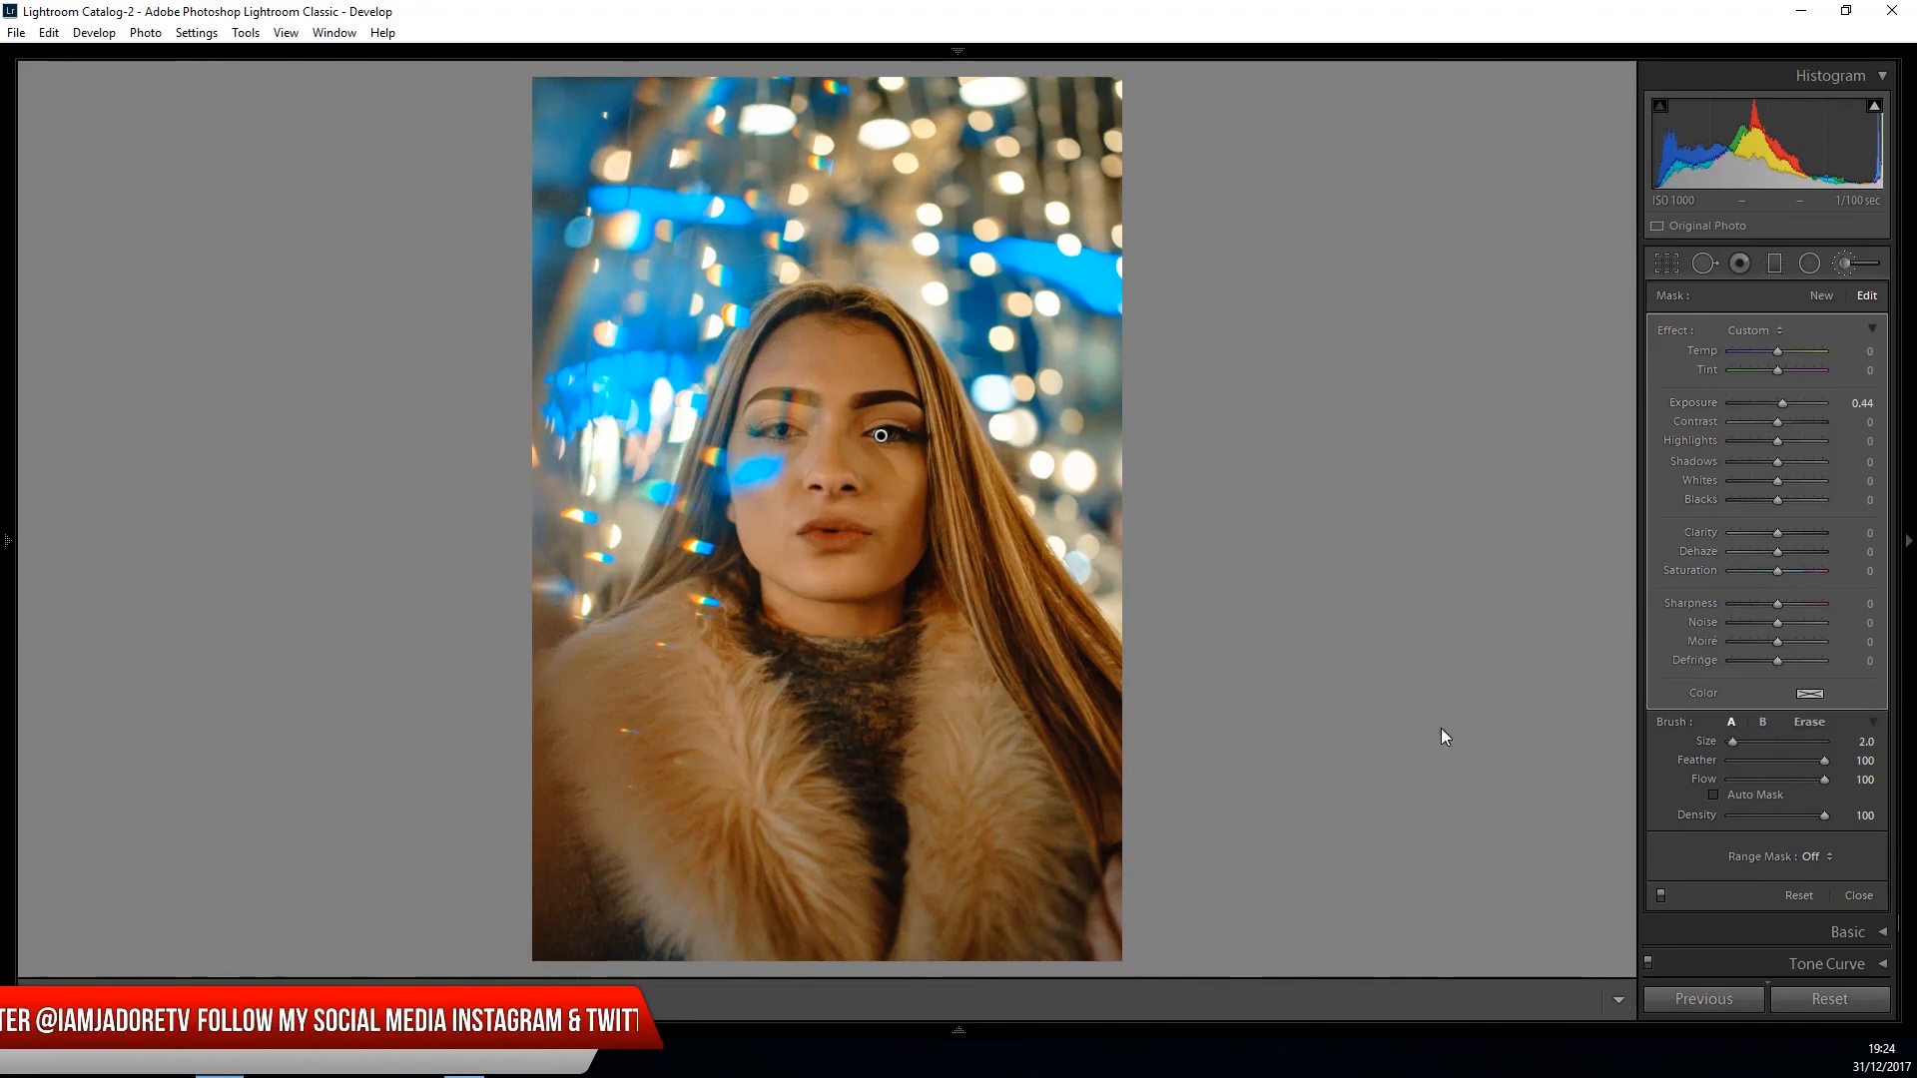
{"action": "key", "text": "k"}
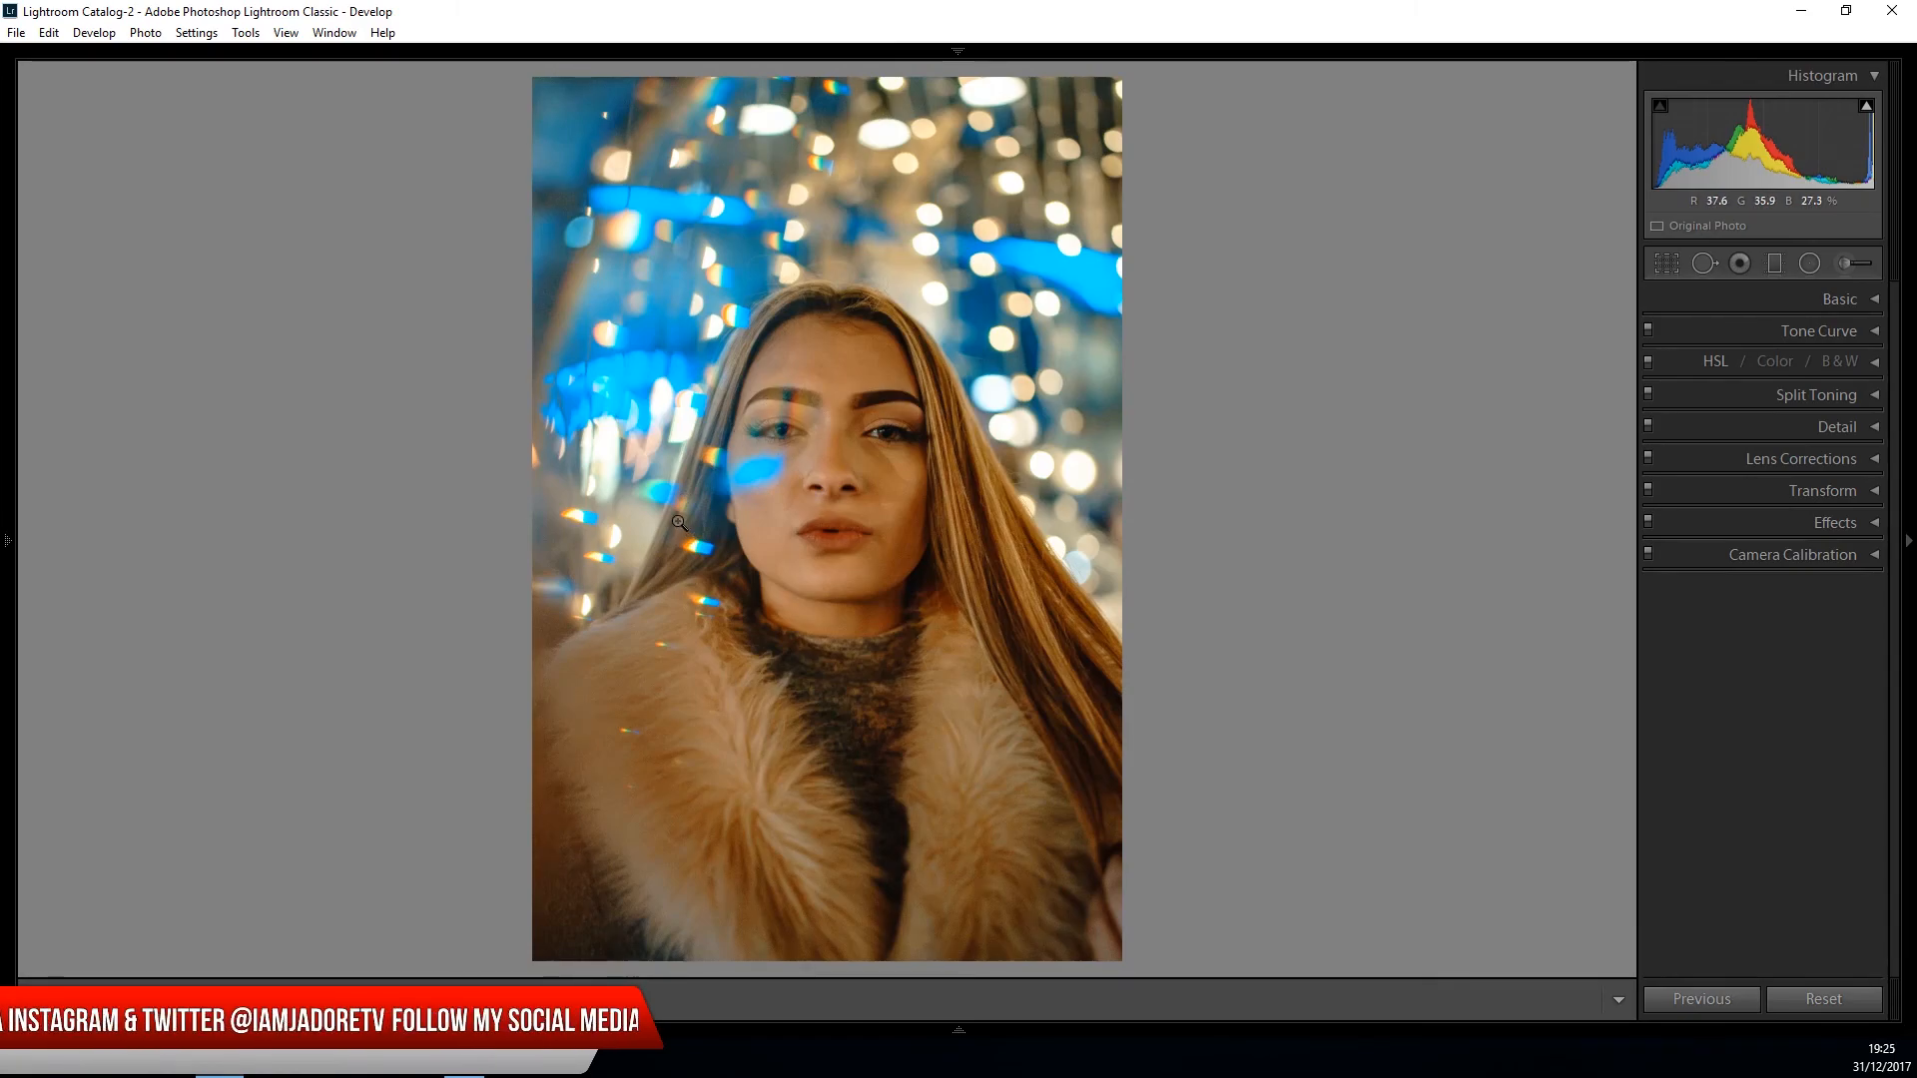
- Check the eye adjustment's mask overlay and erase part of it at the iris nearest the blue light patch, using eraser size 5.4 and flow 55
{"action": "left_click", "coordinate": [783, 439]}
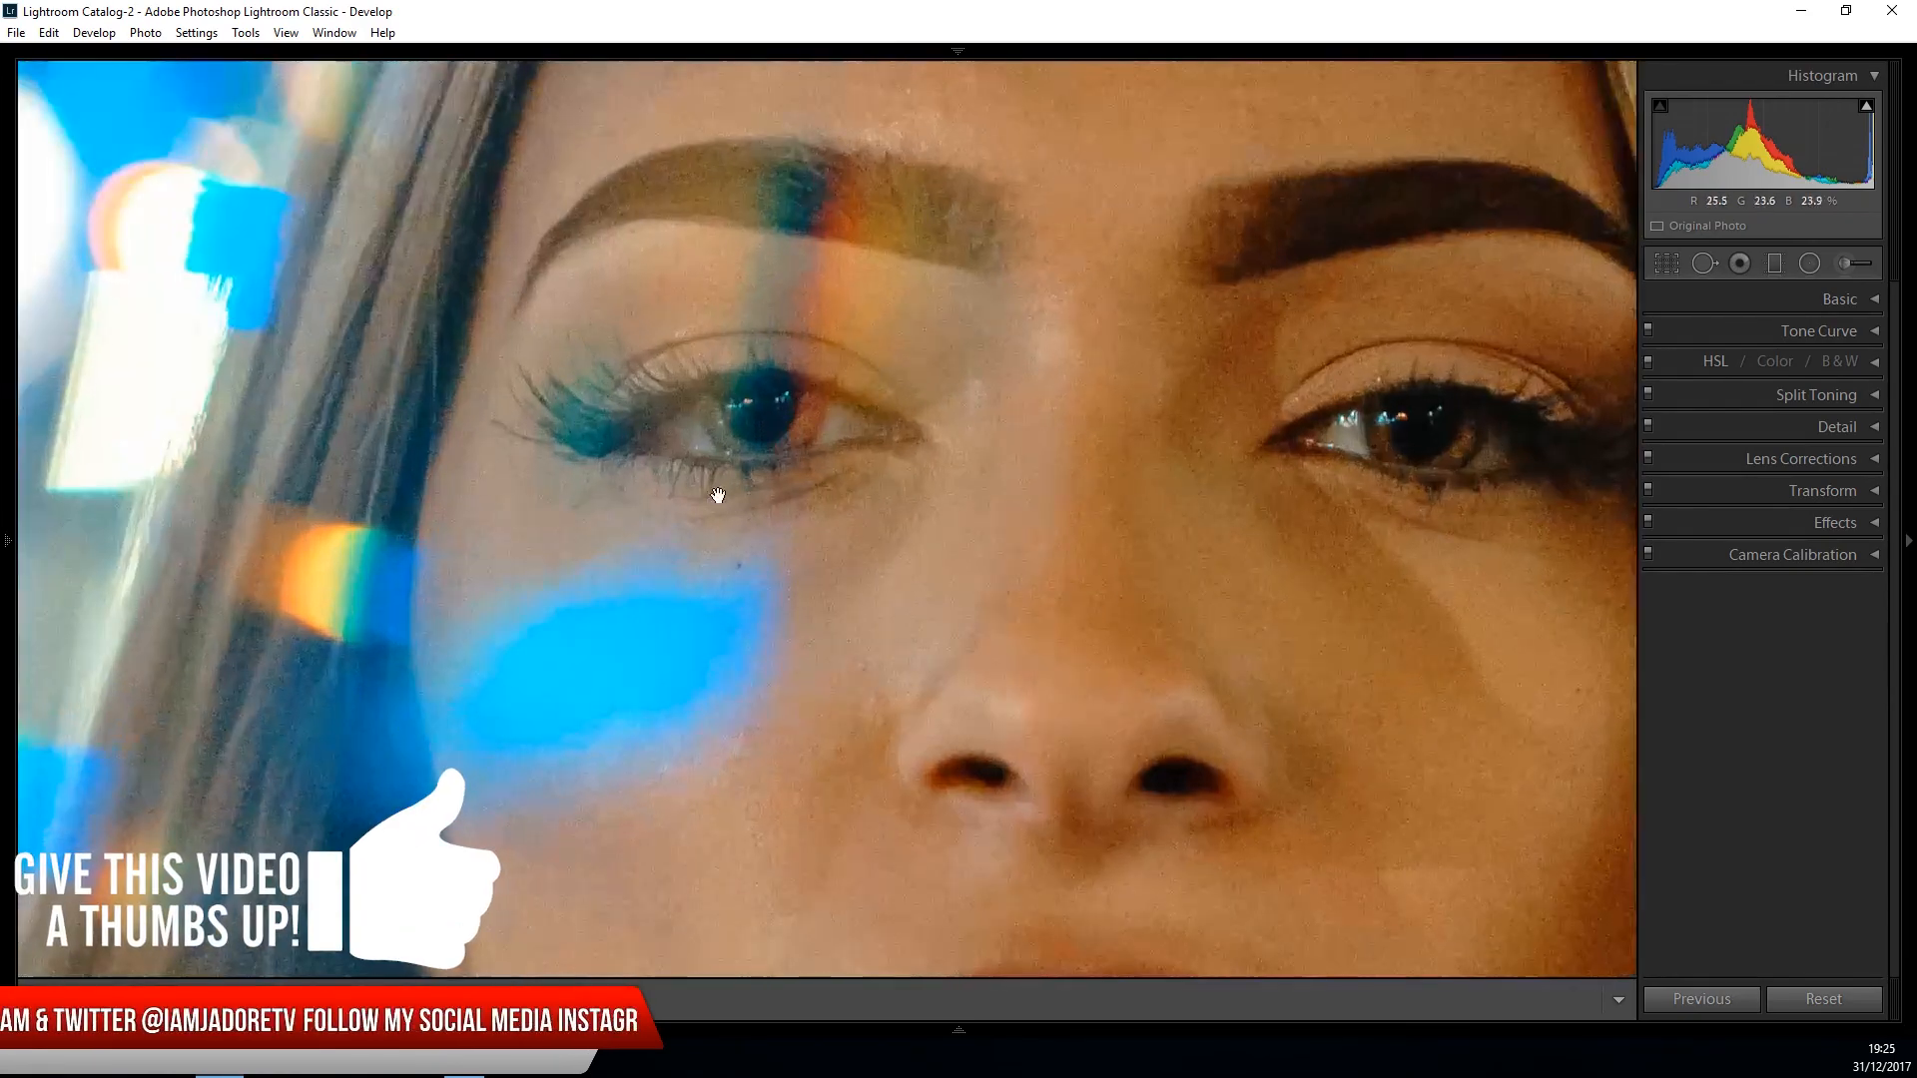
{"action": "left_click", "coordinate": [1849, 265]}
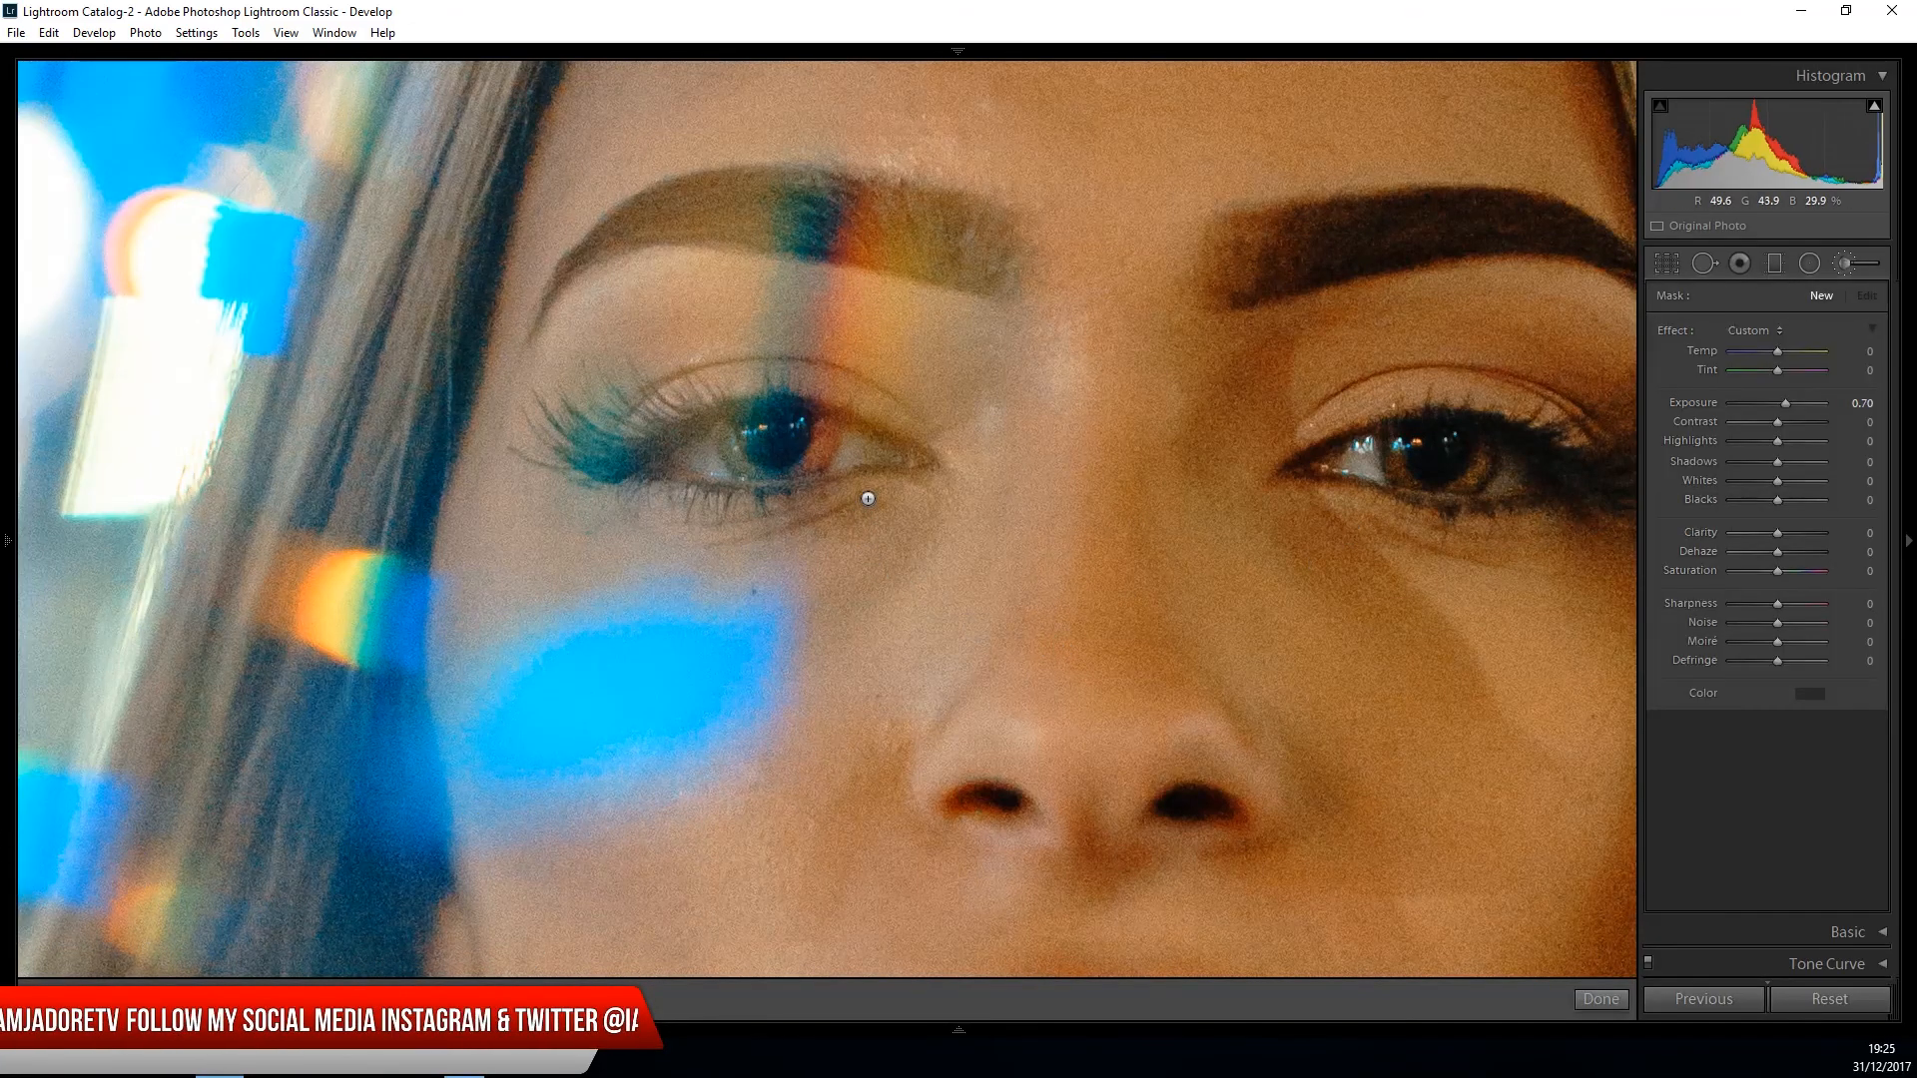
{"action": "left_click", "coordinate": [1402, 471]}
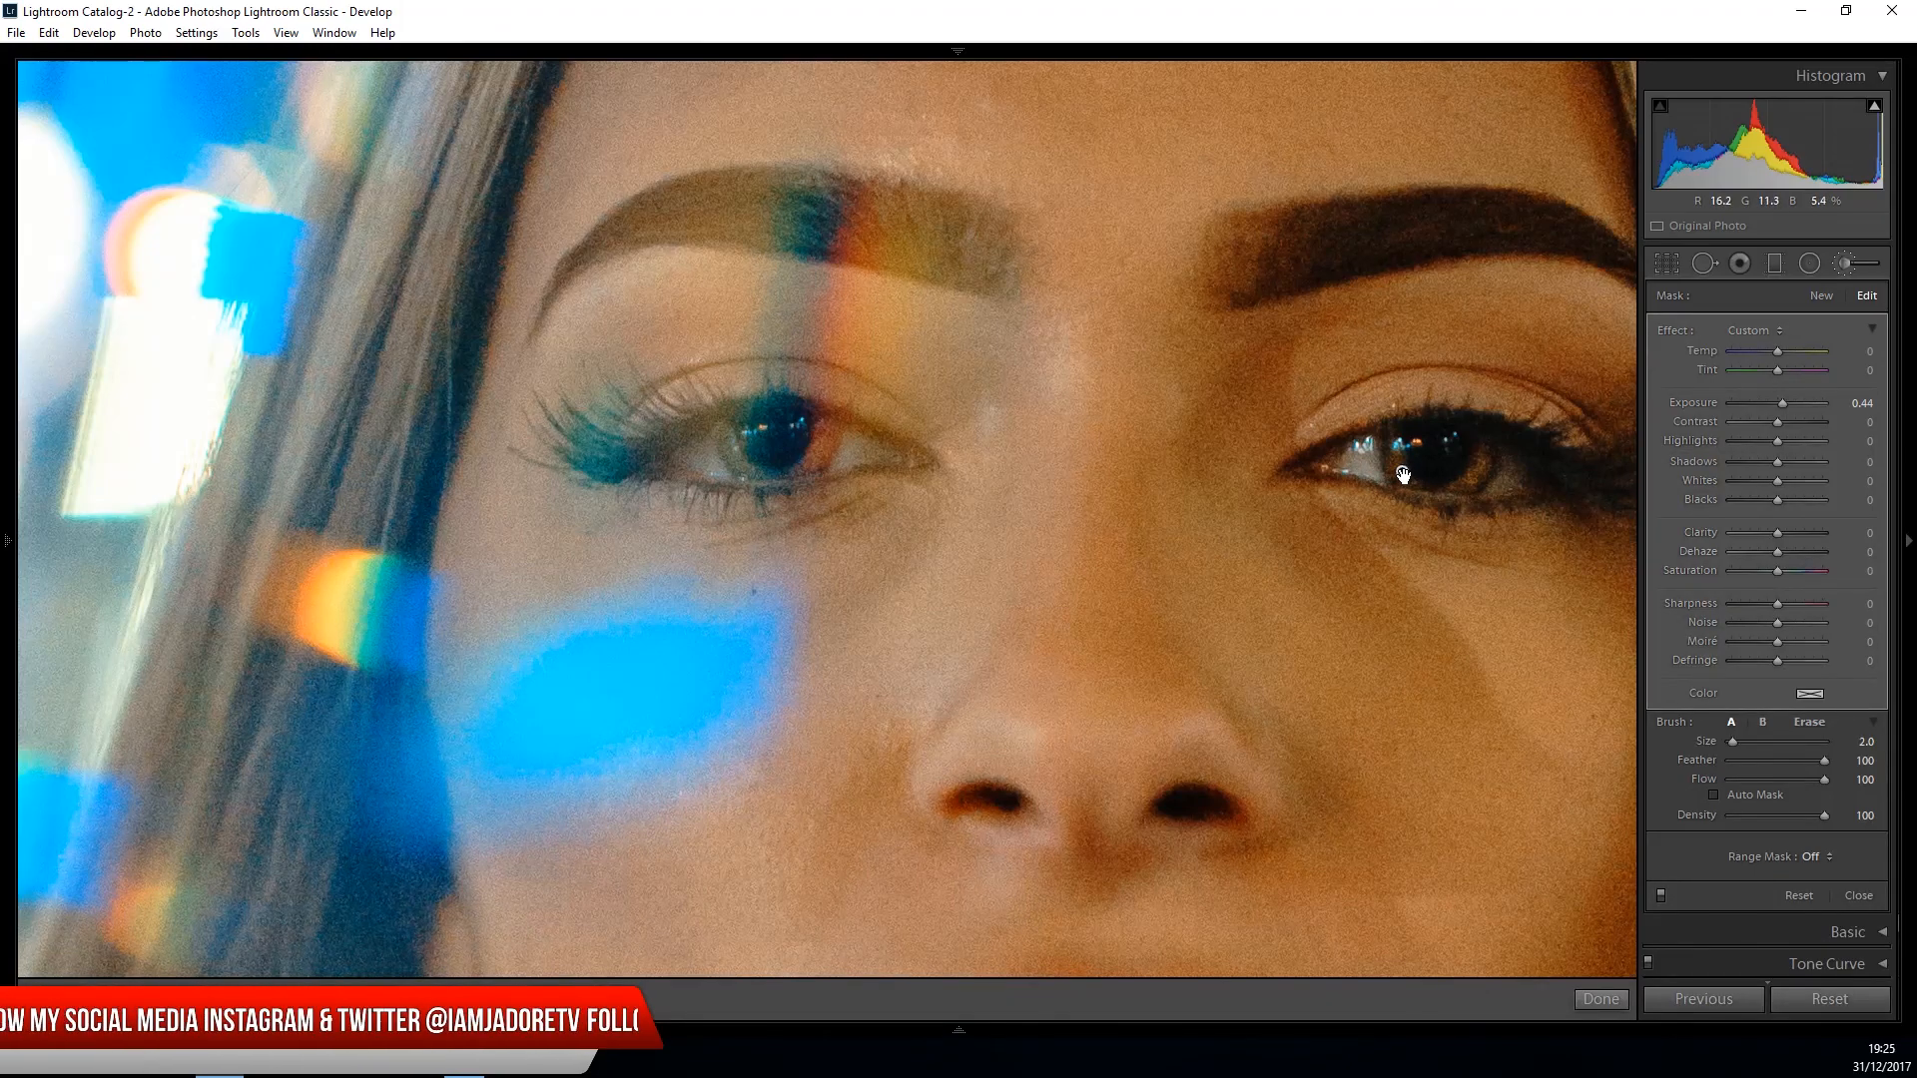
{"action": "key", "text": "o"}
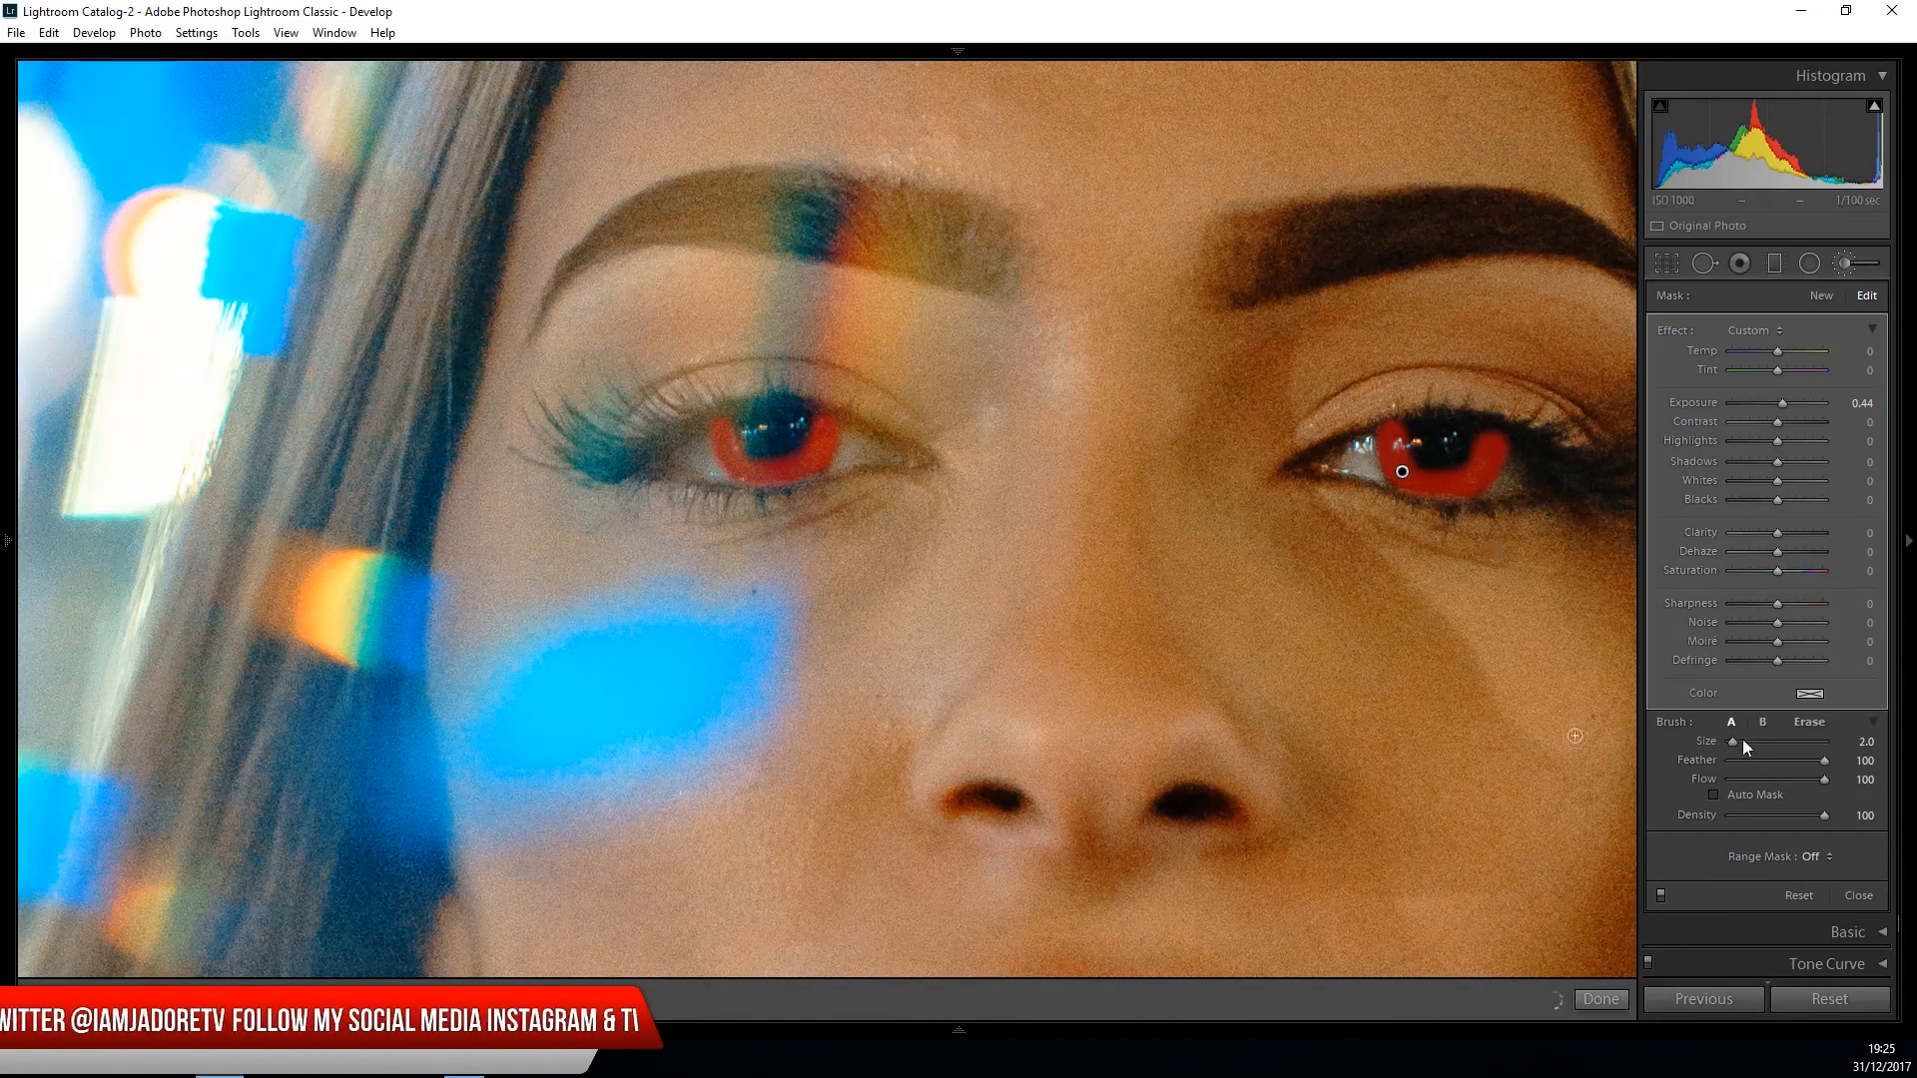
{"action": "key", "text": "o"}
{"action": "left_click", "coordinate": [1811, 722]}
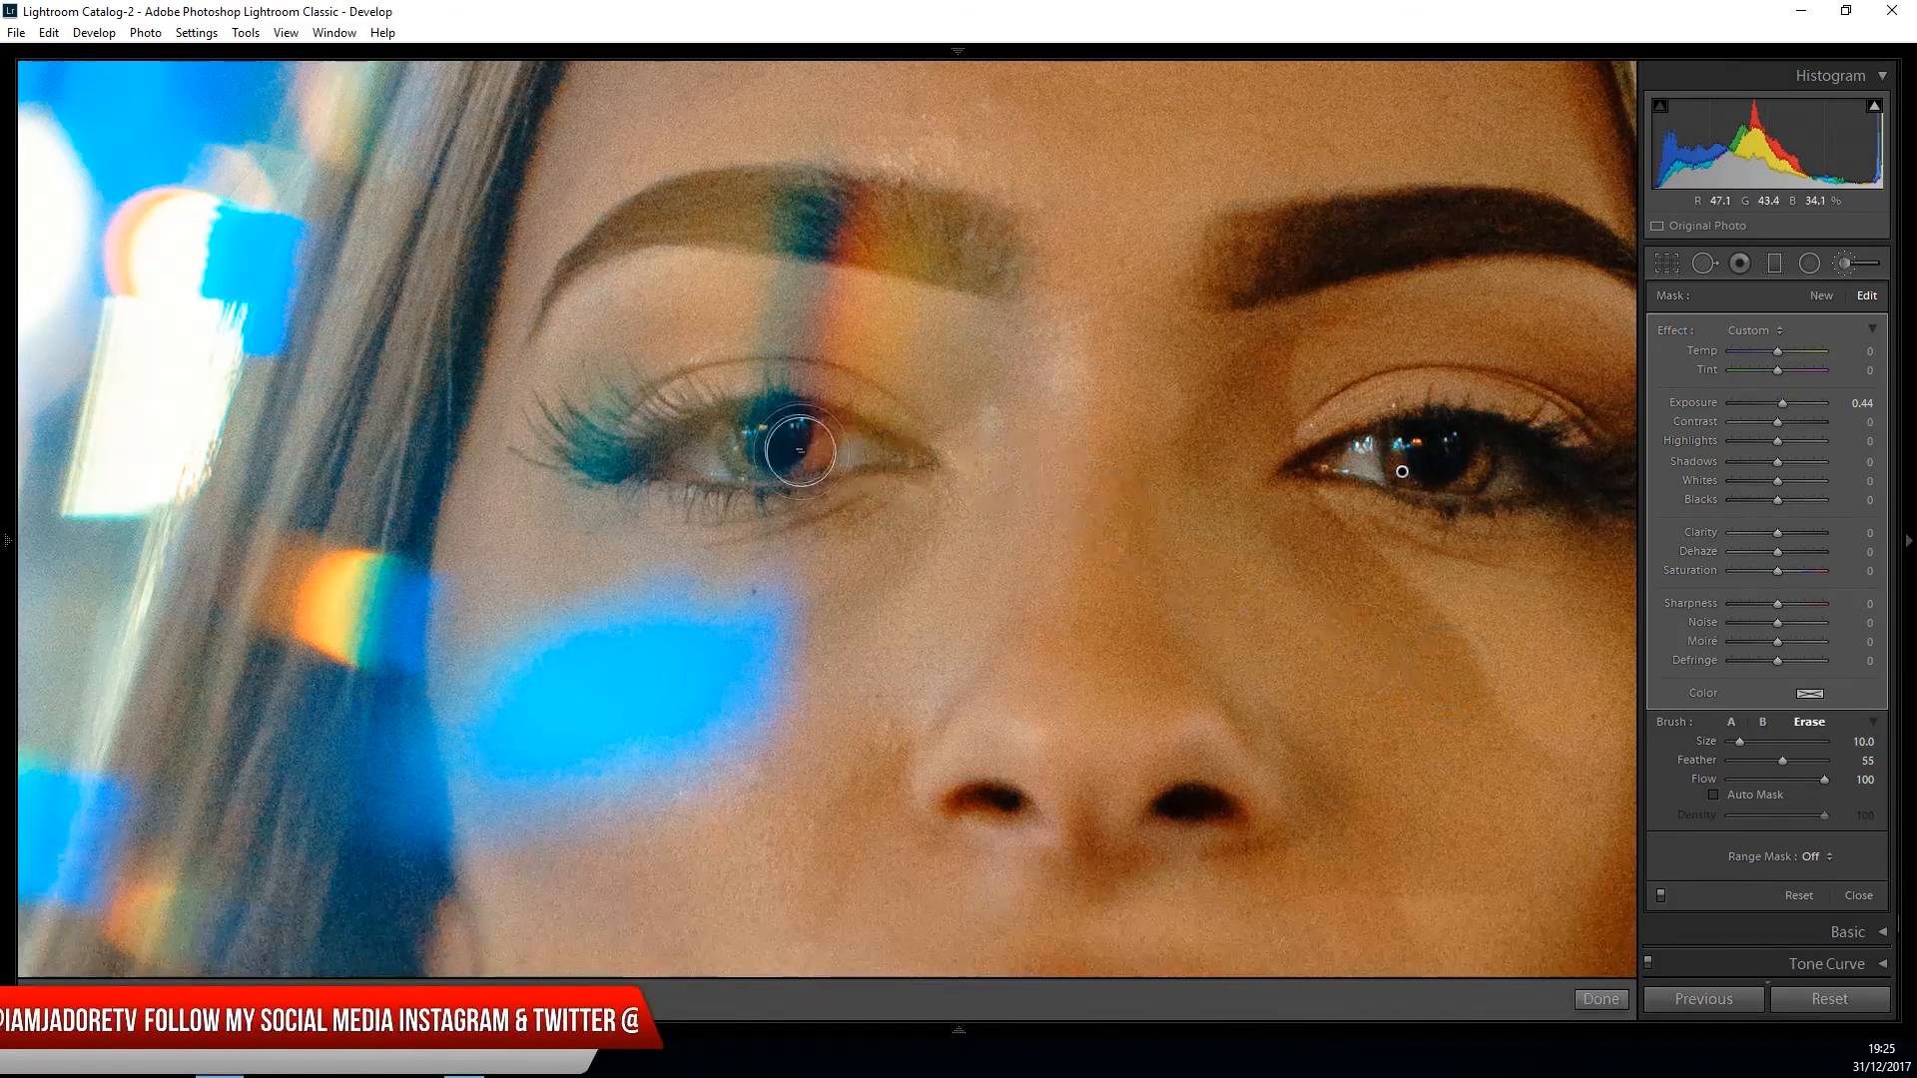
{"action": "left_click_drag", "start_coordinate": [1741, 740], "coordinate": [1736, 741]}
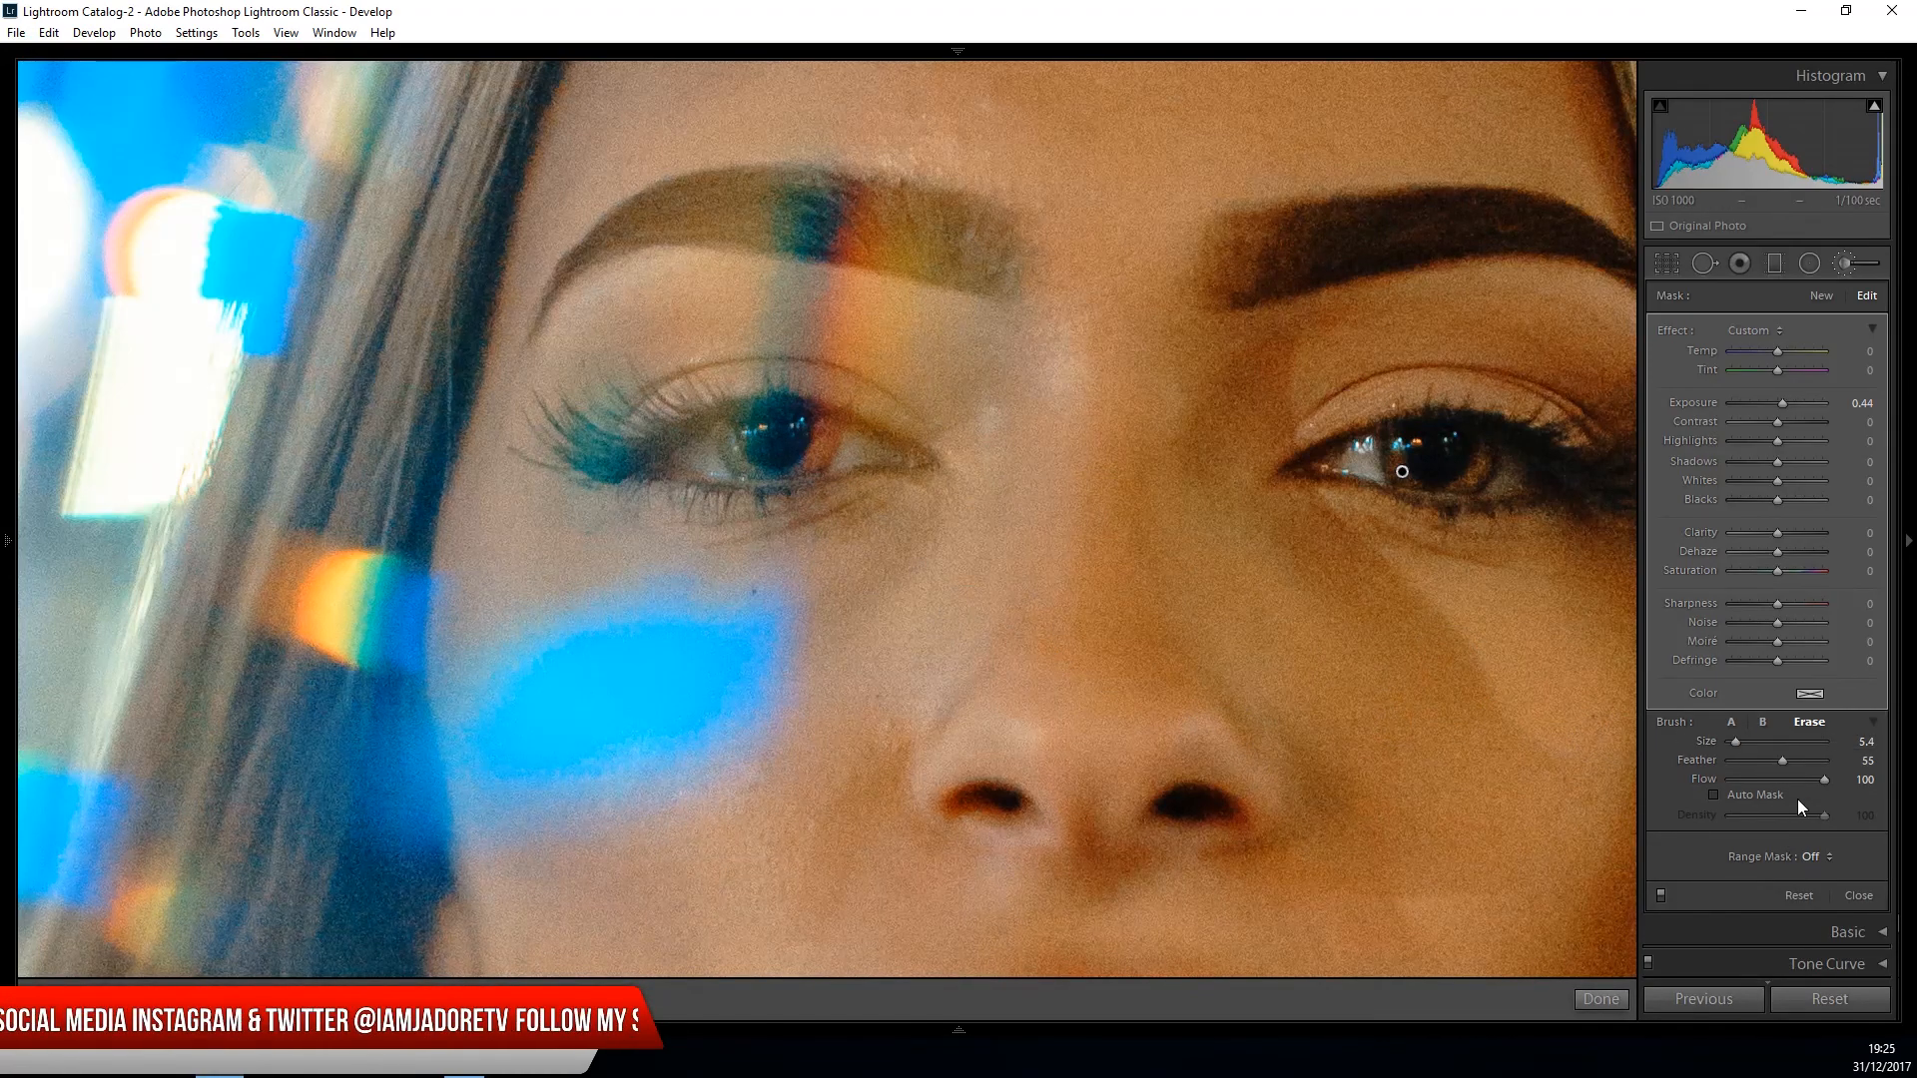
{"action": "left_click", "coordinate": [1781, 780]}
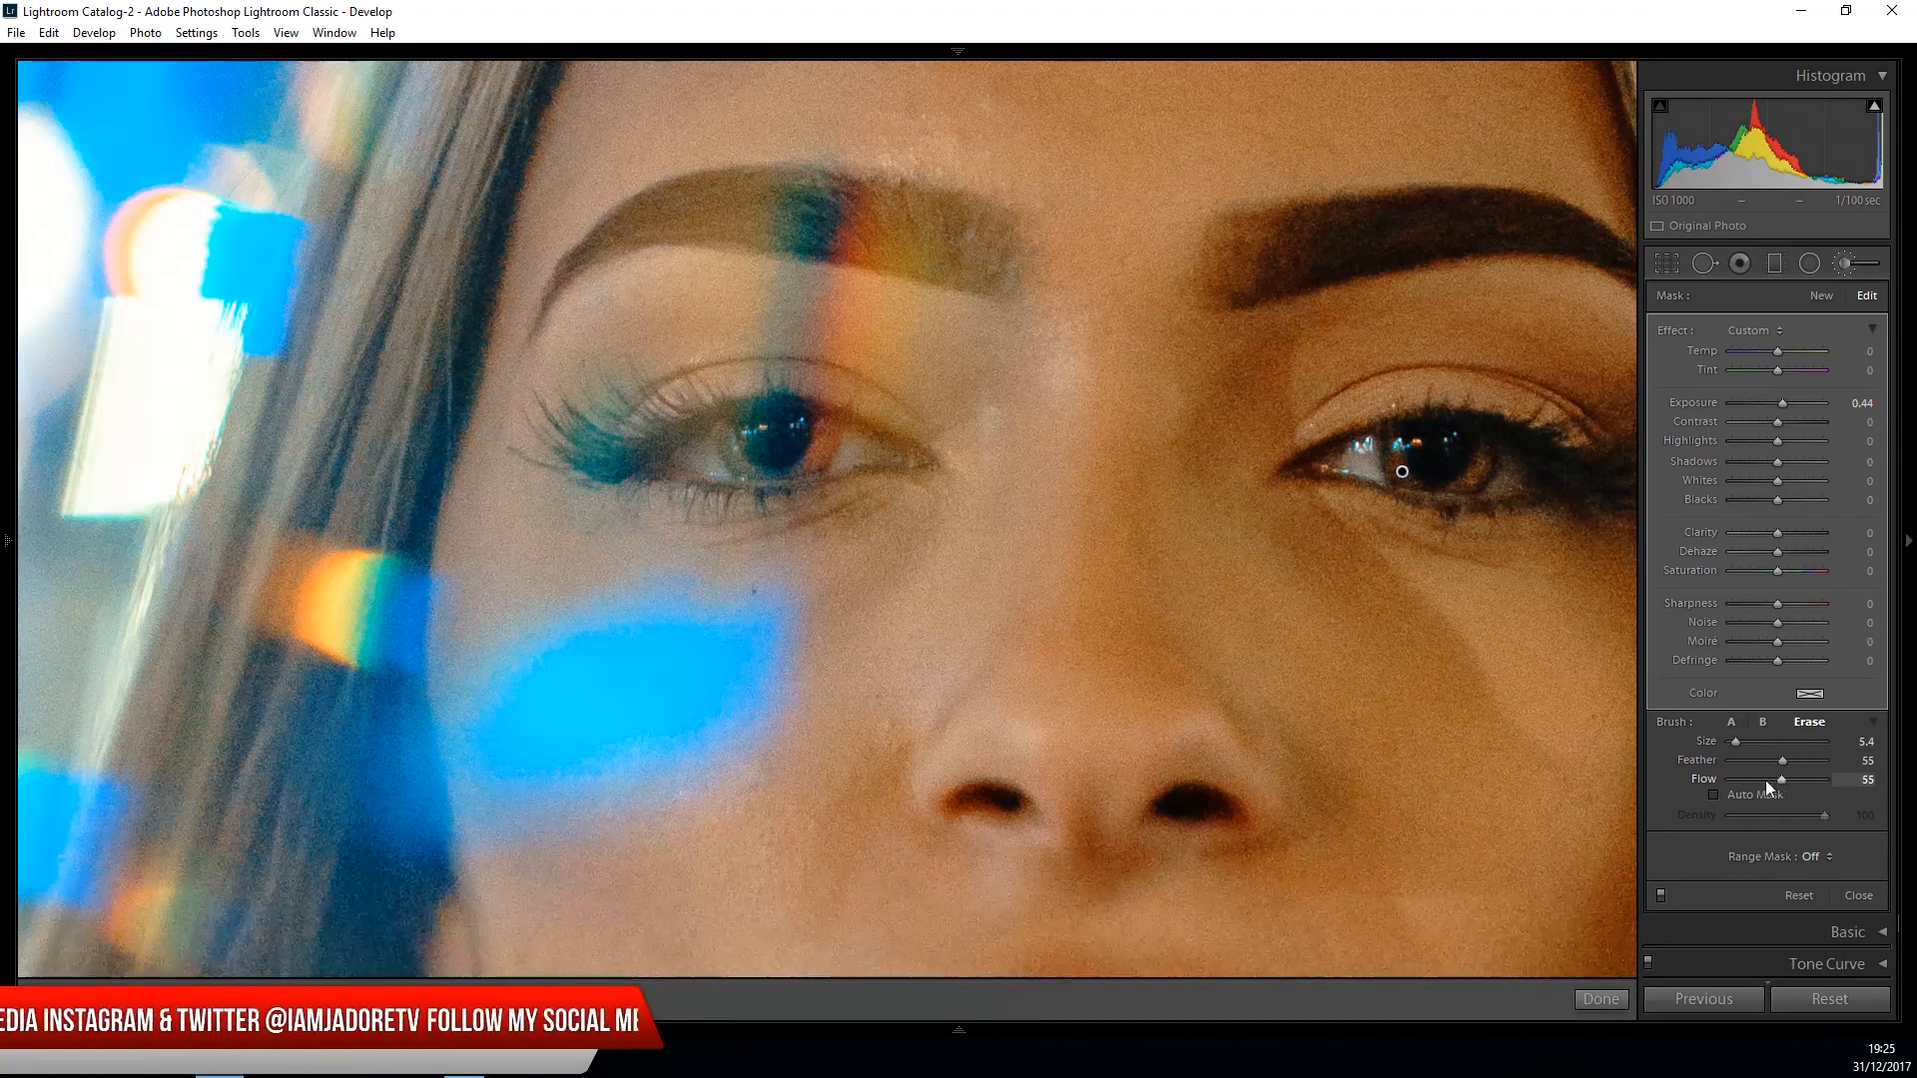
{"action": "mouse_move", "coordinate": [830, 438]}
{"action": "left_mouse_down"}
{"action": "mouse_move", "coordinate": [775, 466]}
{"action": "mouse_move", "coordinate": [739, 440]}
{"action": "mouse_move", "coordinate": [817, 434]}
{"action": "left_mouse_up"}
{"action": "left_click", "coordinate": [1600, 999]}
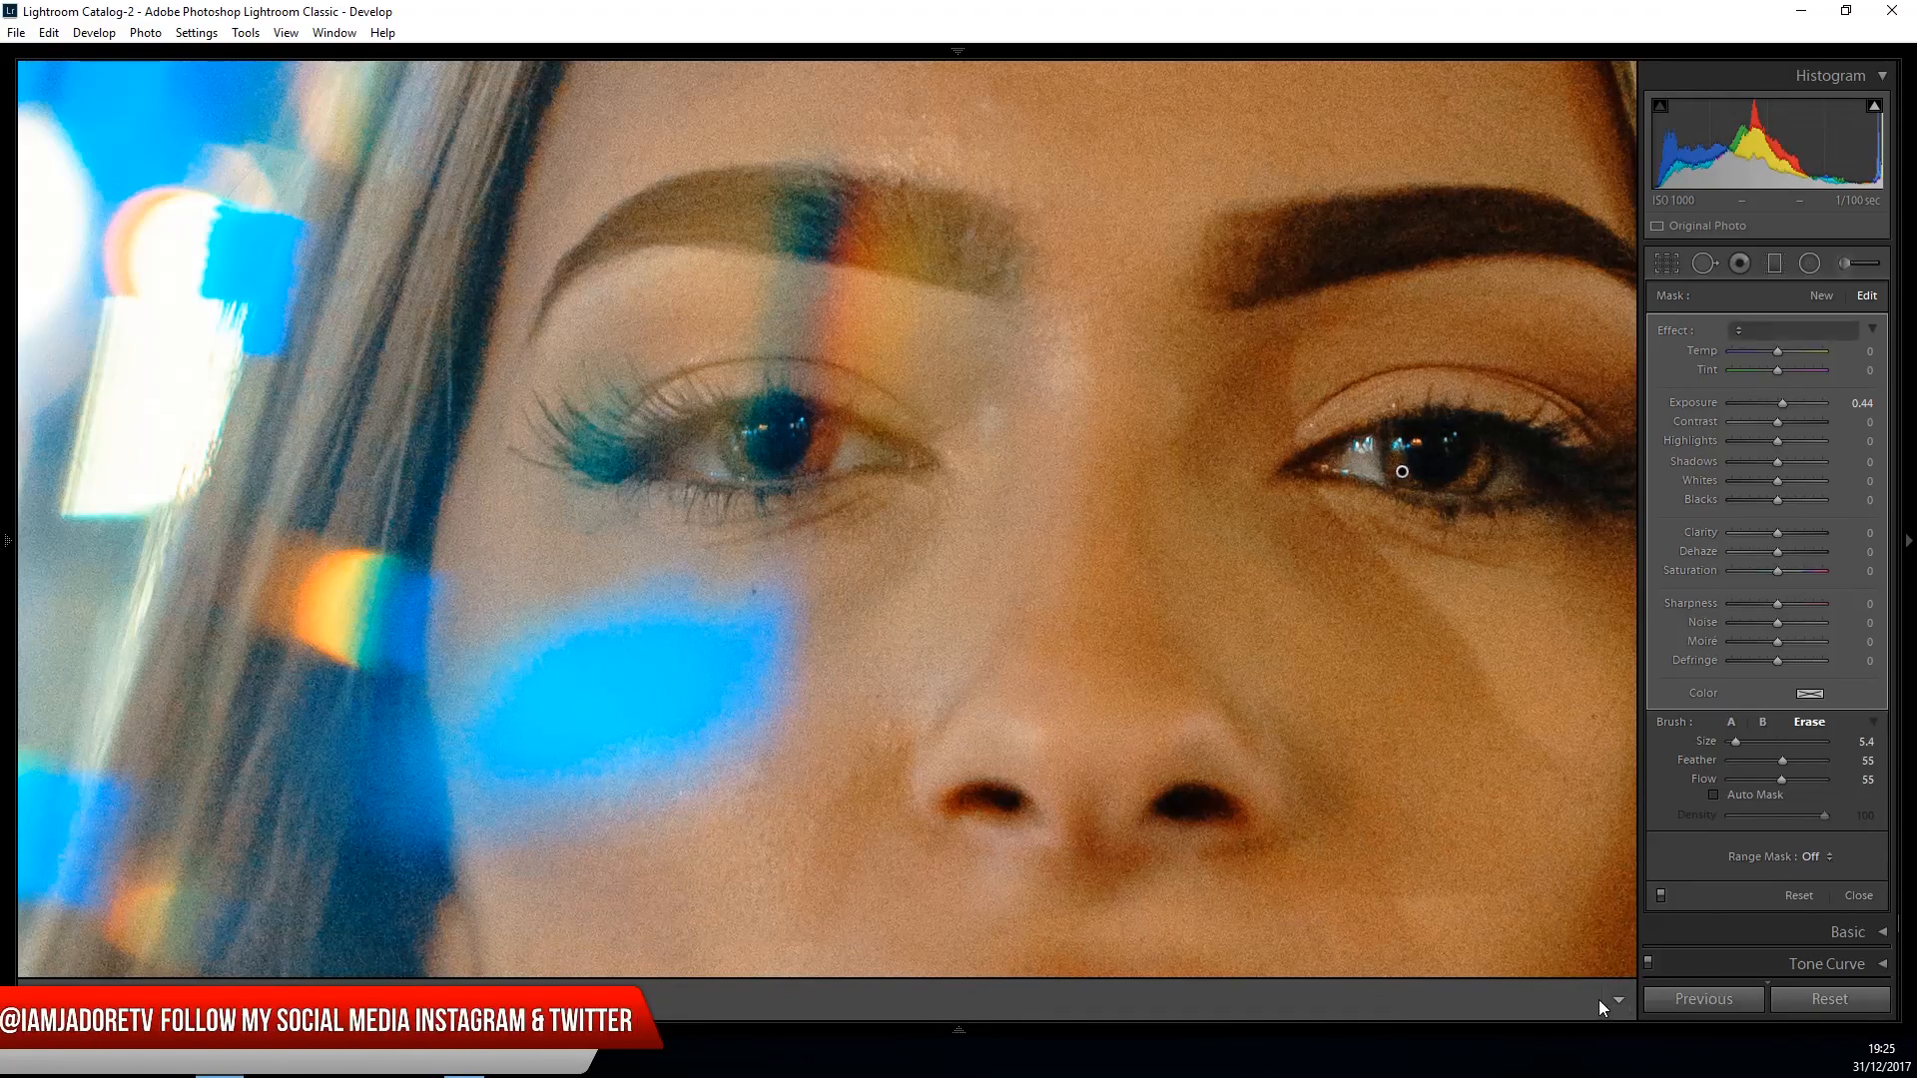
{"action": "left_click", "coordinate": [985, 601]}
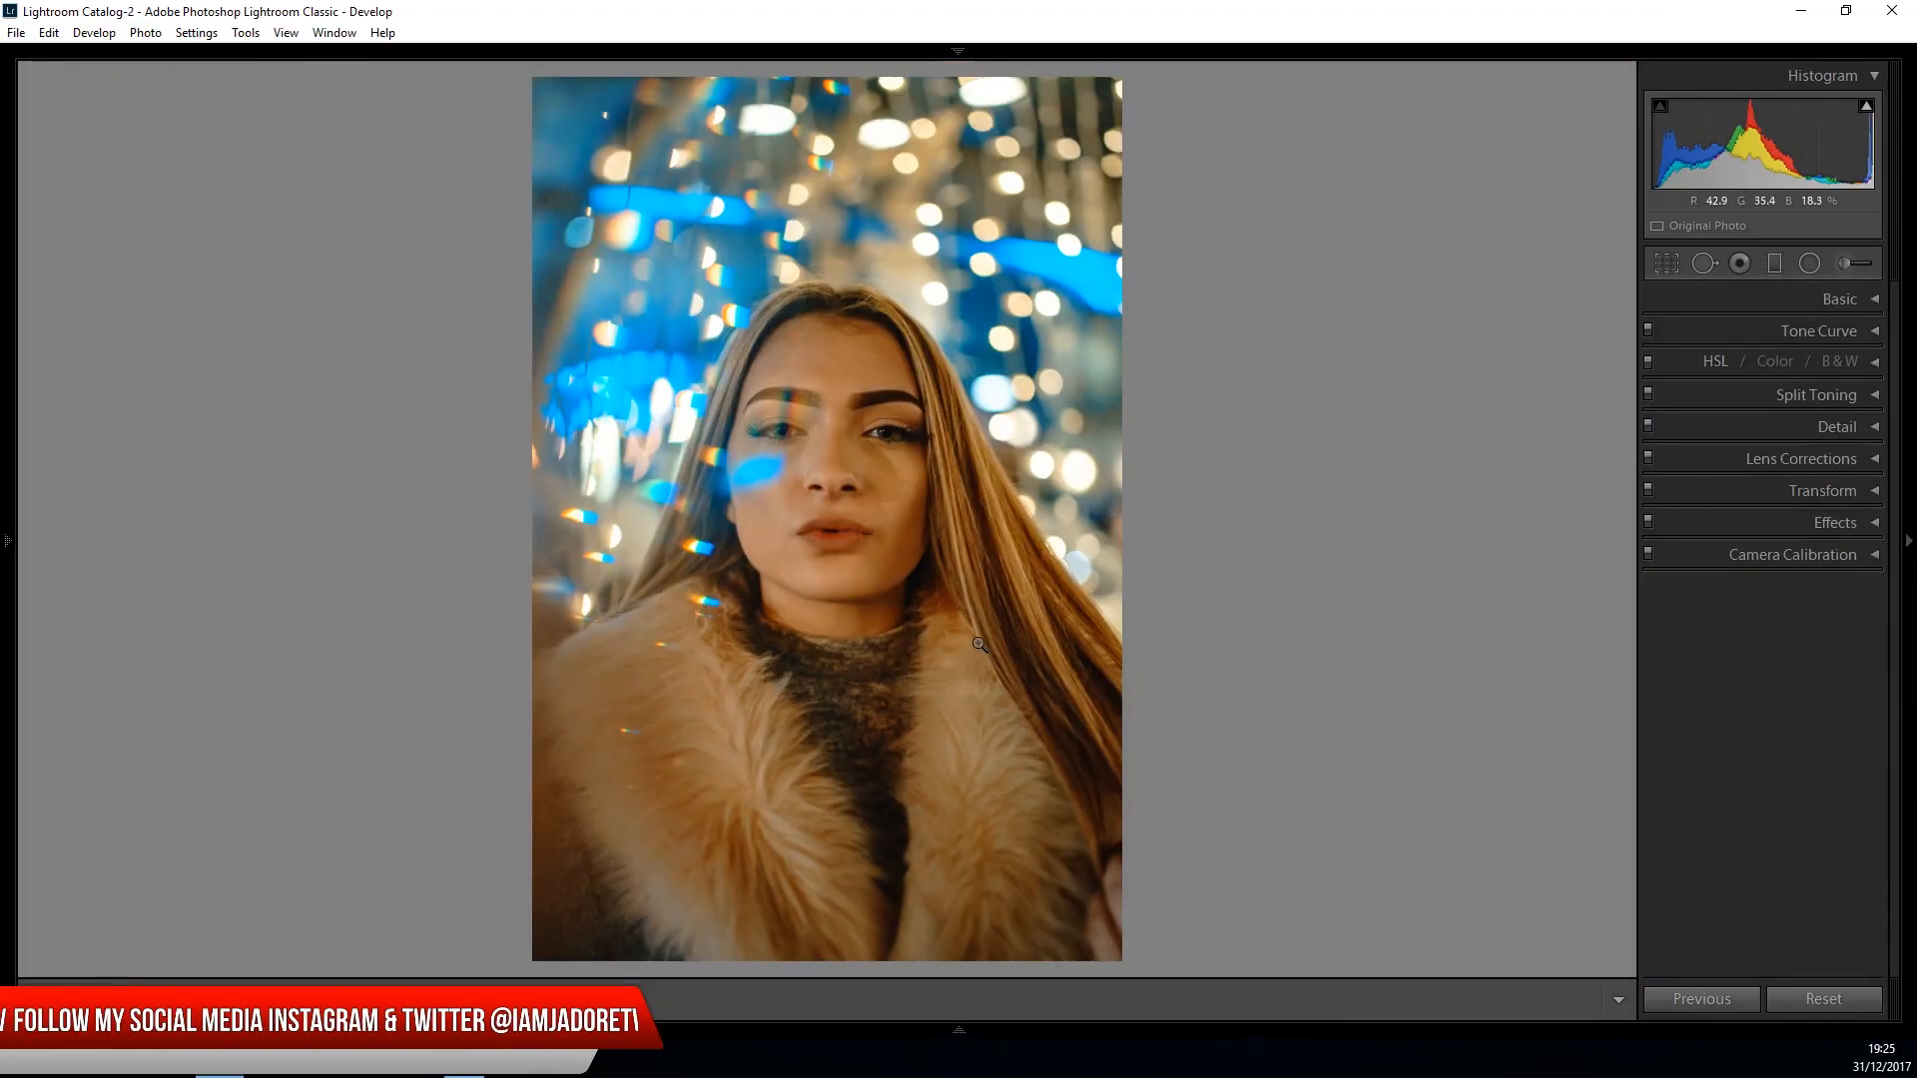